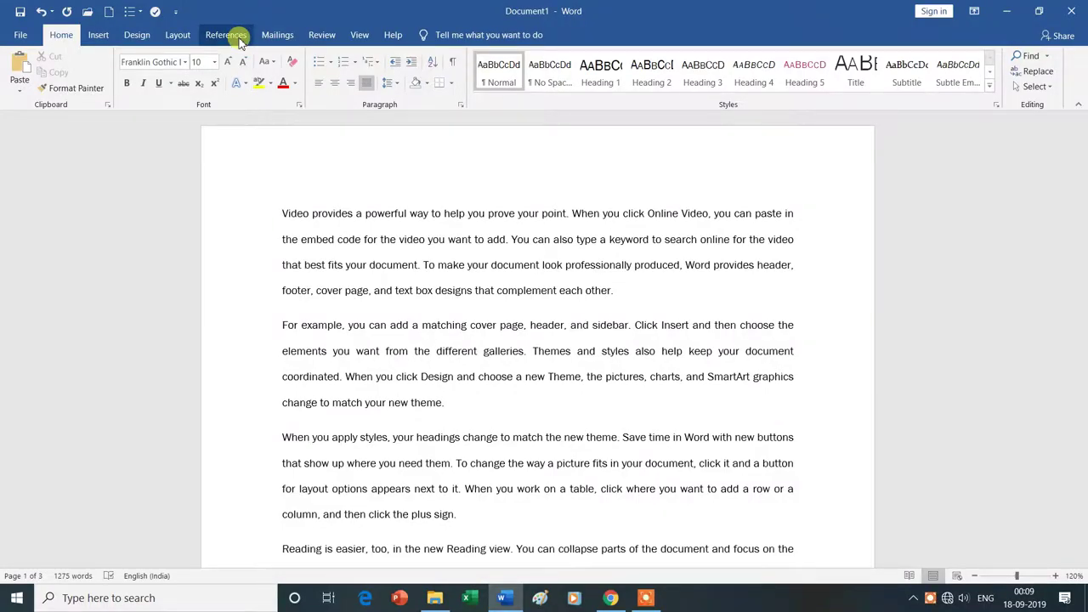
Step: Switch to the References tab and launch Insert Caption
click(239, 39)
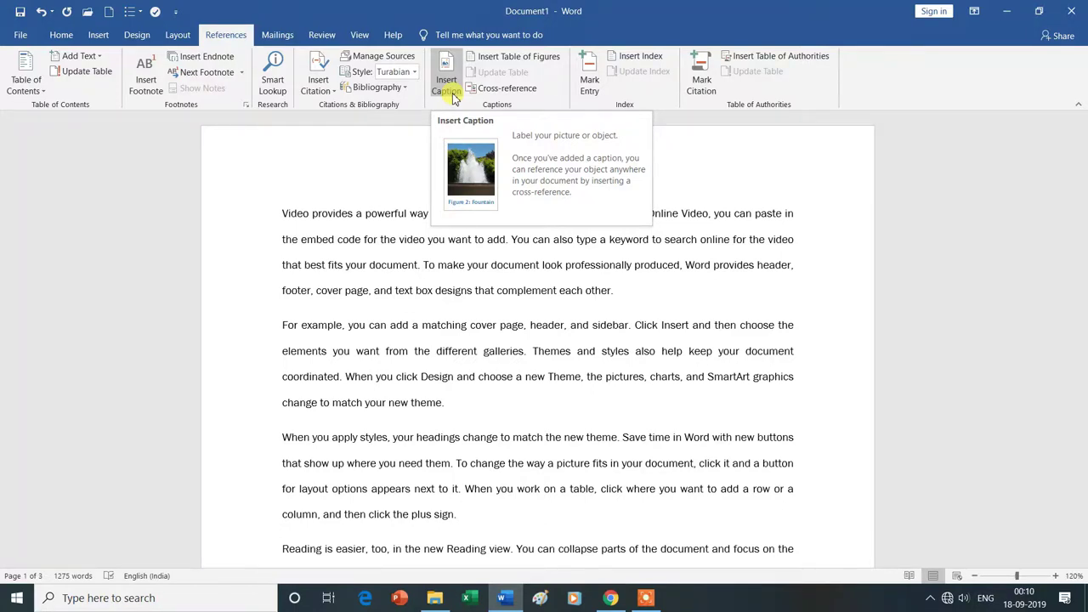
click(453, 97)
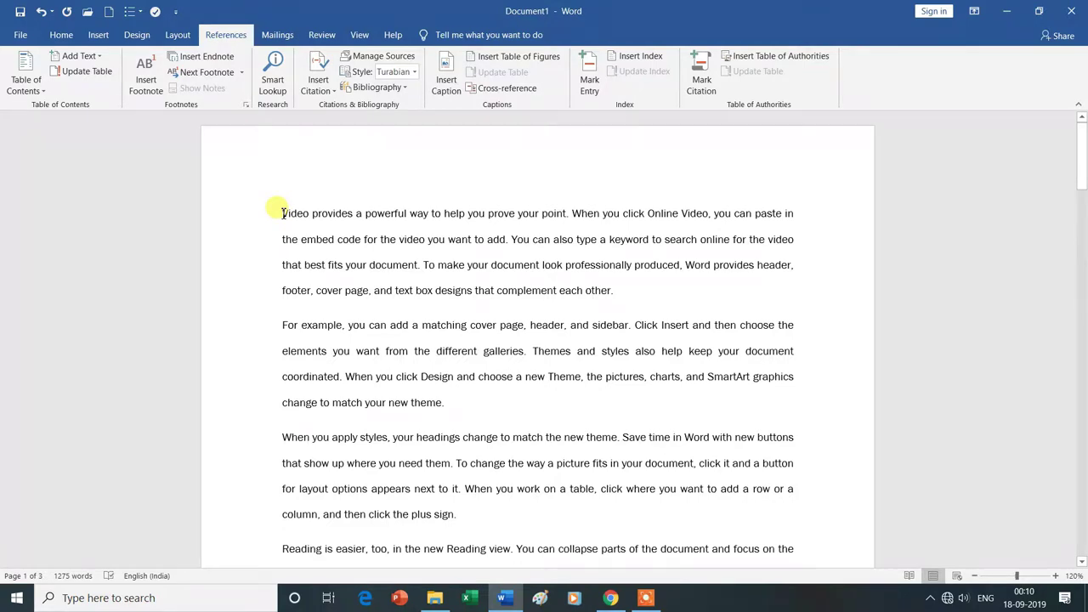
Step: Style 'Video provides a powerful' and 'Reading is easier' as Heading 1
drag(323, 213, 391, 216)
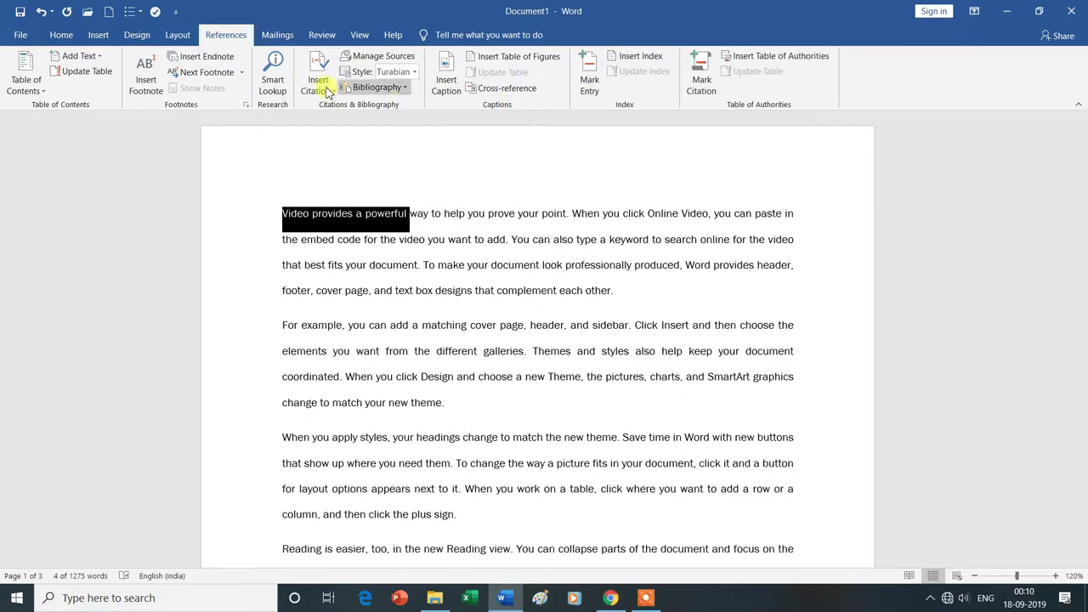
click(63, 37)
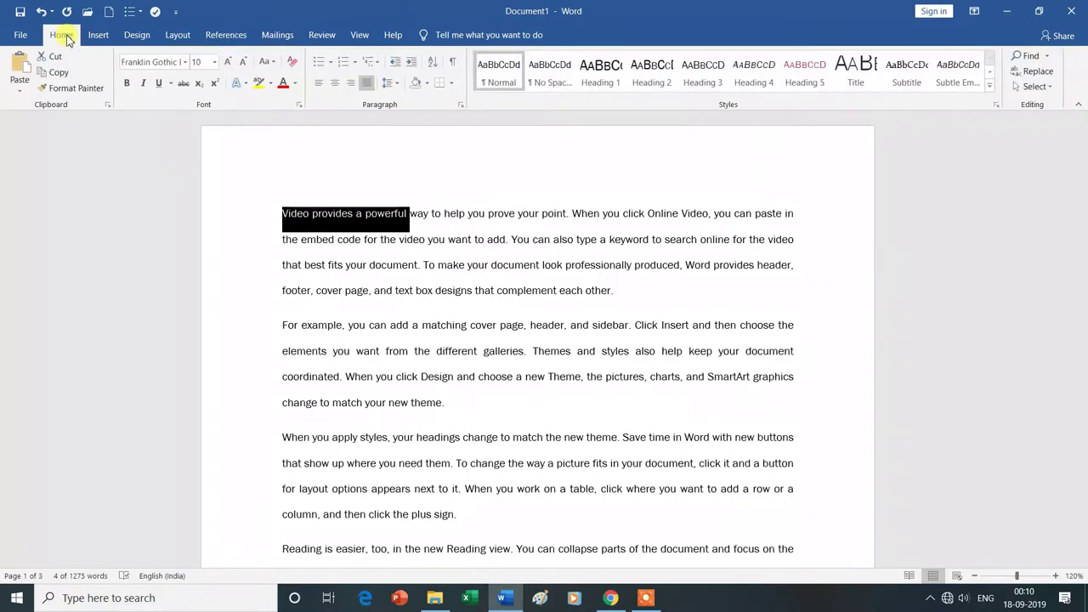
click(607, 73)
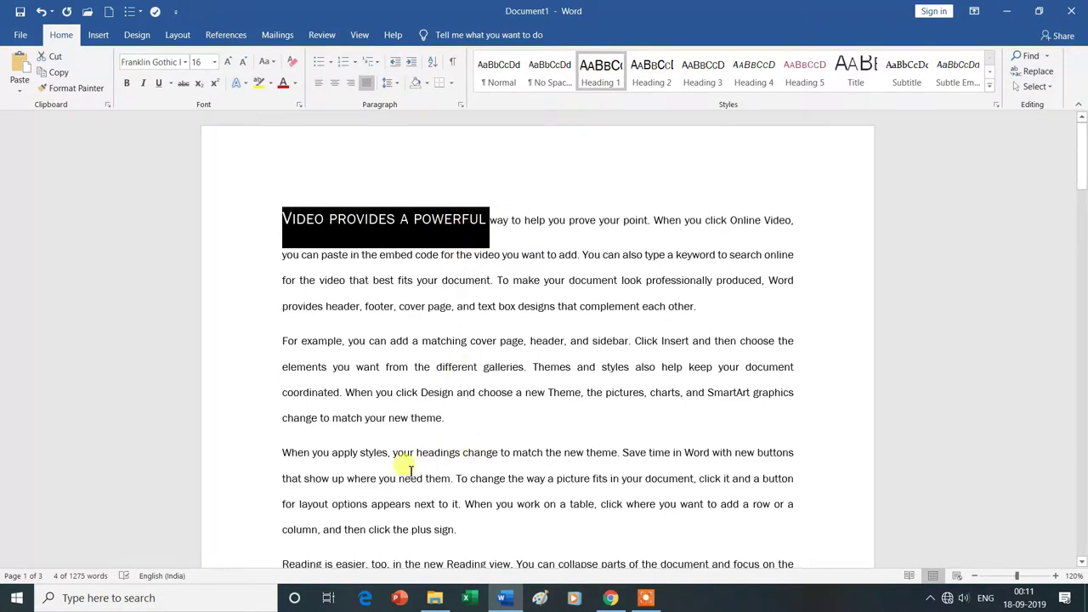
scroll(308, 515, down, 2)
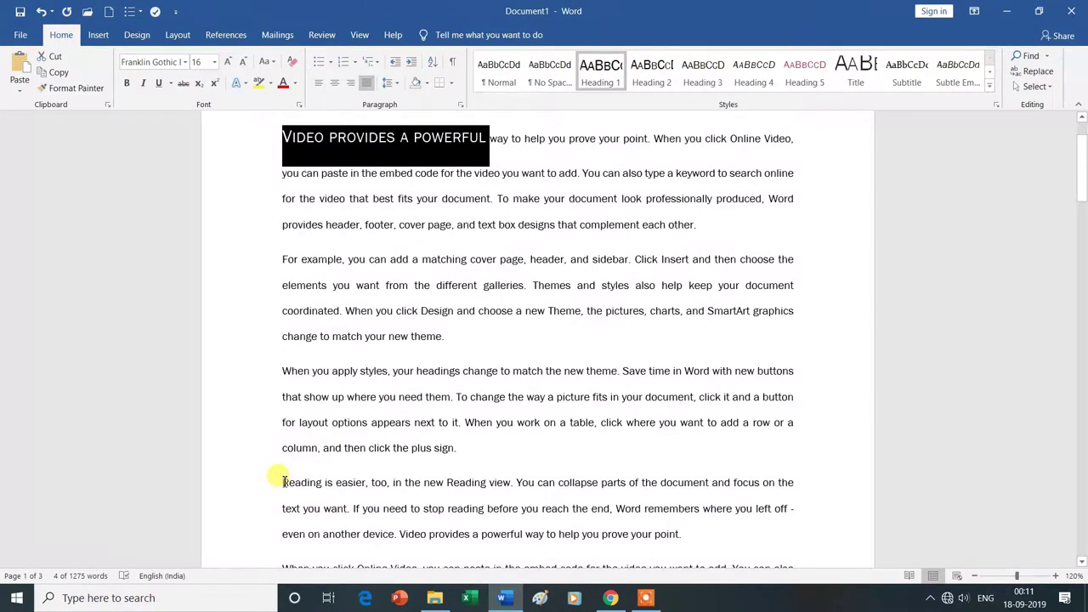
drag(283, 482, 365, 483)
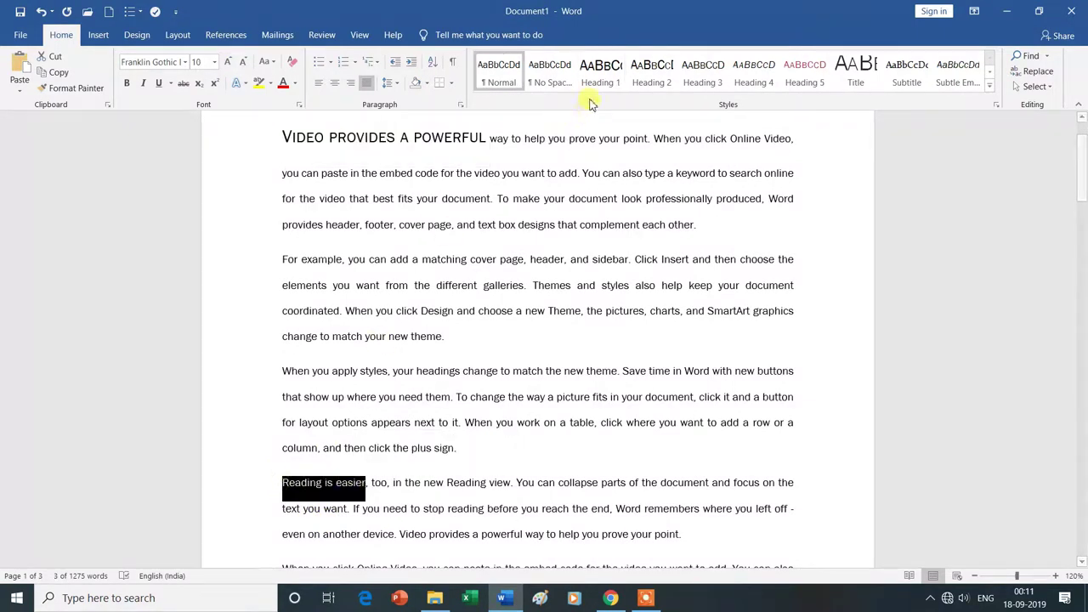
click(600, 73)
Step: Apply Heading 1 to 'Themes and styles', then undo that heading with Ctrl+Z
scroll(513, 440, down, 4)
scroll(513, 440, down, 4)
scroll(513, 440, down, 4)
scroll(513, 439, down, 5)
scroll(513, 440, down, 3)
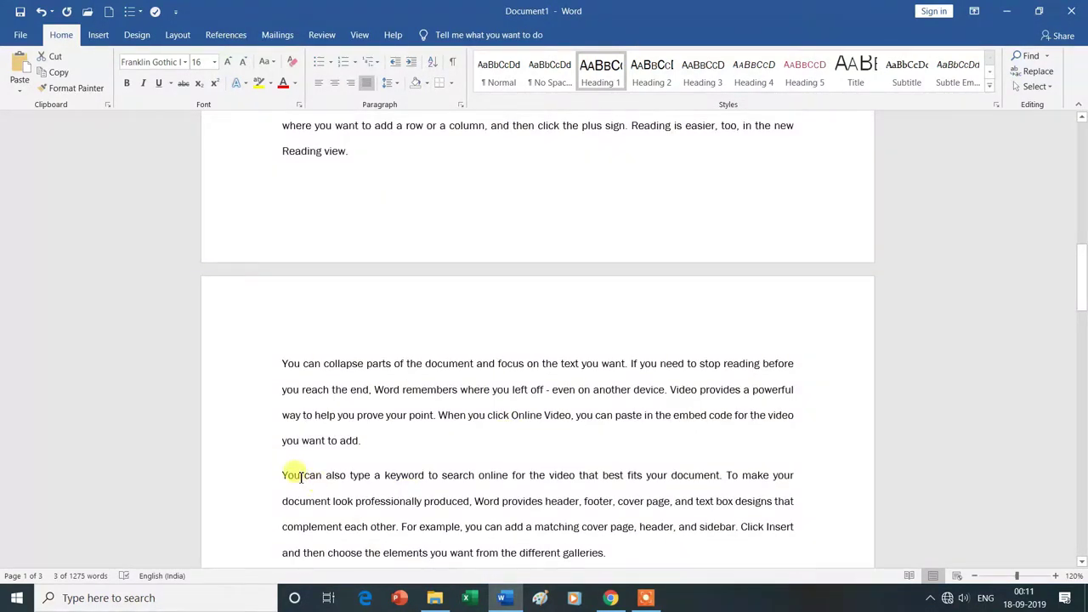
scroll(331, 544, down, 3)
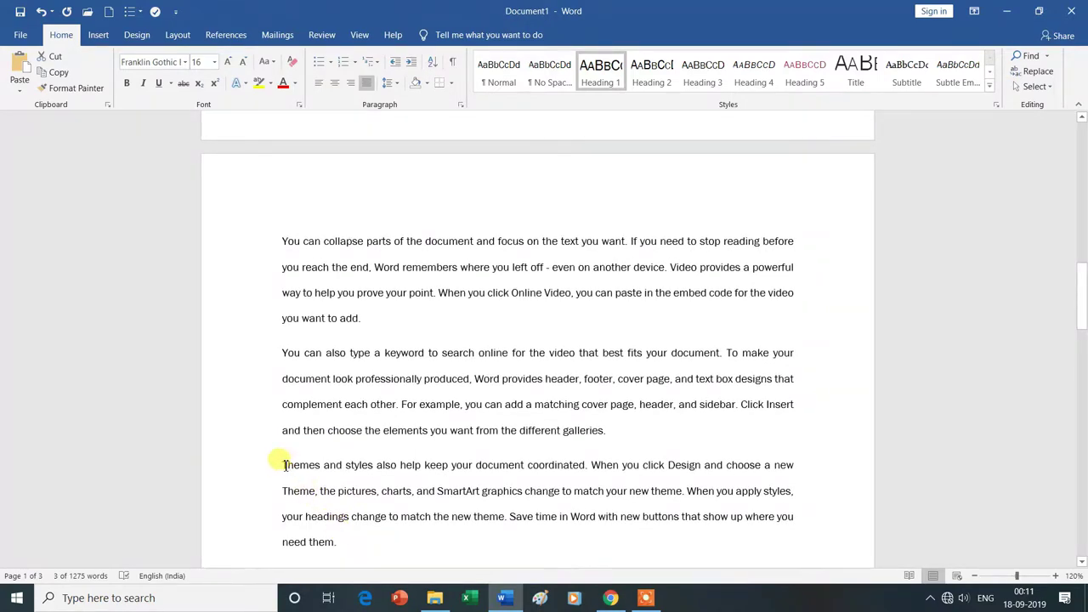
drag(283, 465, 376, 466)
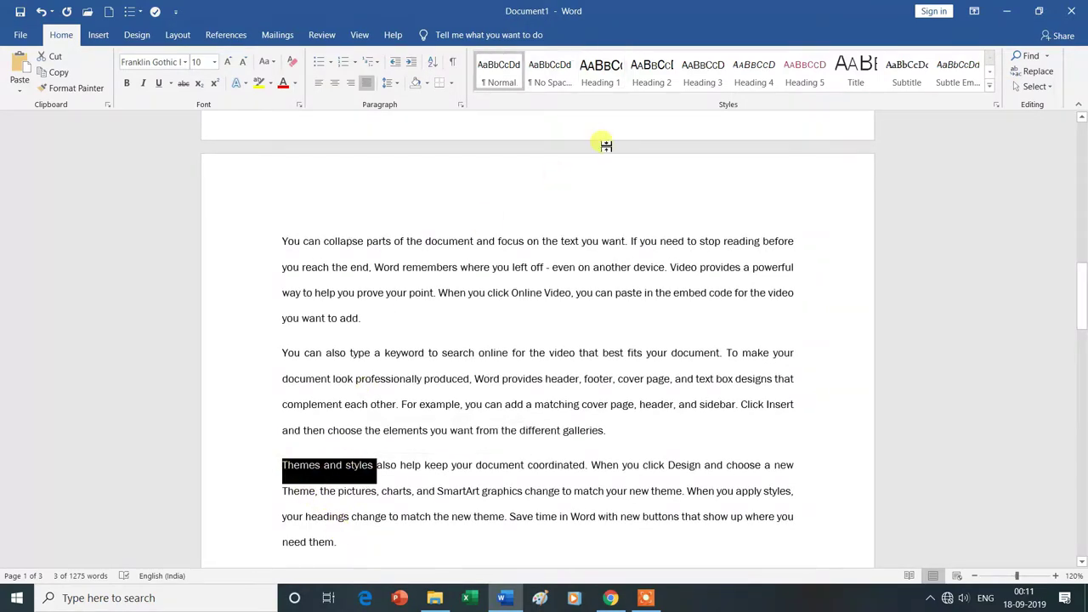
click(614, 75)
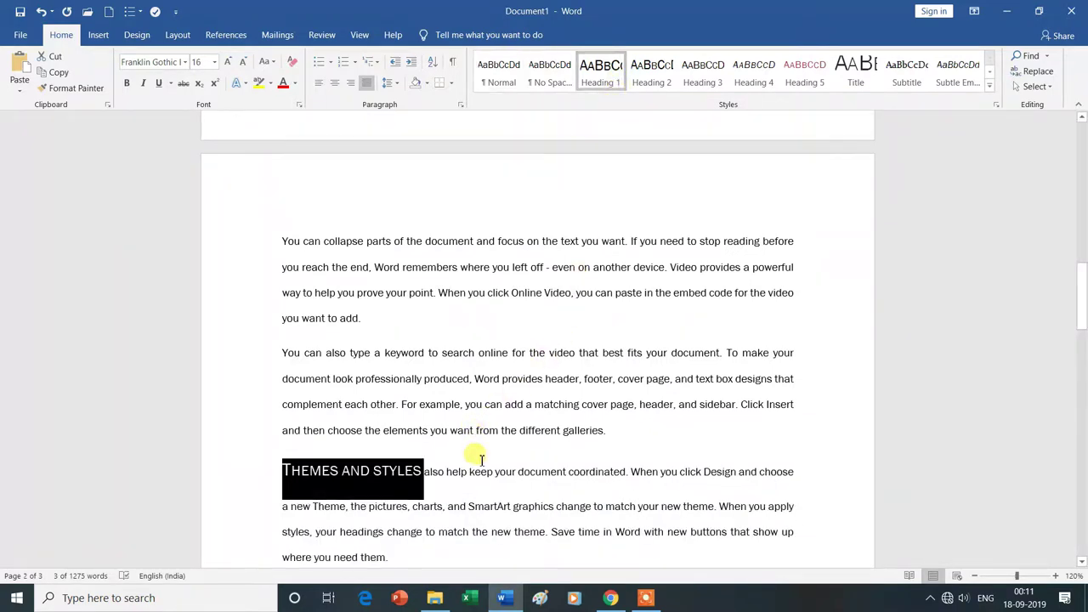
scroll(482, 460, up, 3)
scroll(482, 460, up, 1)
key(ctrl+z)
scroll(481, 460, up, 2)
scroll(481, 460, up, 3)
scroll(476, 454, up, 2)
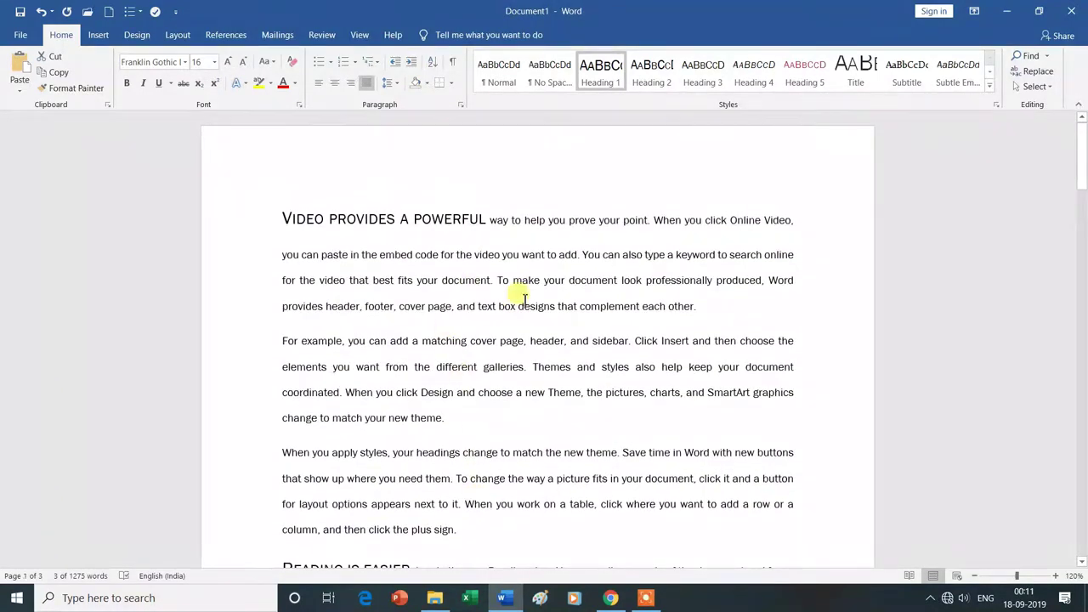
Step: Add two blank lines after the first paragraph
click(712, 312)
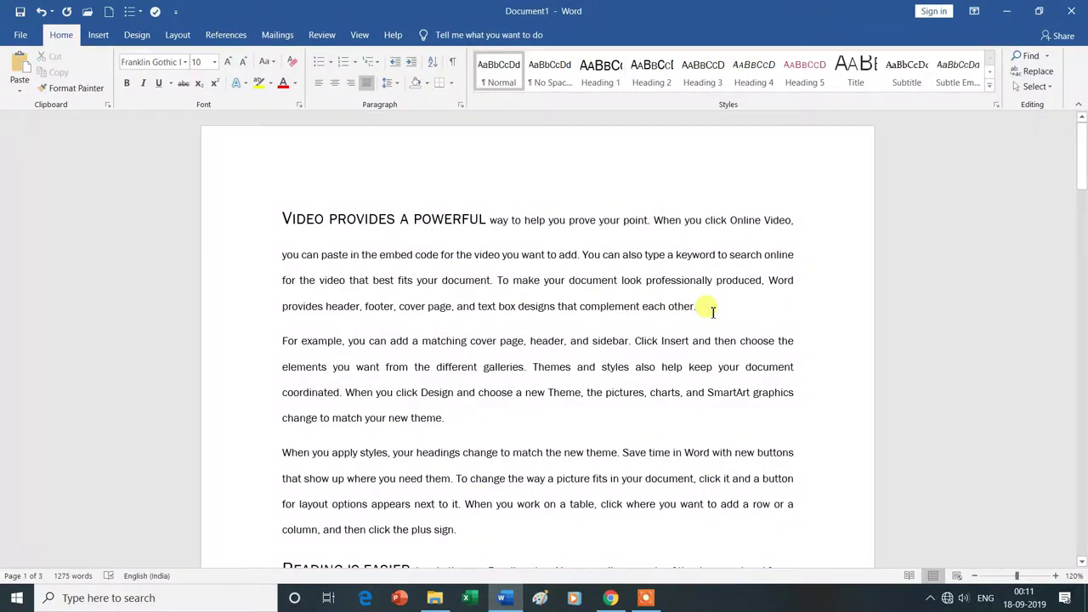
key(Return)
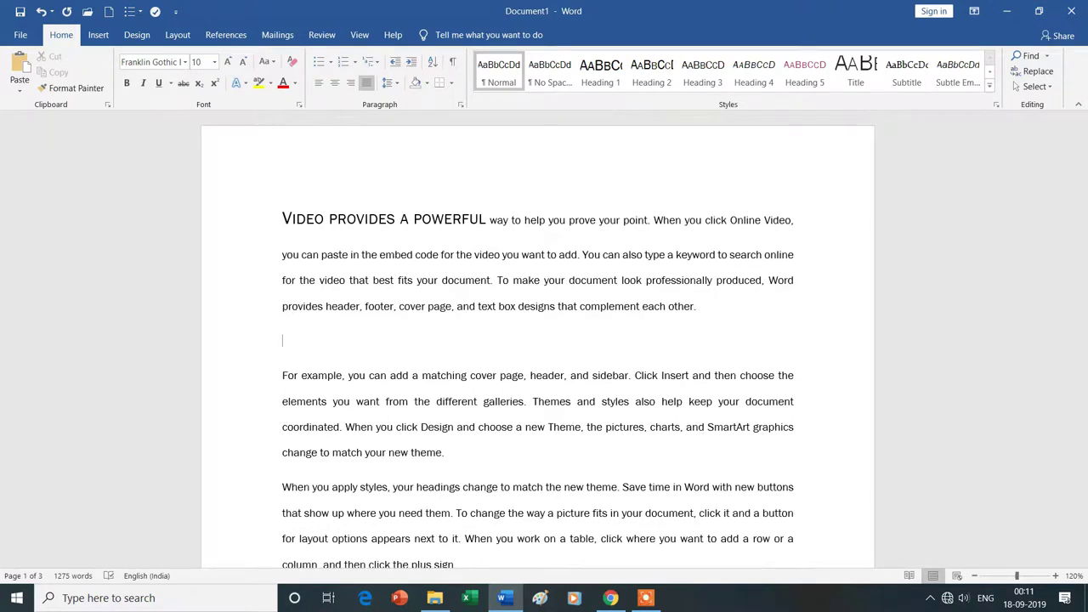
key(Return)
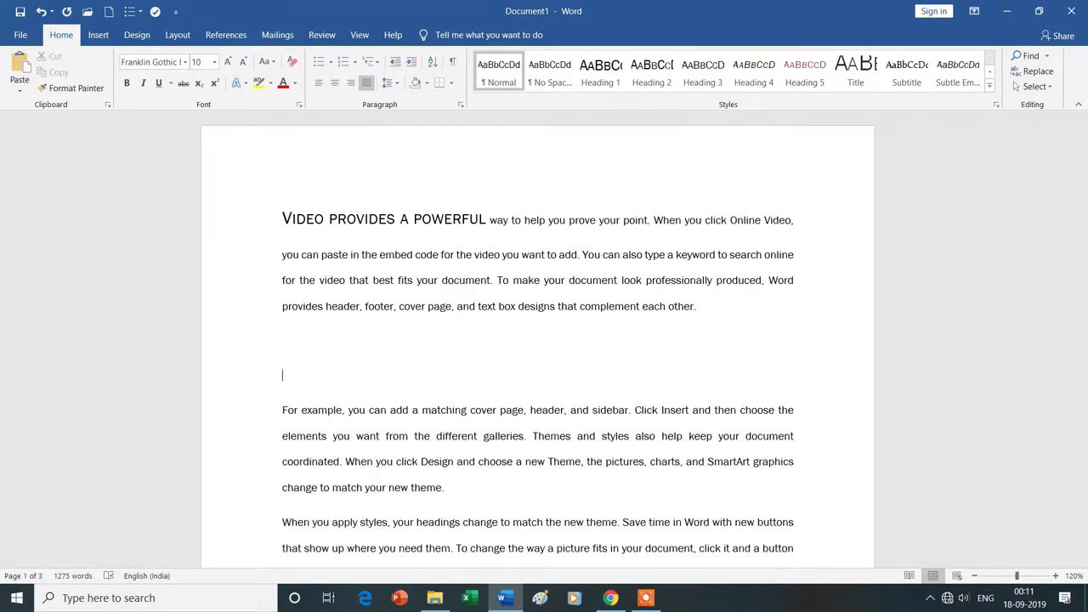
Step: Draw an Oval shape in the gap and add an empty line below it
click(99, 37)
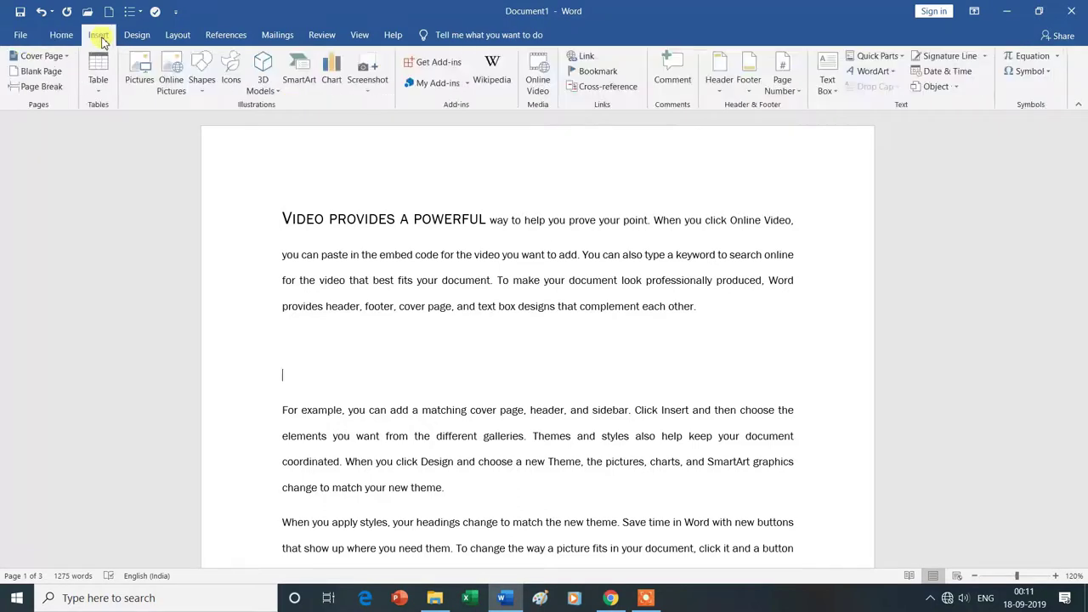
click(203, 85)
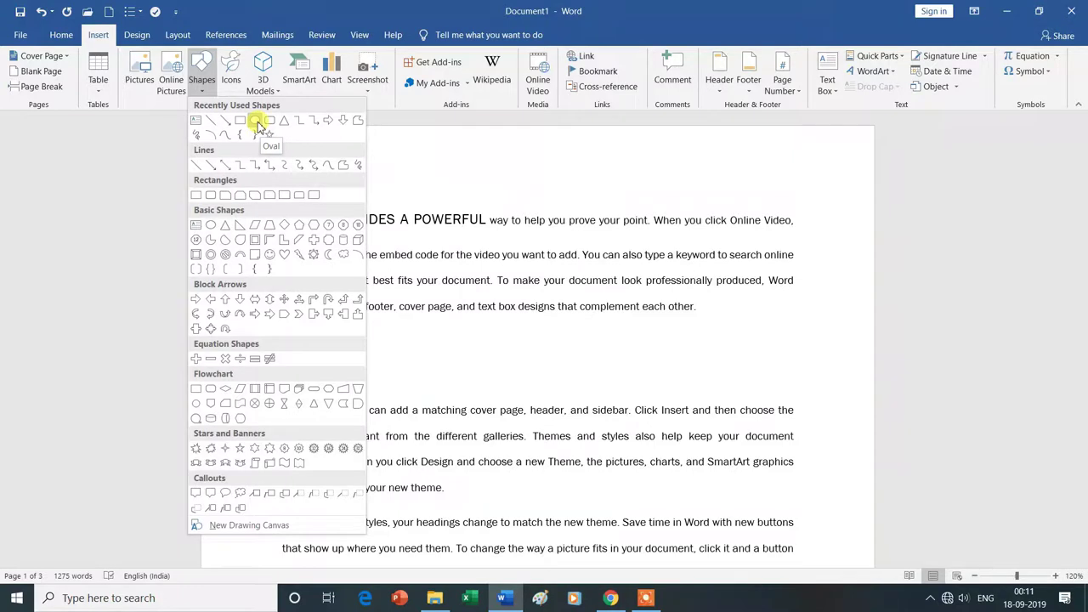
click(258, 126)
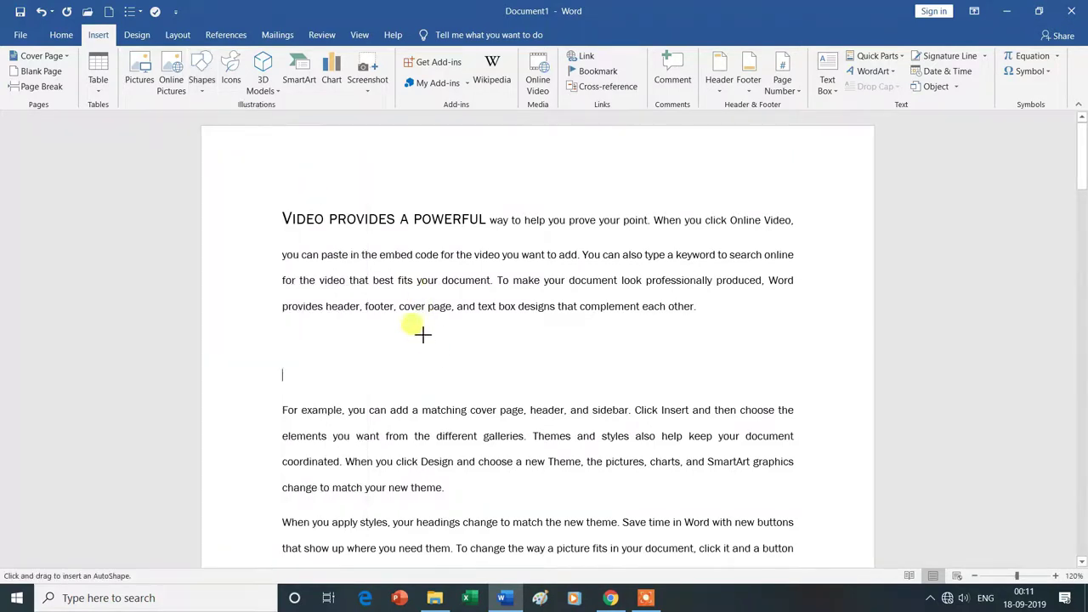
drag(422, 332, 525, 386)
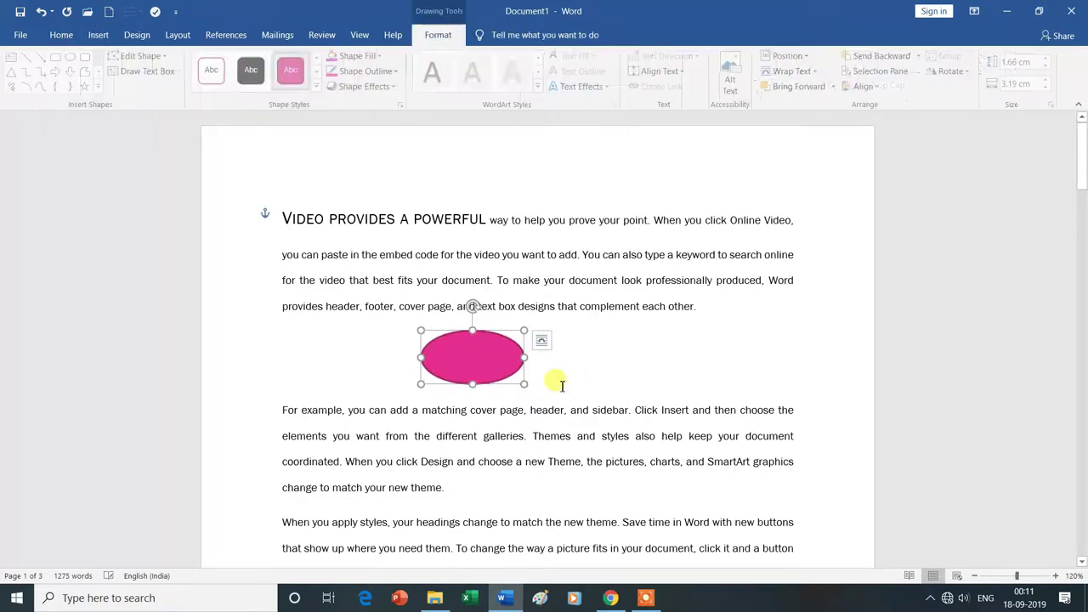
click(555, 383)
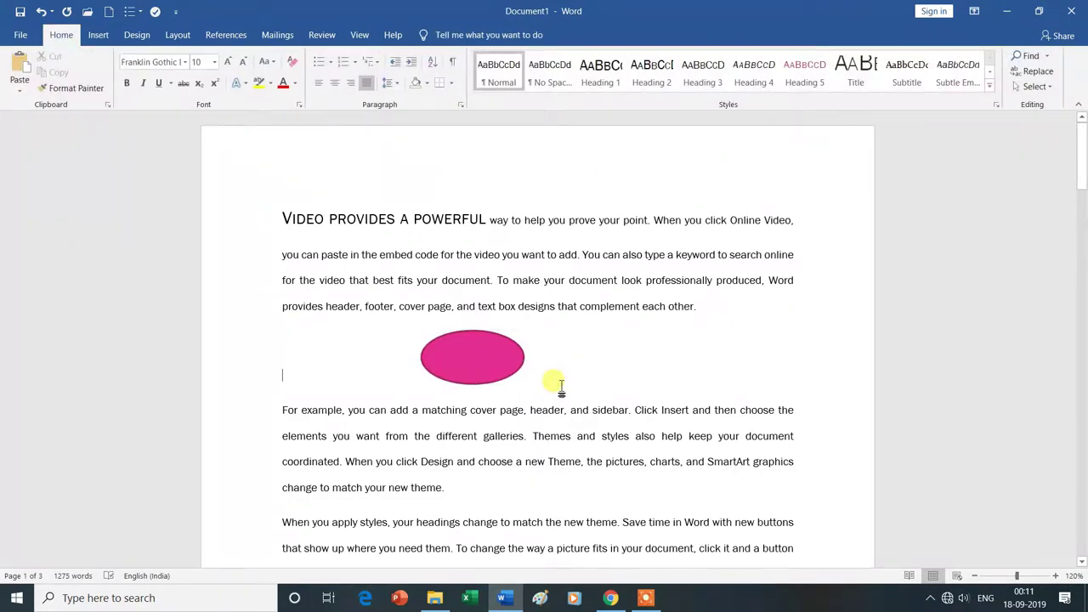
key(Return)
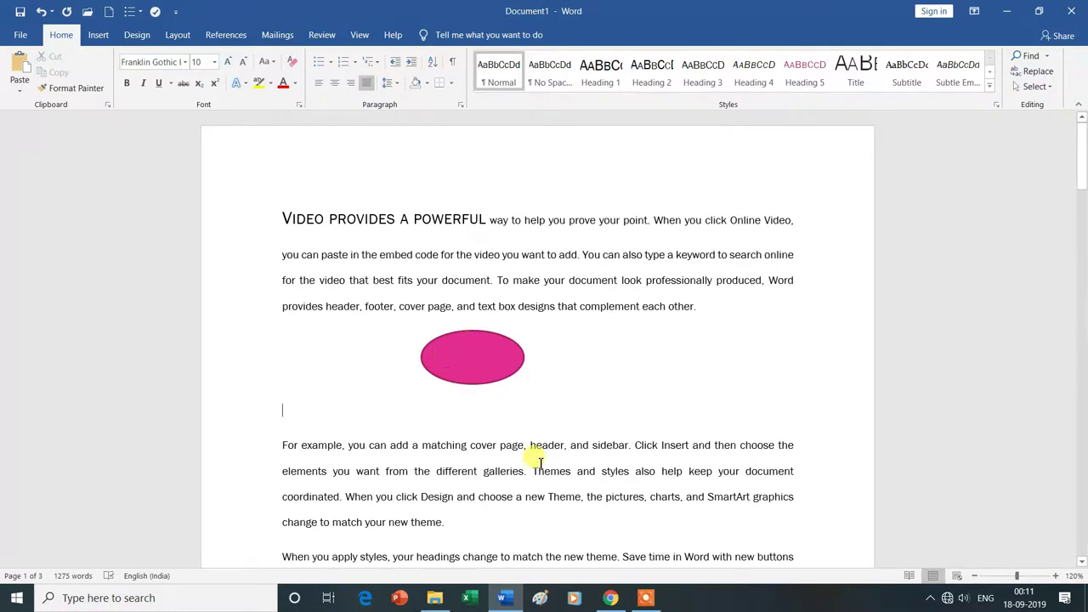
Step: Add two blank lines after the paragraph ending 'sidebar.'
scroll(540, 463, down, 3)
scroll(540, 463, down, 1)
scroll(540, 463, down, 2)
scroll(540, 464, down, 1)
scroll(540, 463, down, 2)
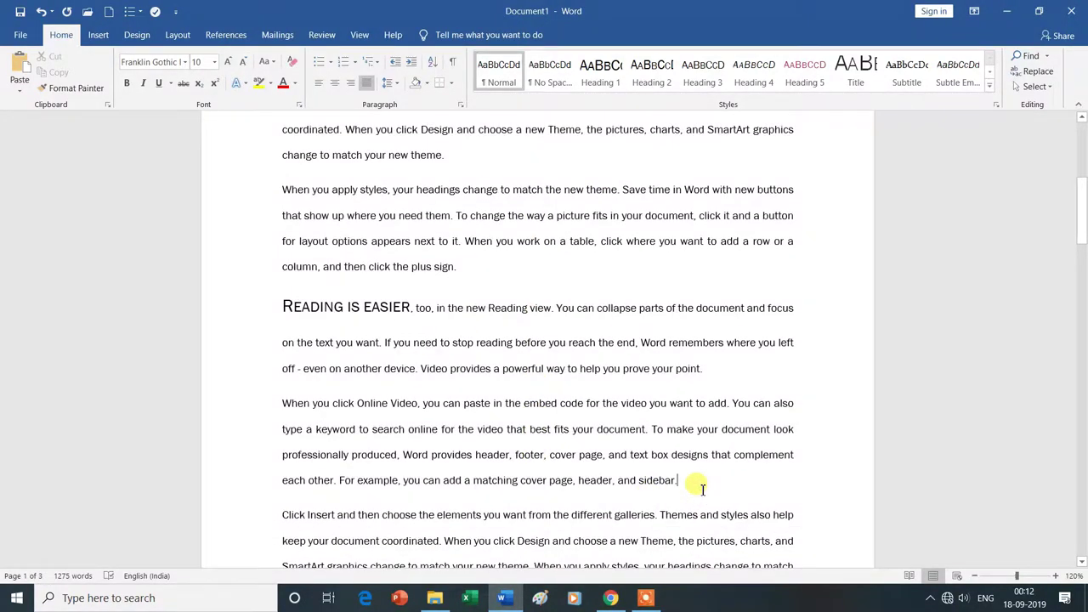
key(Return)
key(Return)
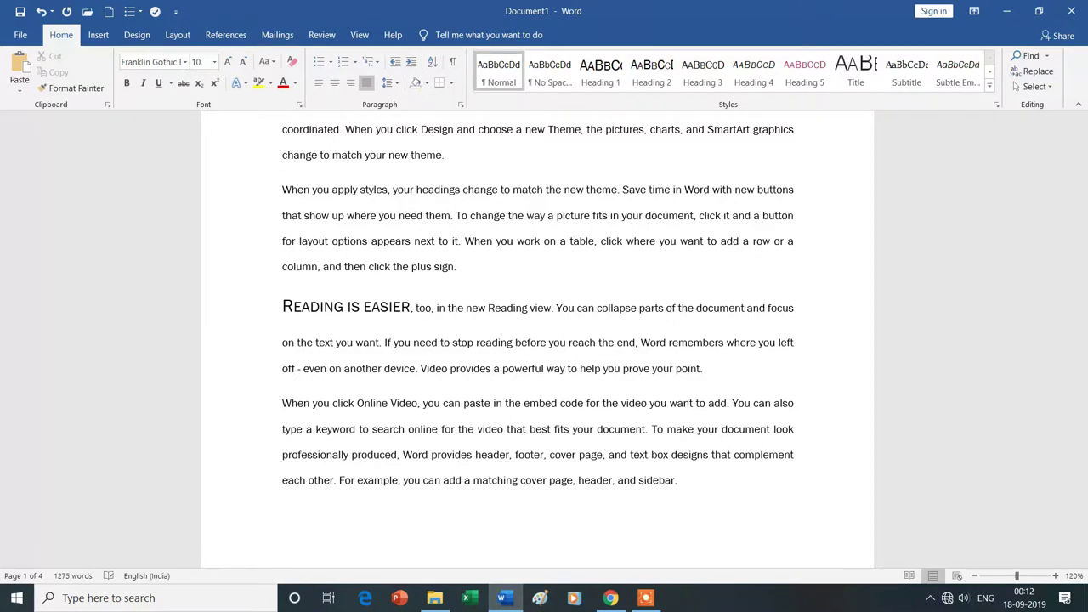
key(Return)
Step: Draw an Isosceles Triangle shape in the new space, then return to the text
scroll(699, 488, down, 1)
scroll(699, 487, down, 3)
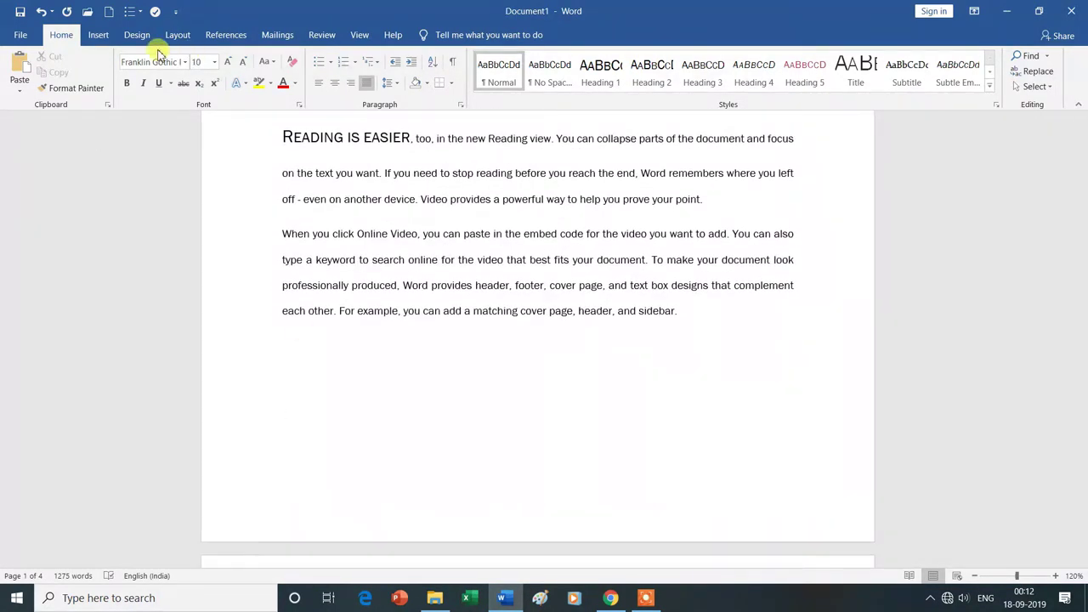
click(98, 35)
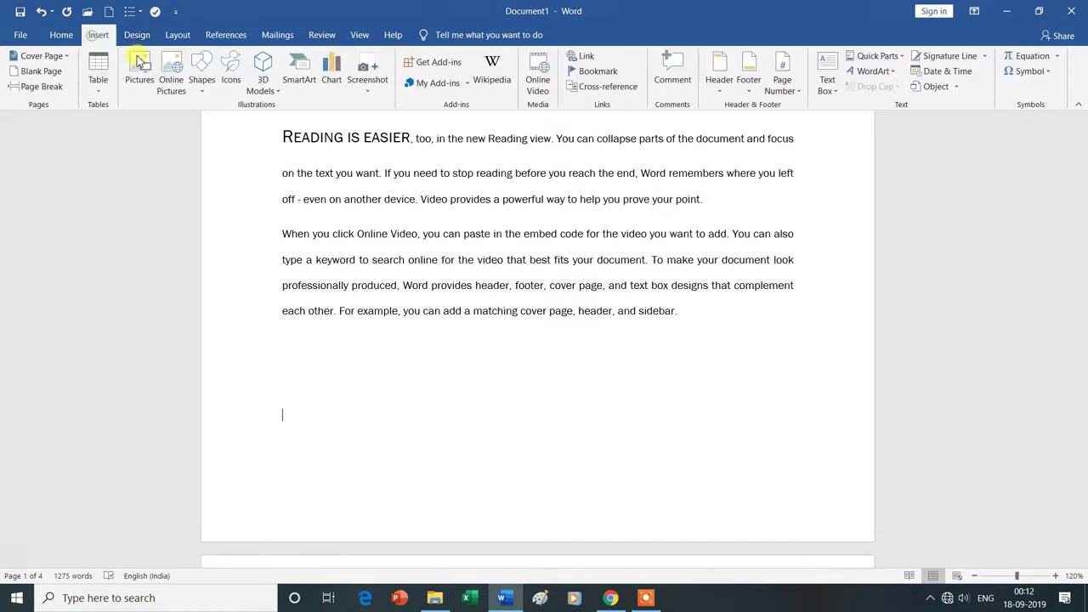
click(200, 90)
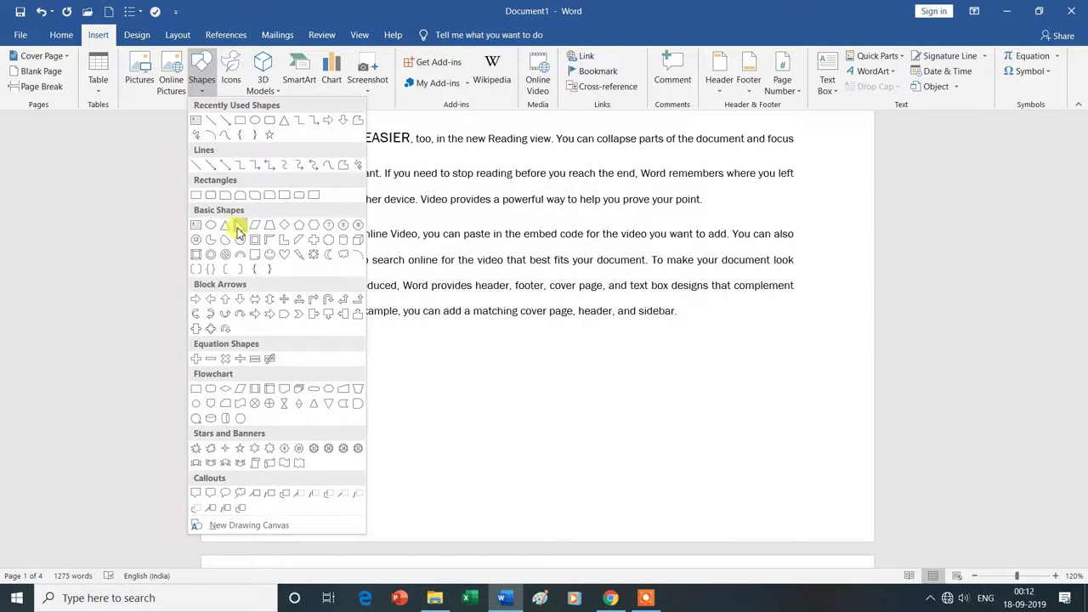
click(238, 228)
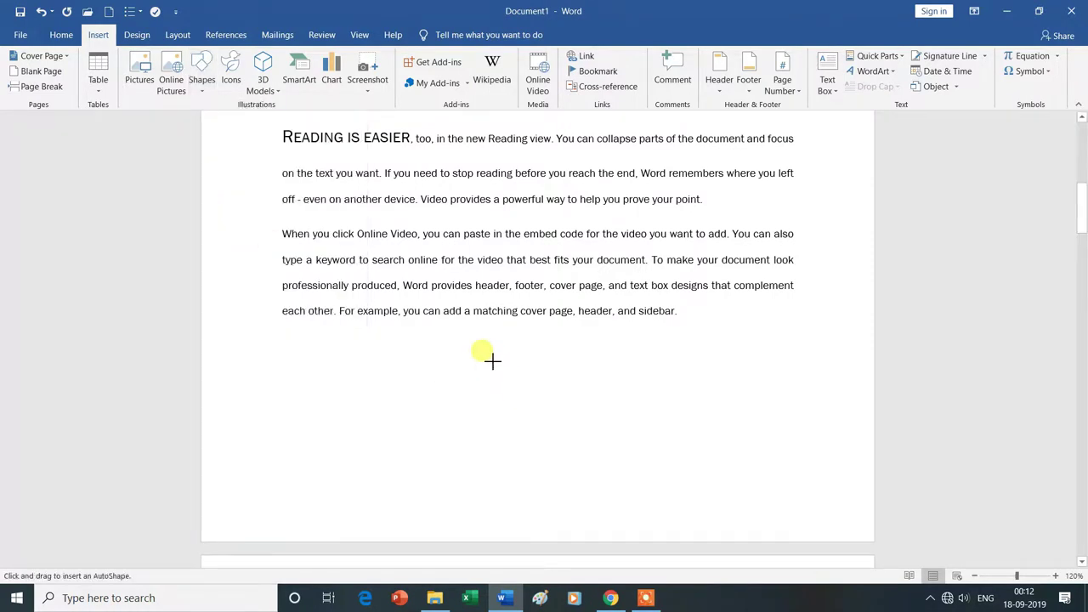
drag(490, 352, 557, 423)
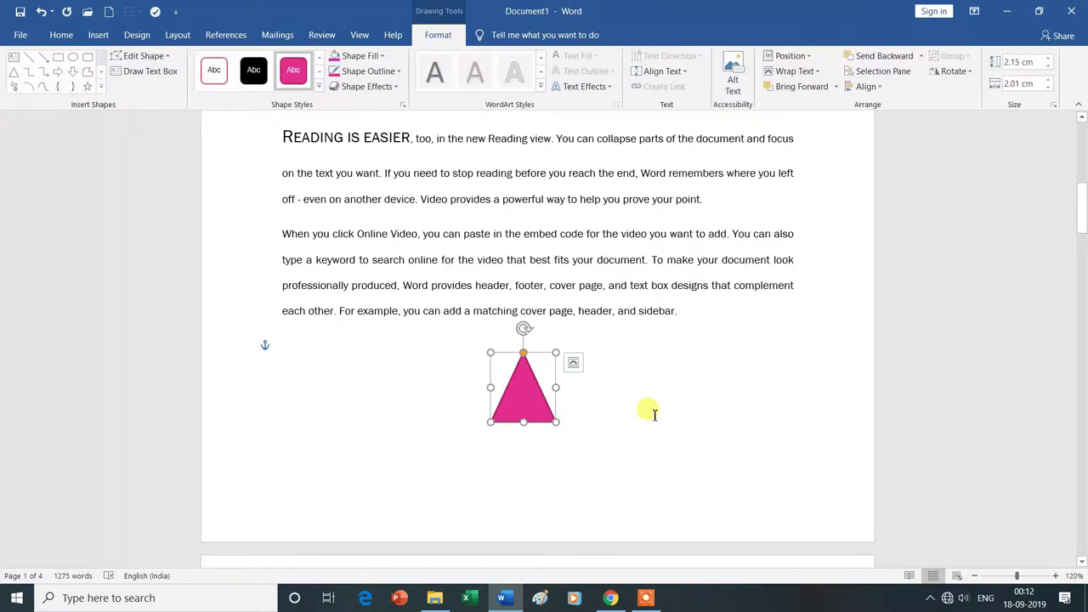
scroll(654, 414, down, 2)
scroll(654, 414, down, 2)
scroll(654, 414, down, 1)
scroll(654, 414, down, 1)
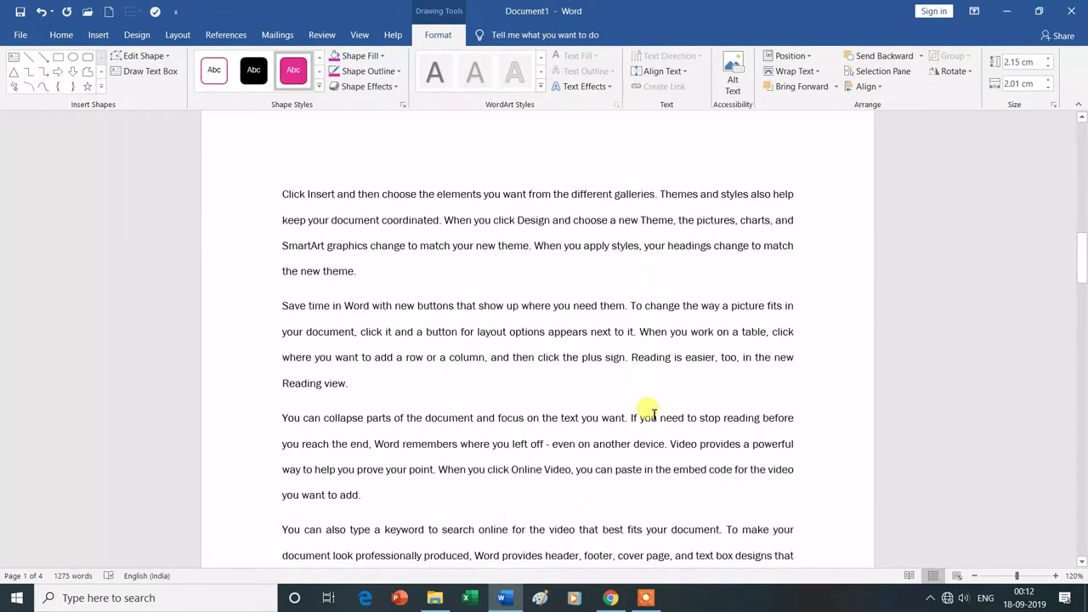
click(465, 501)
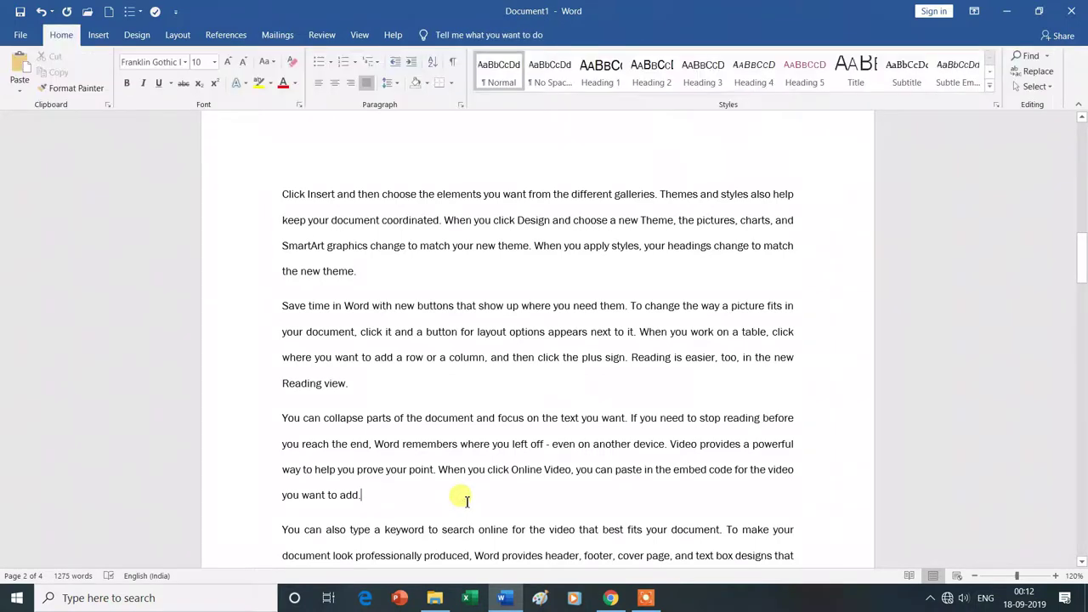
Step: Add two blank lines, draw a Smiley Face shape, and add an empty line below it
key(Return)
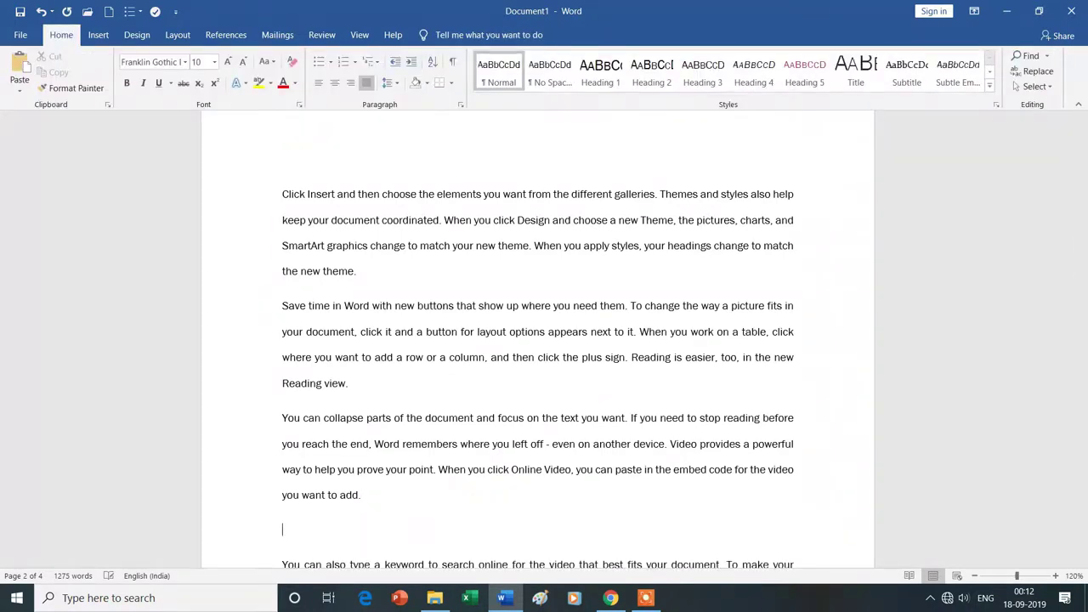
key(Return)
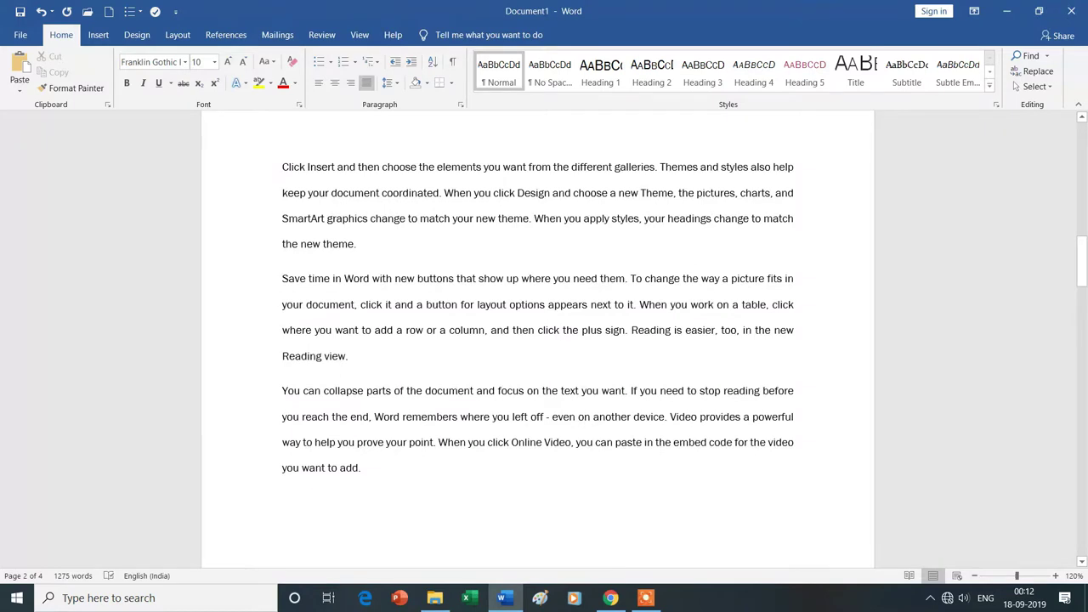
scroll(469, 501, down, 3)
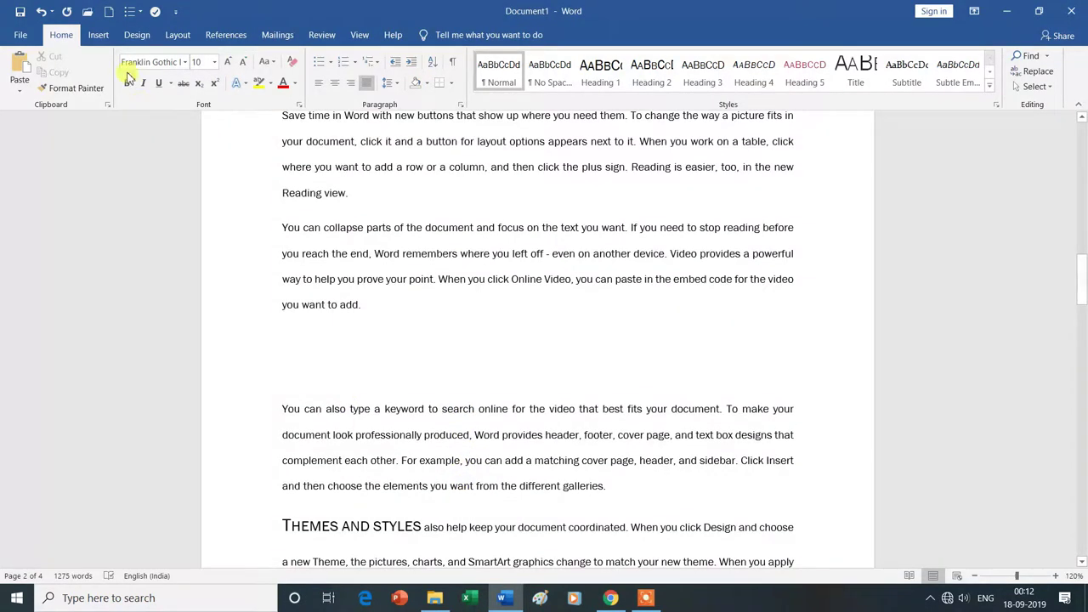
click(98, 35)
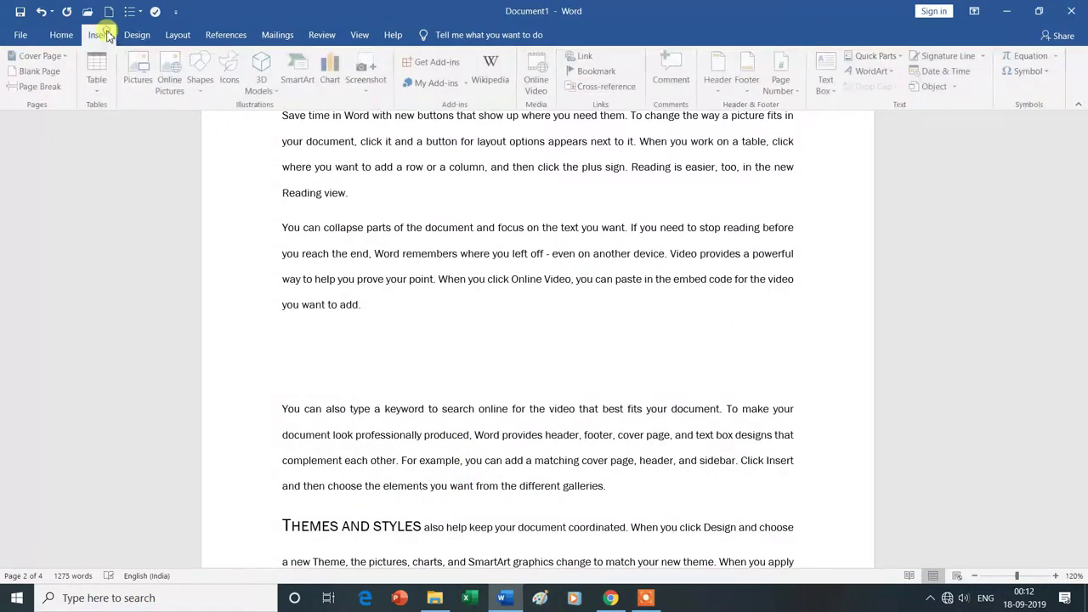
click(197, 92)
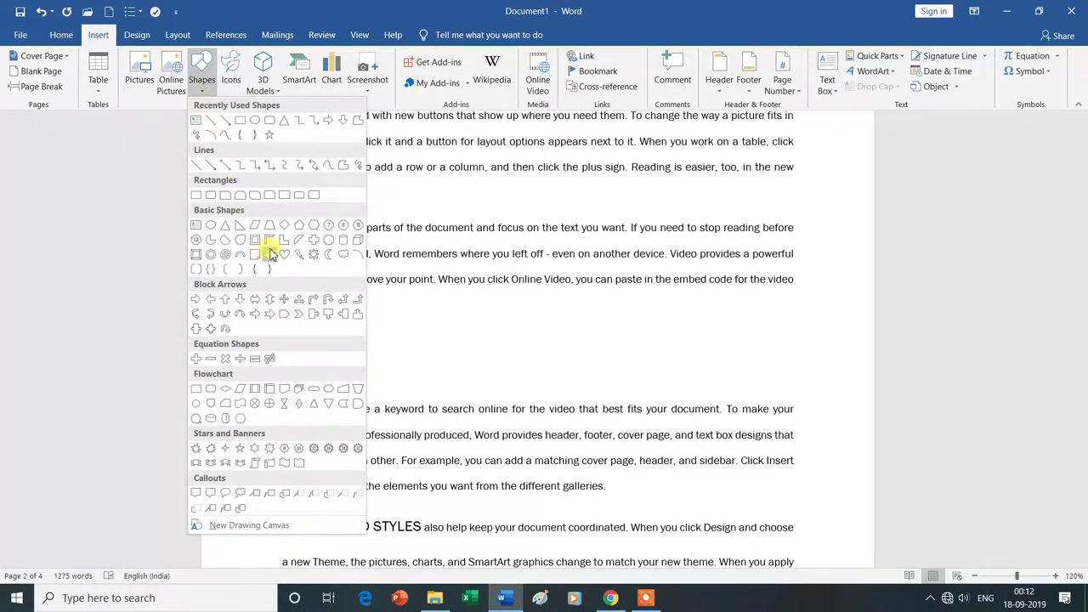
drag(458, 311, 549, 371)
click(591, 387)
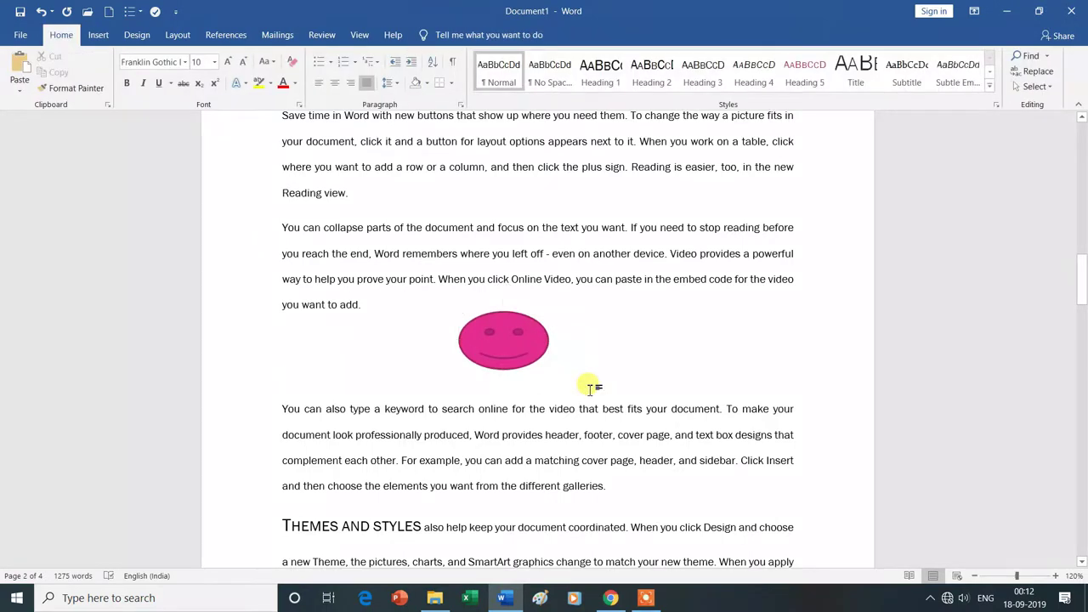
key(Return)
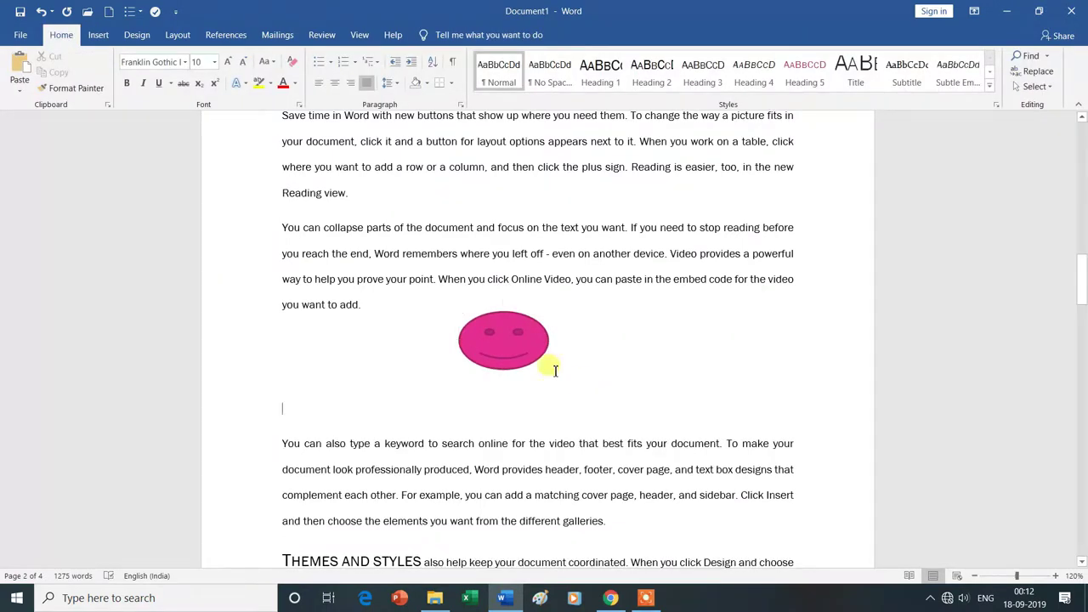
scroll(560, 387, up, 5)
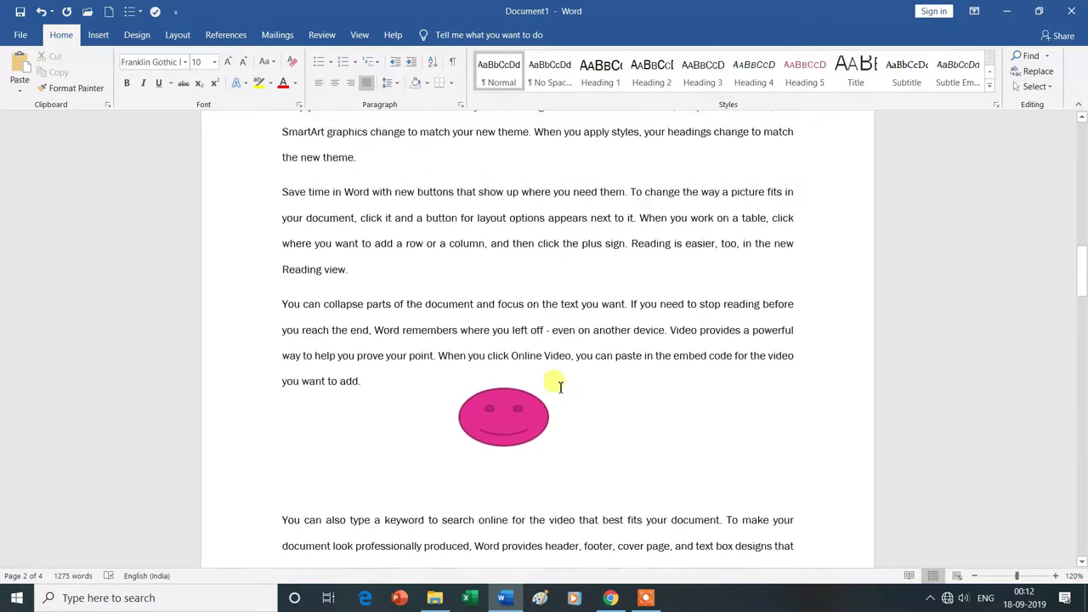
Step: Insert a 3-column, 2-row table on a new line after 'the new theme.'
scroll(560, 387, up, 3)
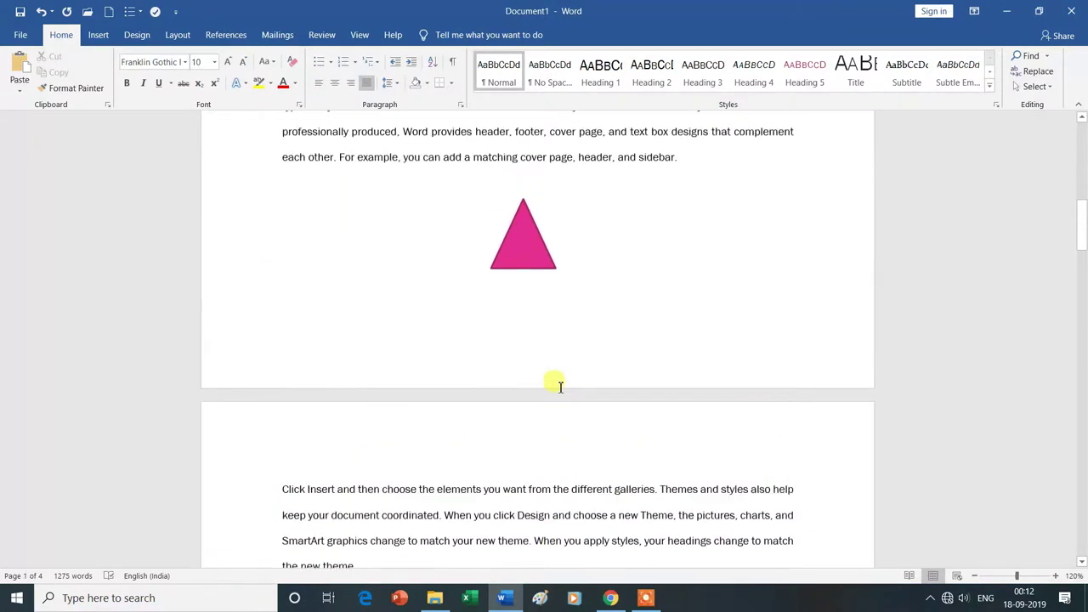
scroll(561, 387, up, 2)
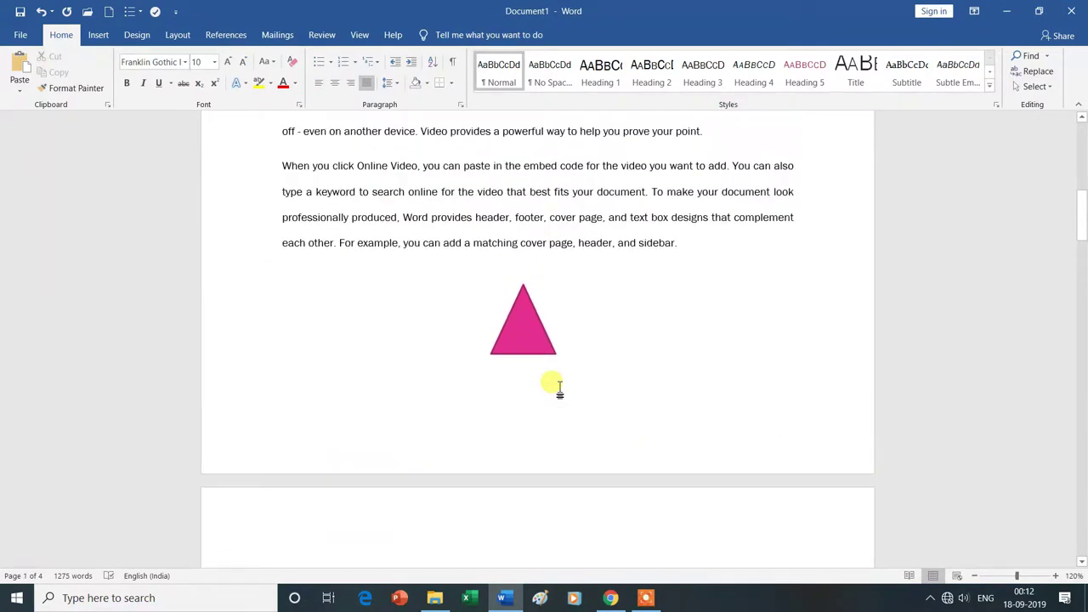
scroll(560, 387, down, 2)
scroll(560, 387, down, 2)
scroll(560, 387, down, 3)
scroll(560, 387, down, 3)
scroll(560, 387, down, 3)
scroll(561, 386, down, 1)
scroll(561, 386, down, 3)
scroll(560, 387, down, 1)
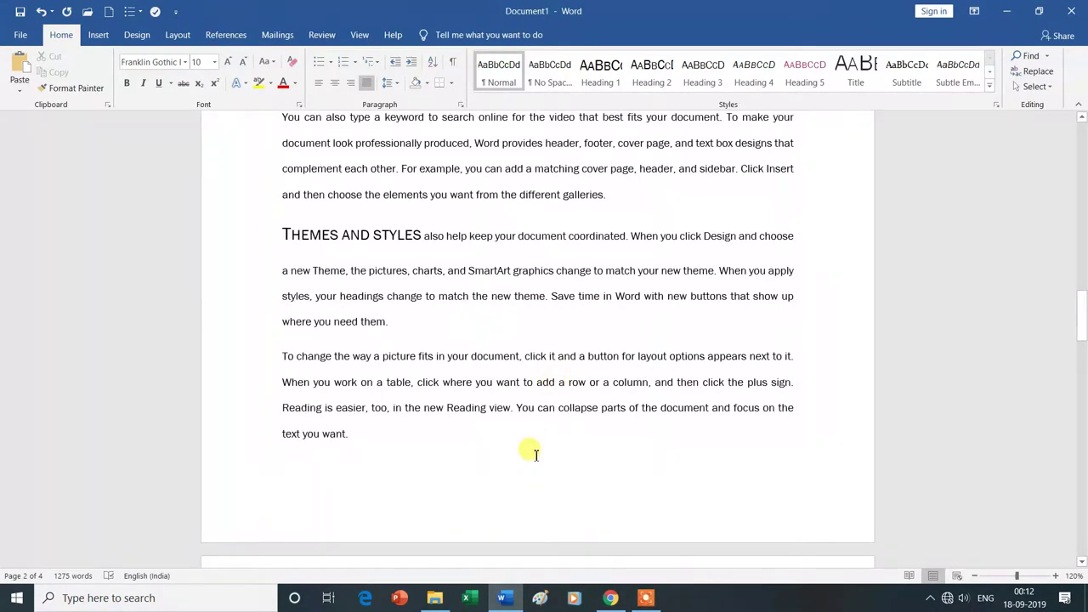
scroll(536, 455, up, 3)
scroll(536, 454, up, 3)
scroll(536, 455, up, 1)
scroll(536, 455, up, 3)
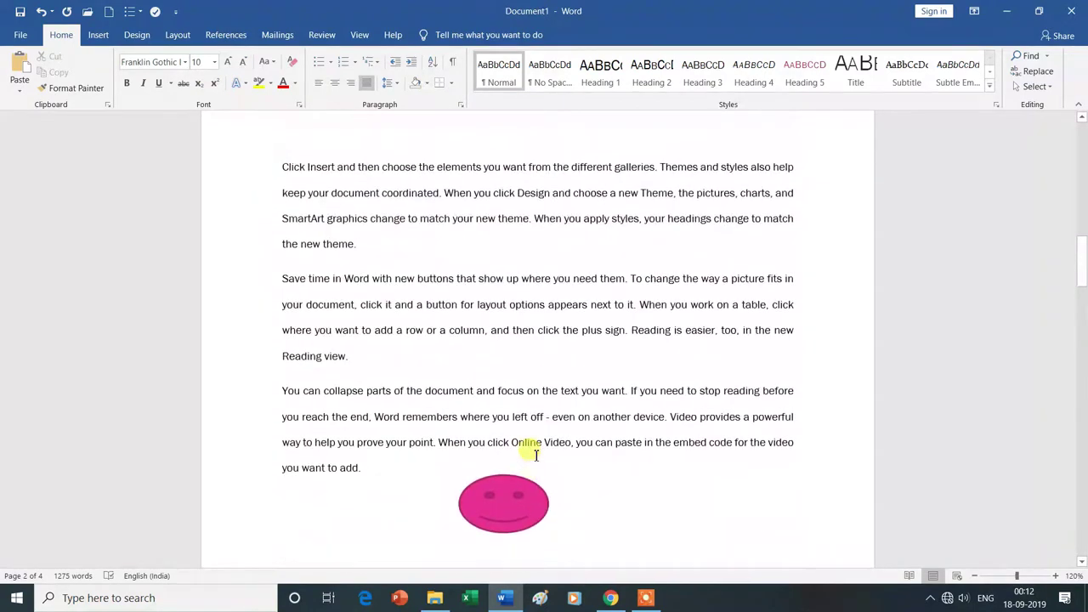
click(460, 242)
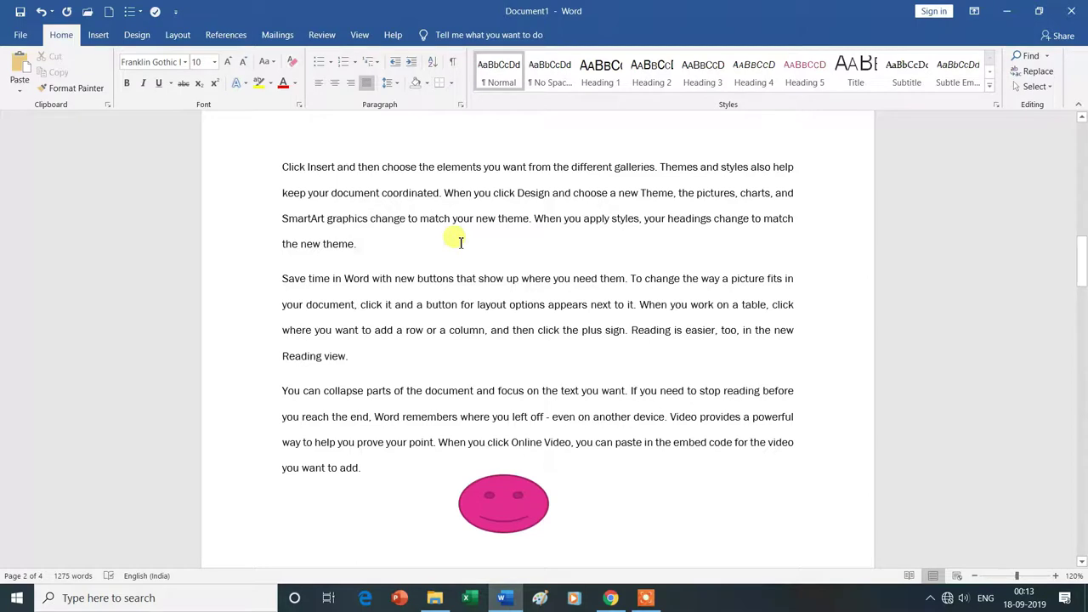
key(Return)
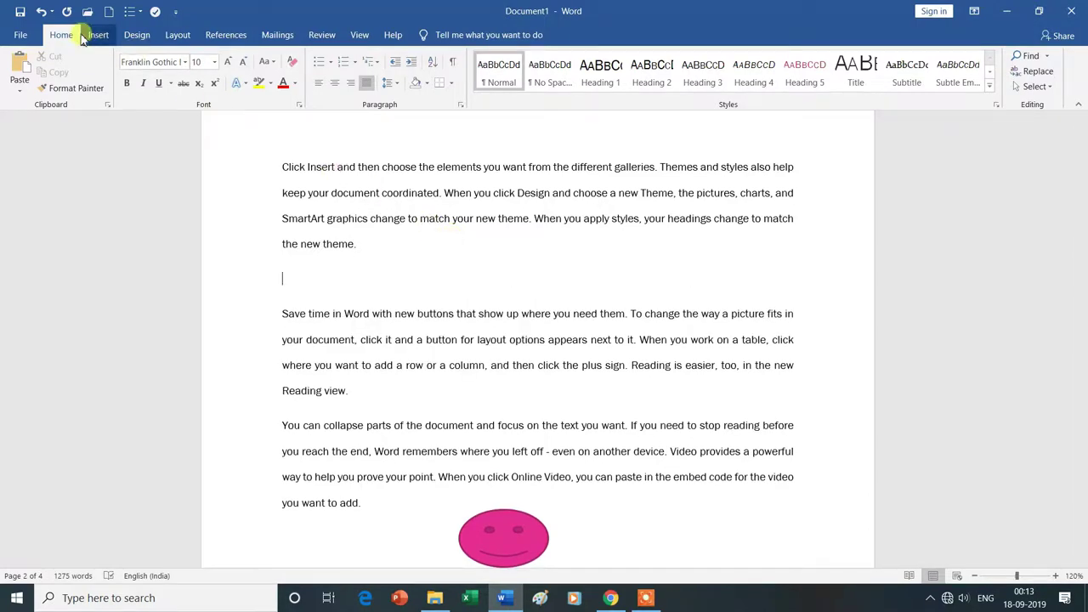
click(98, 35)
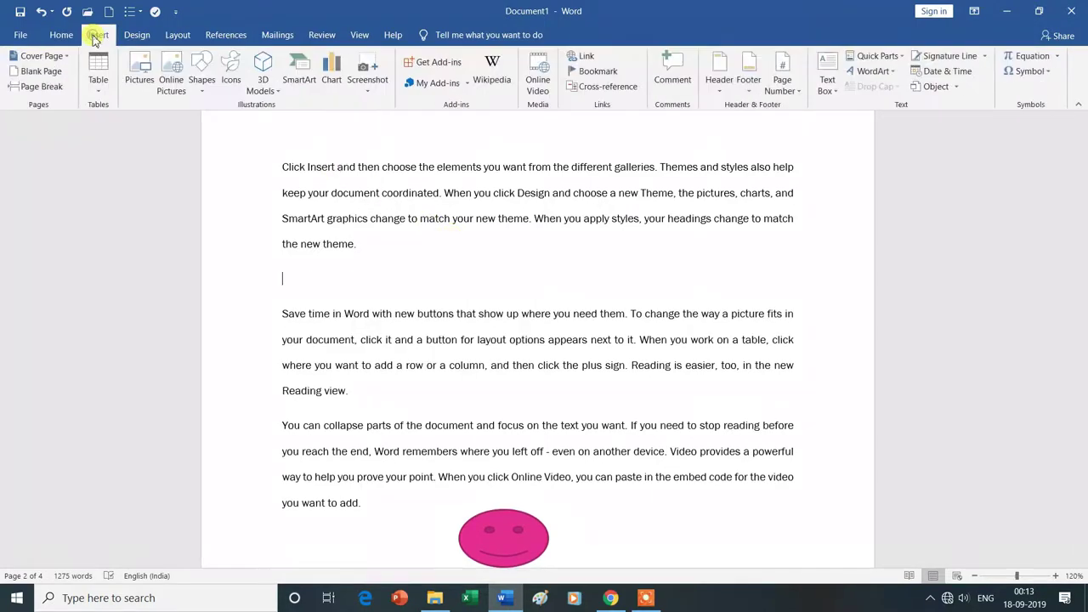
click(100, 95)
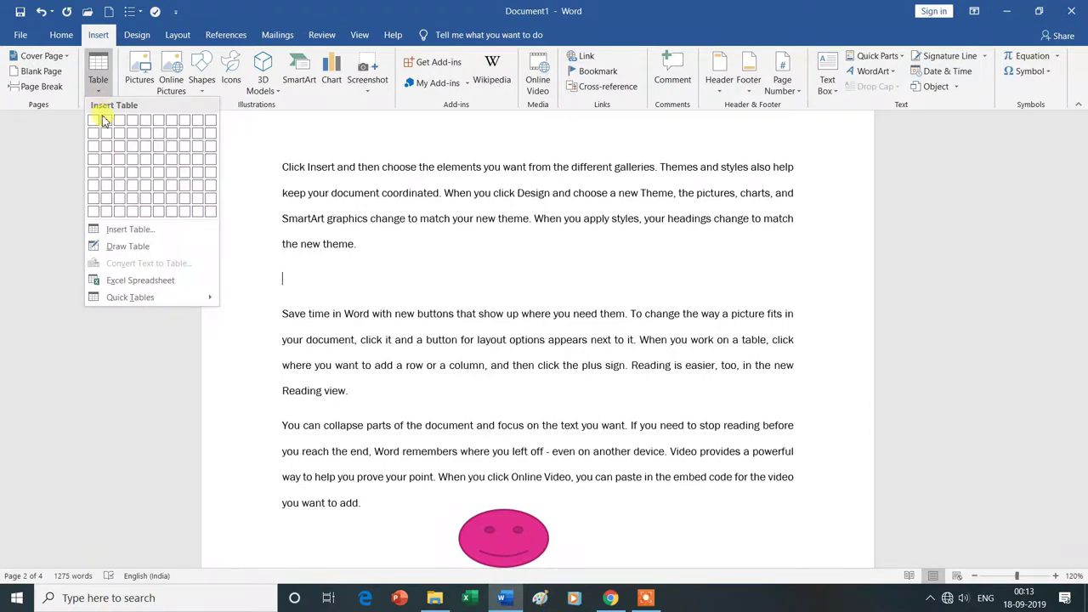
click(121, 136)
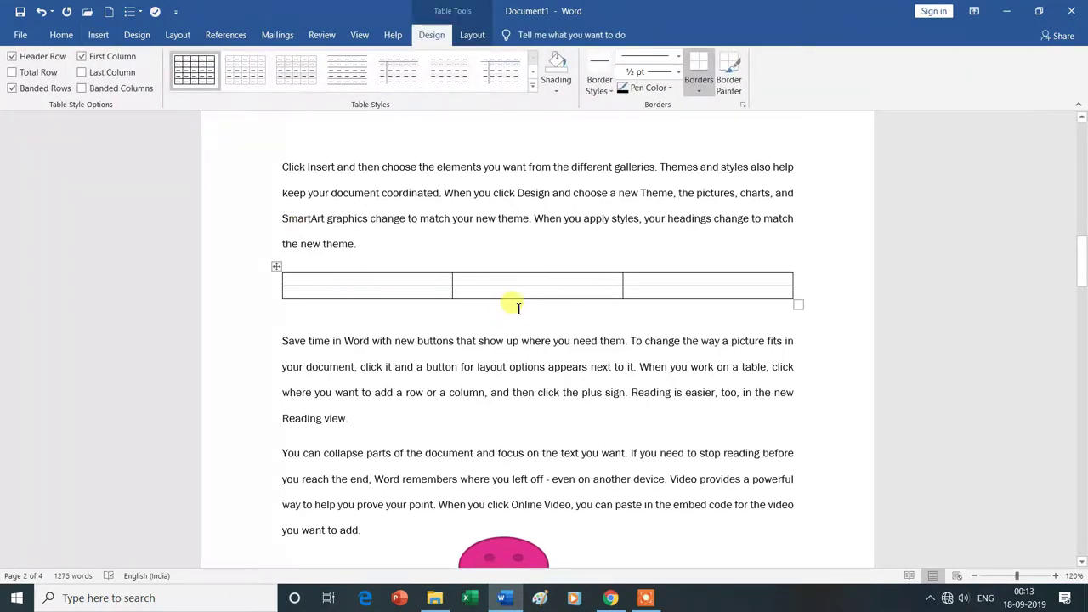
Step: Insert a 3-by-3 table on a new line after 'best fits your document.'
scroll(430, 311, down, 3)
scroll(430, 311, down, 3)
scroll(430, 311, down, 3)
scroll(429, 312, down, 4)
scroll(429, 311, down, 5)
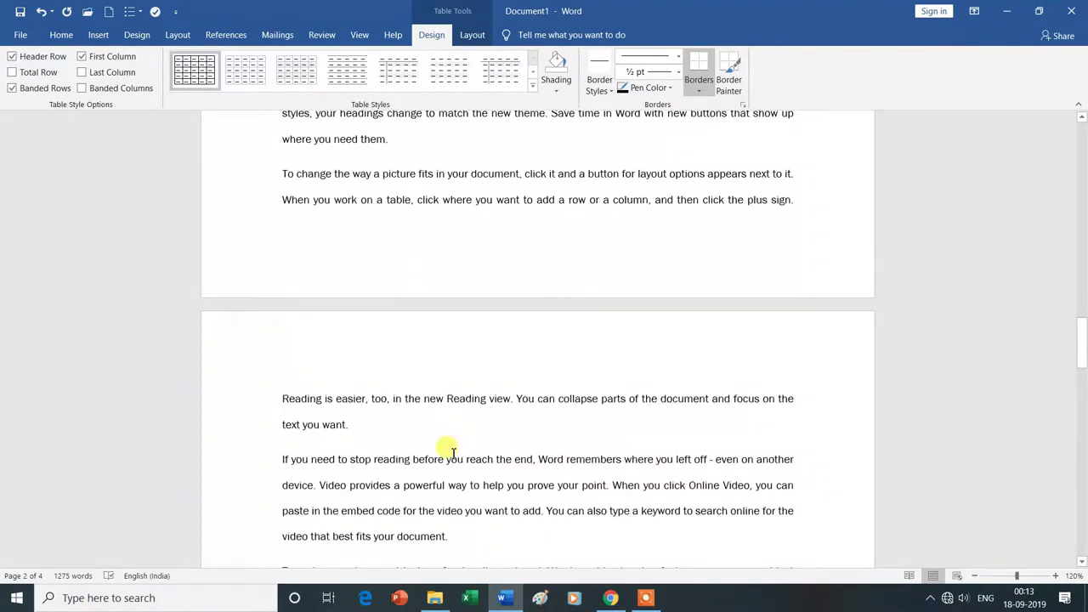
scroll(454, 451, down, 3)
click(477, 419)
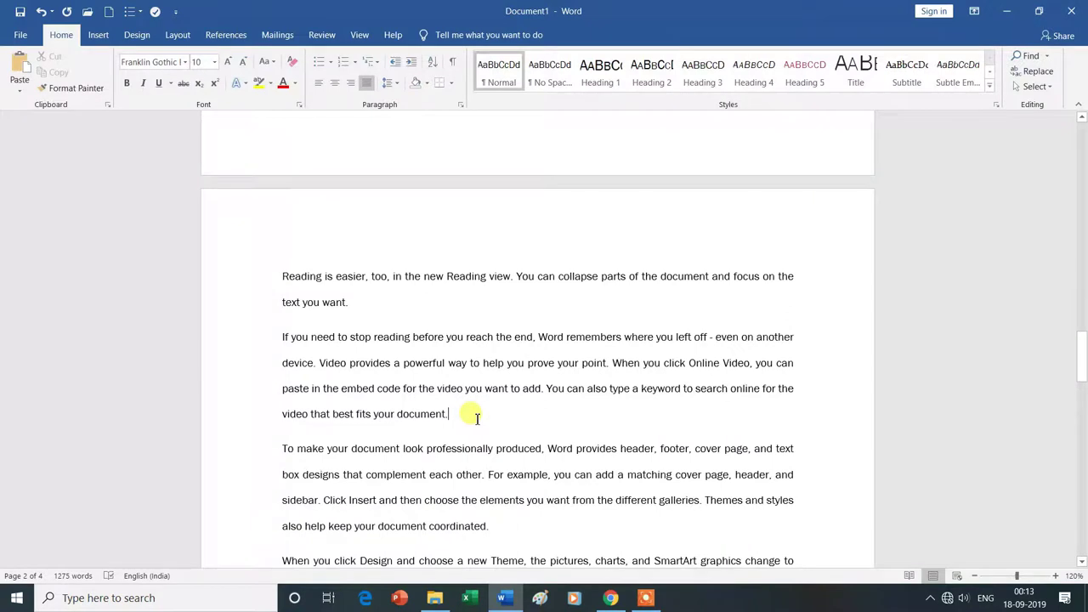
key(Return)
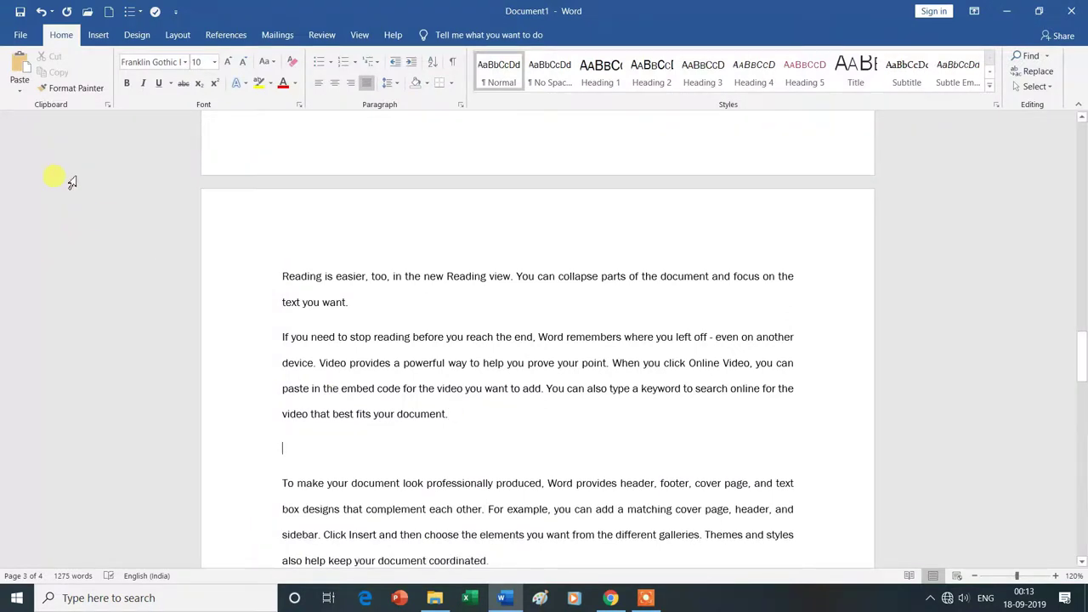
click(98, 35)
click(98, 74)
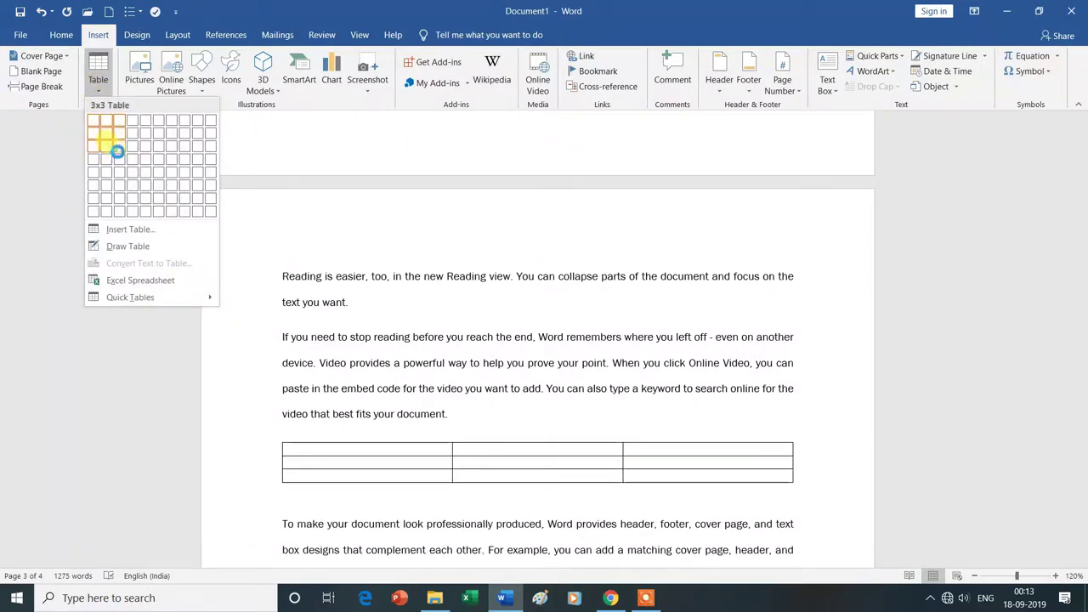
click(116, 149)
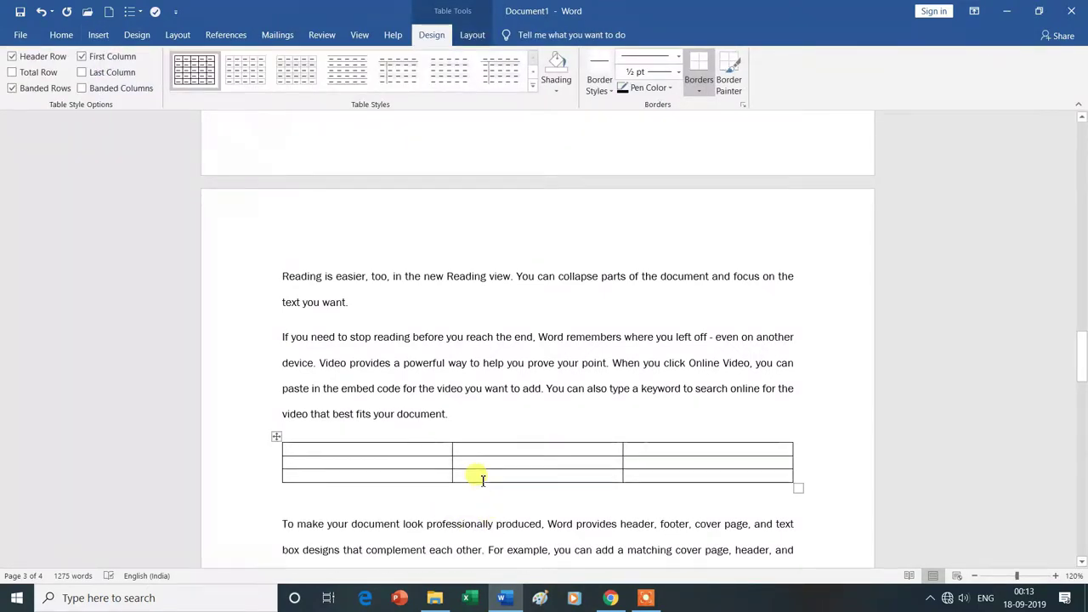
scroll(485, 483, down, 3)
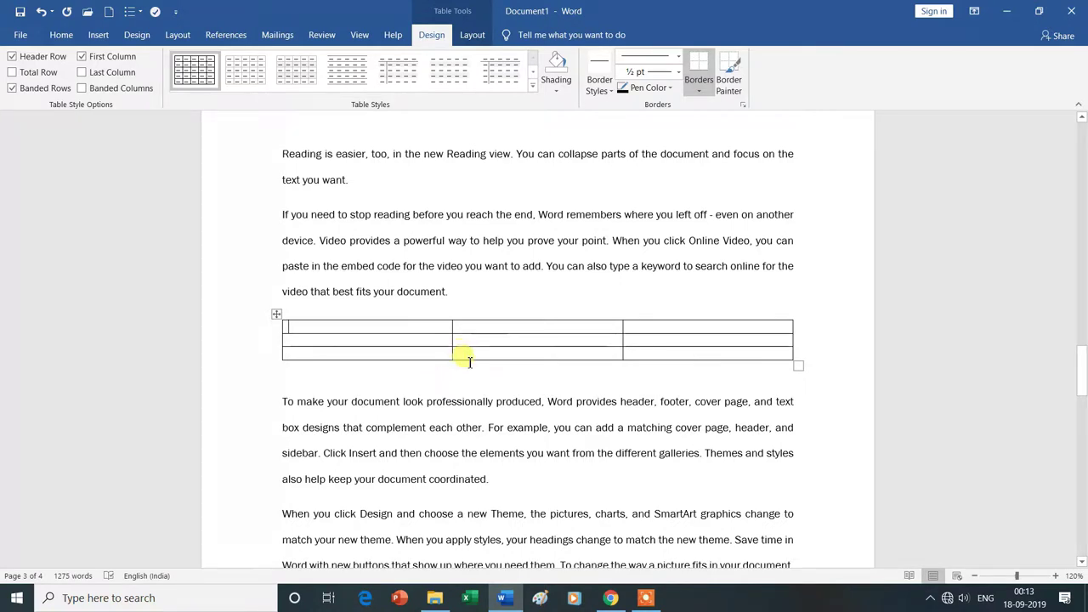
scroll(479, 378, down, 3)
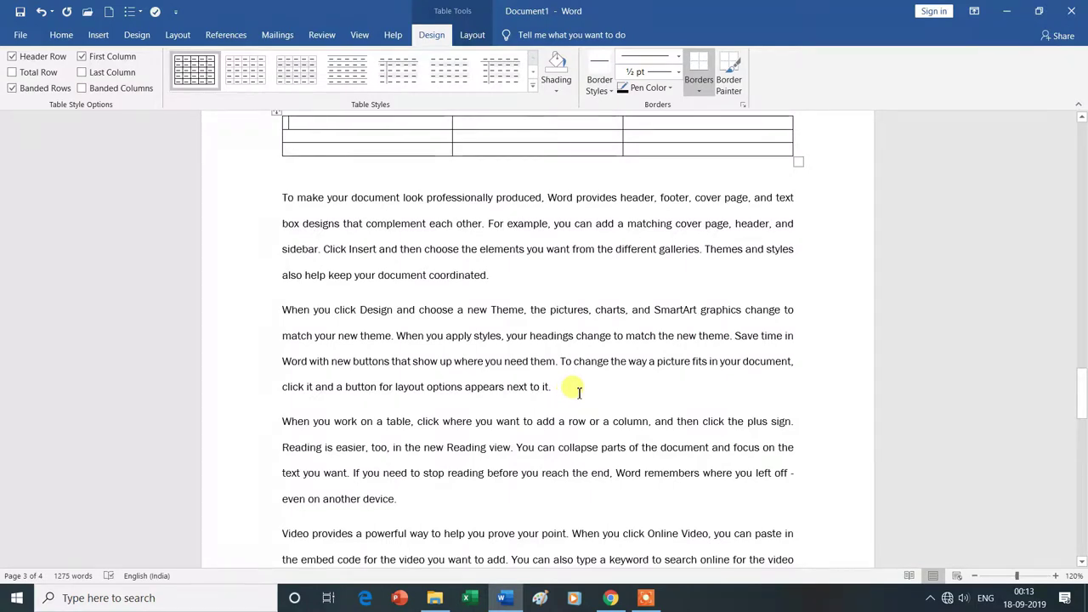
Step: Insert the built-in Binomial Theorem equation after 'appears next to it.'
click(578, 390)
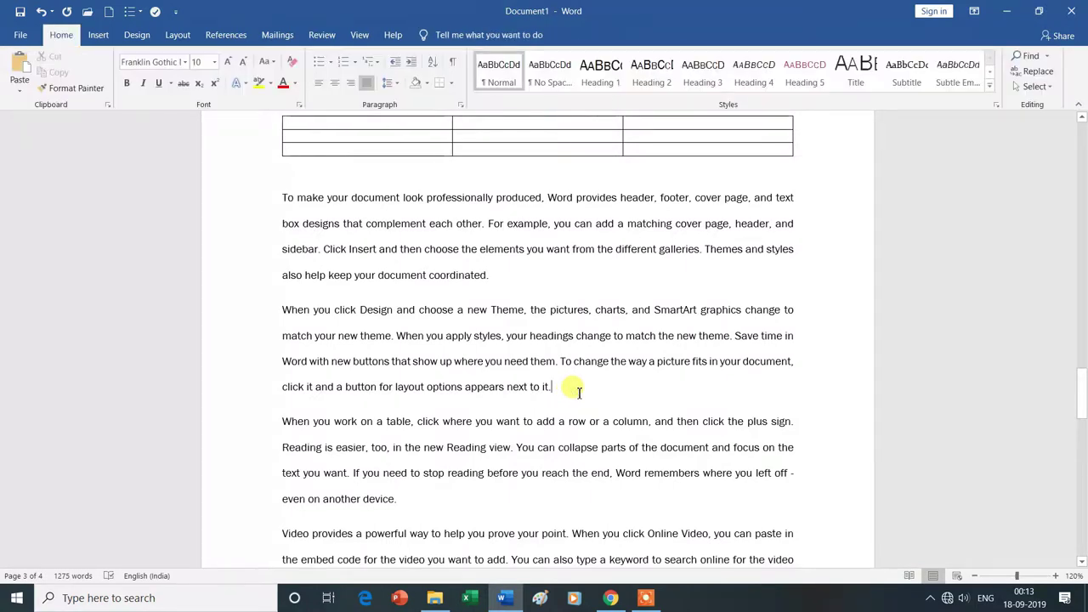
click(100, 38)
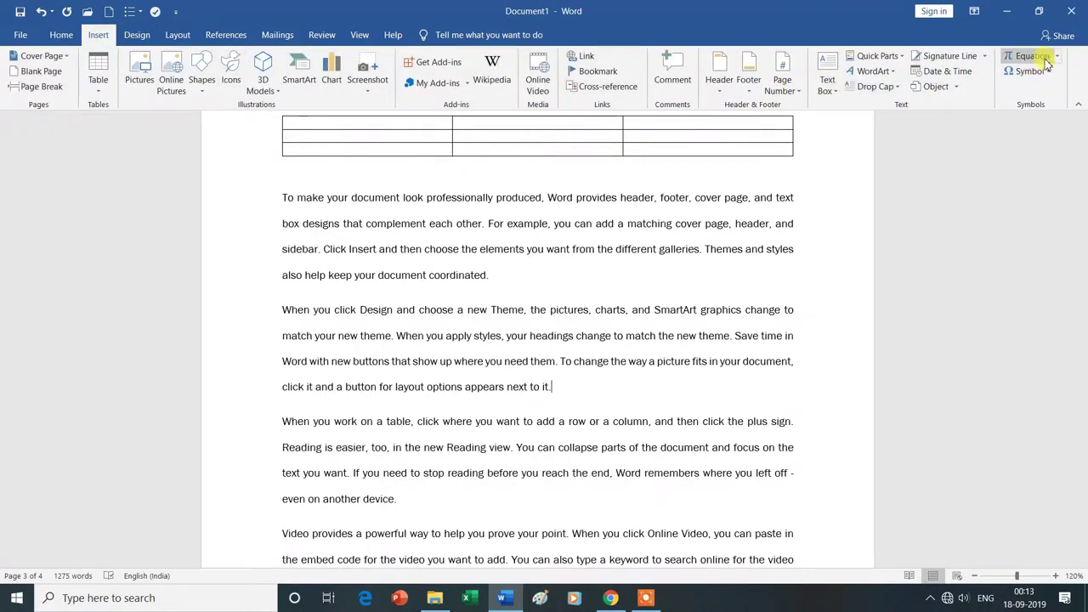
click(1045, 59)
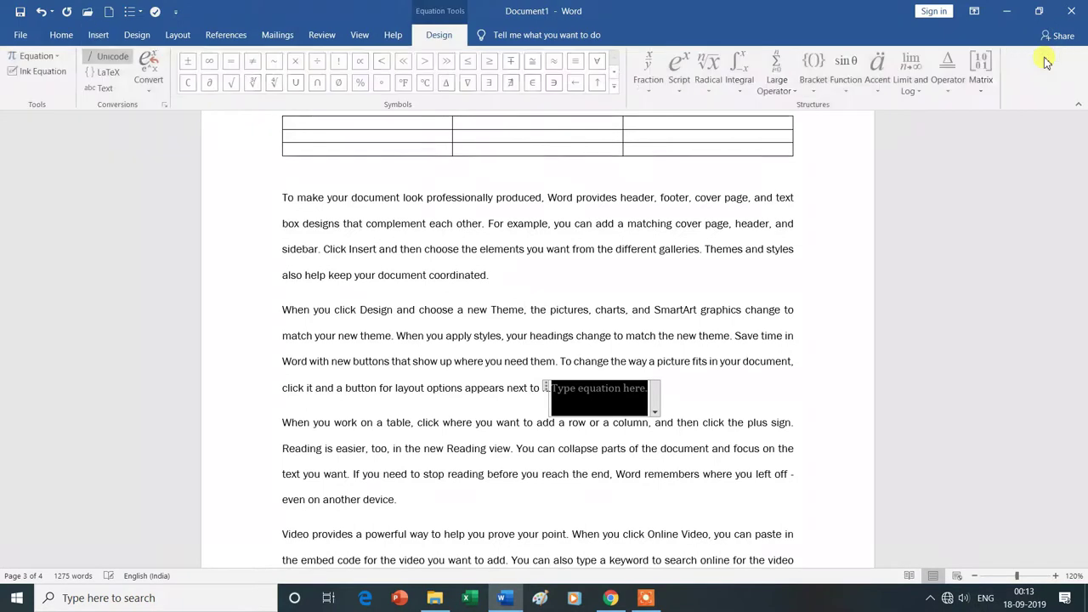
click(57, 57)
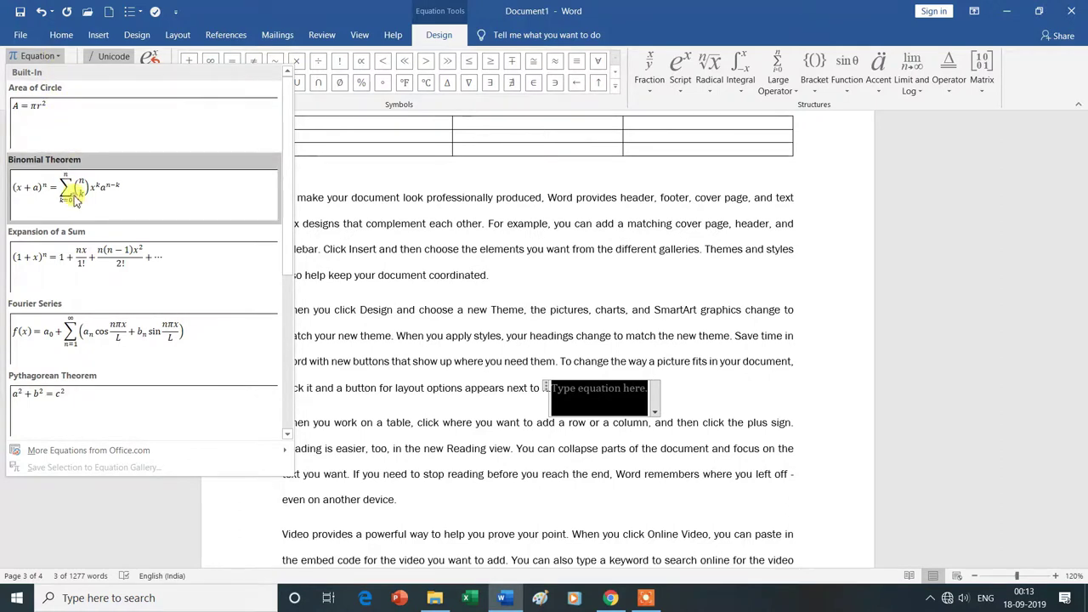
click(70, 187)
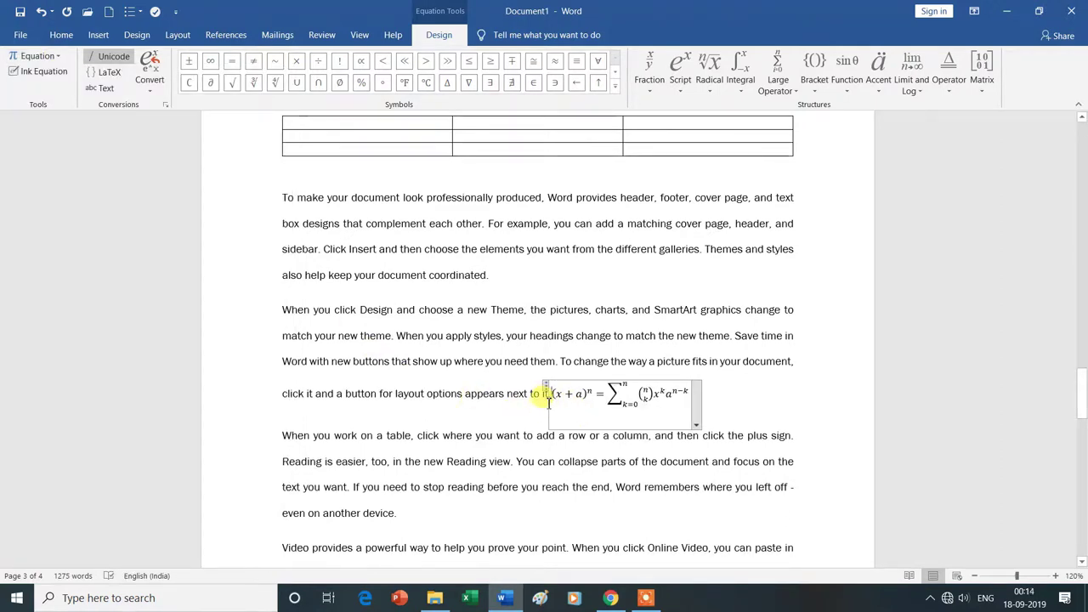
click(548, 399)
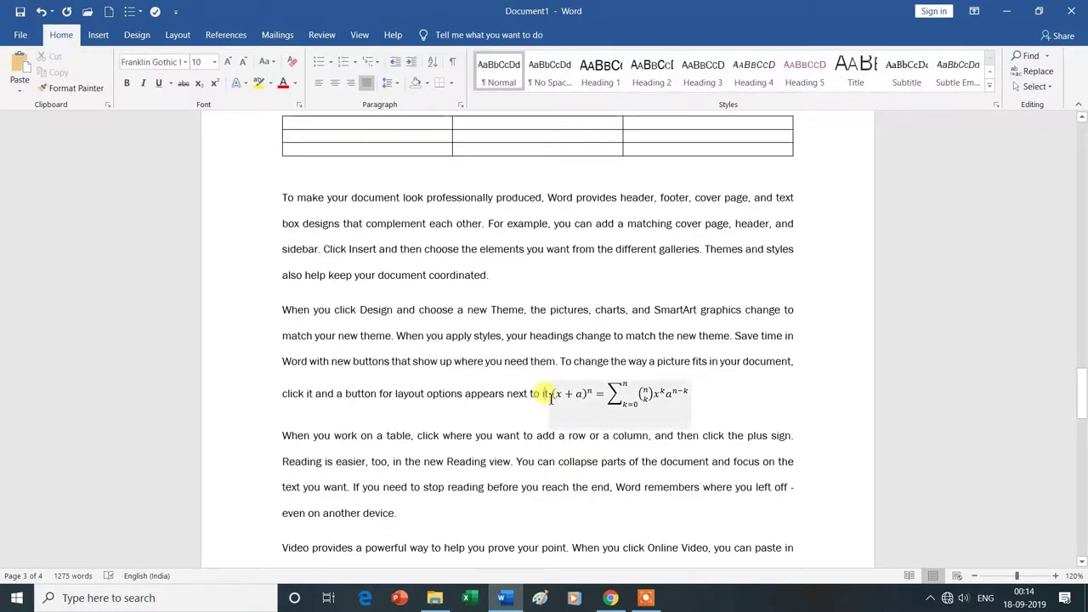
Step: Move the binomial equation onto its own line with a blank line above it
key(Return)
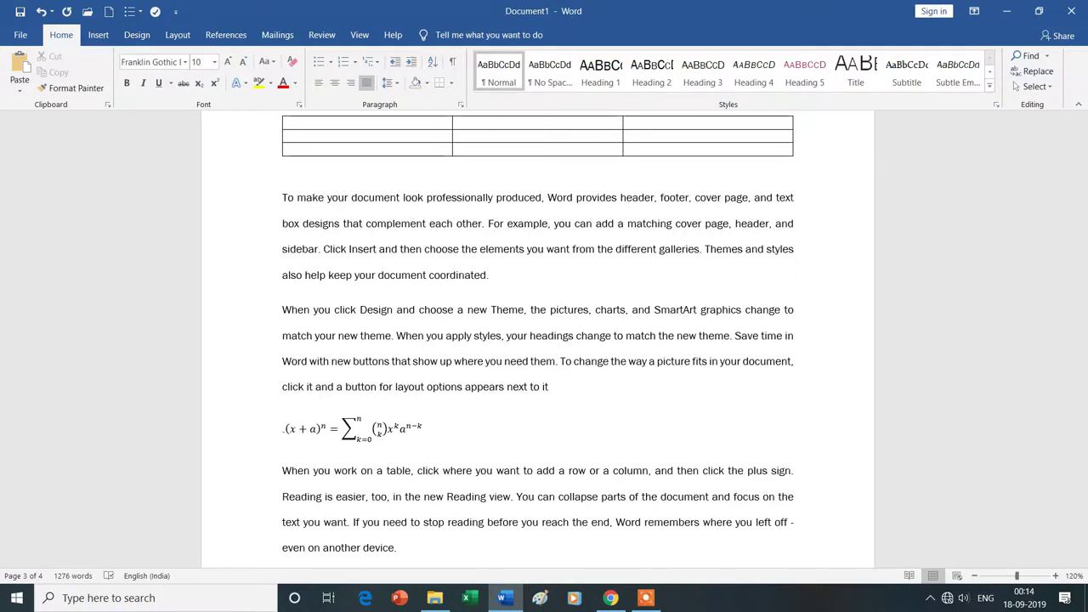
key(Return)
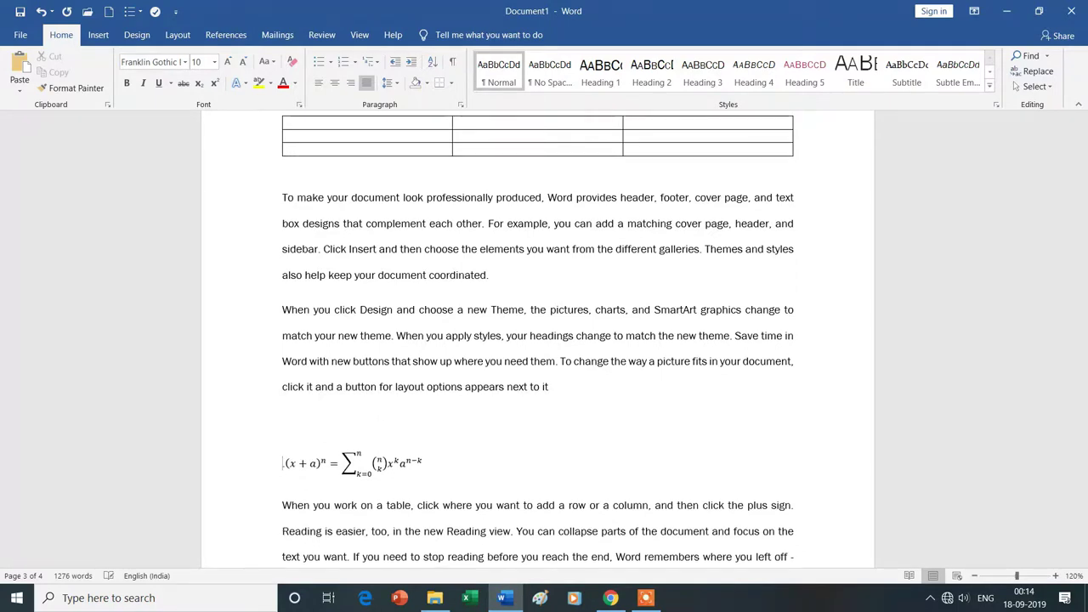
scroll(570, 451, down, 2)
scroll(572, 467, down, 2)
scroll(570, 466, down, 3)
scroll(566, 464, down, 4)
scroll(539, 549, down, 3)
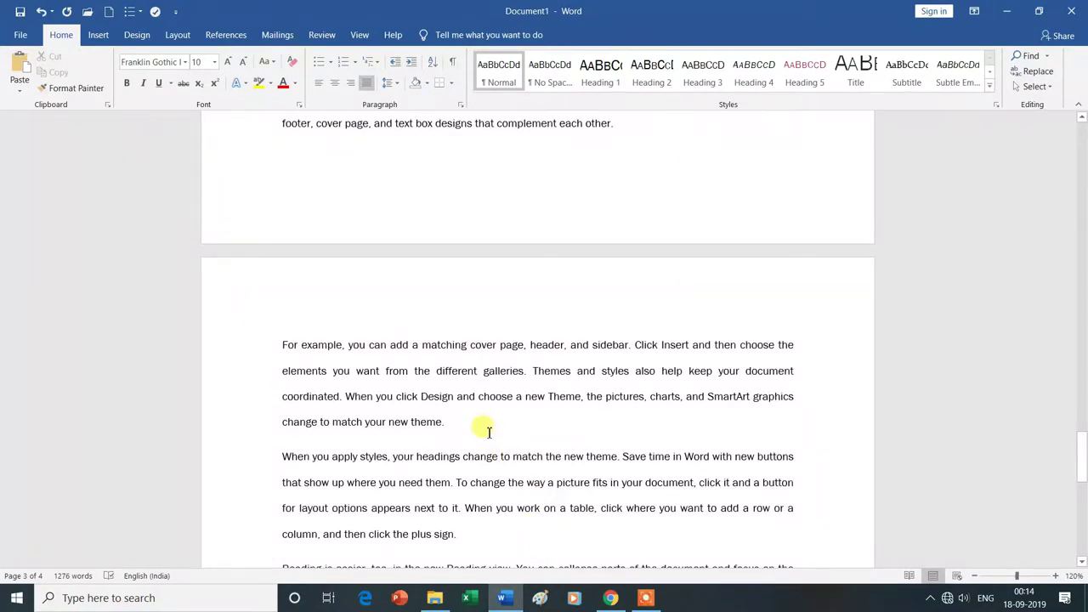
Step: Insert the Fourier Series equation on a new line after the theme paragraph
key(Return)
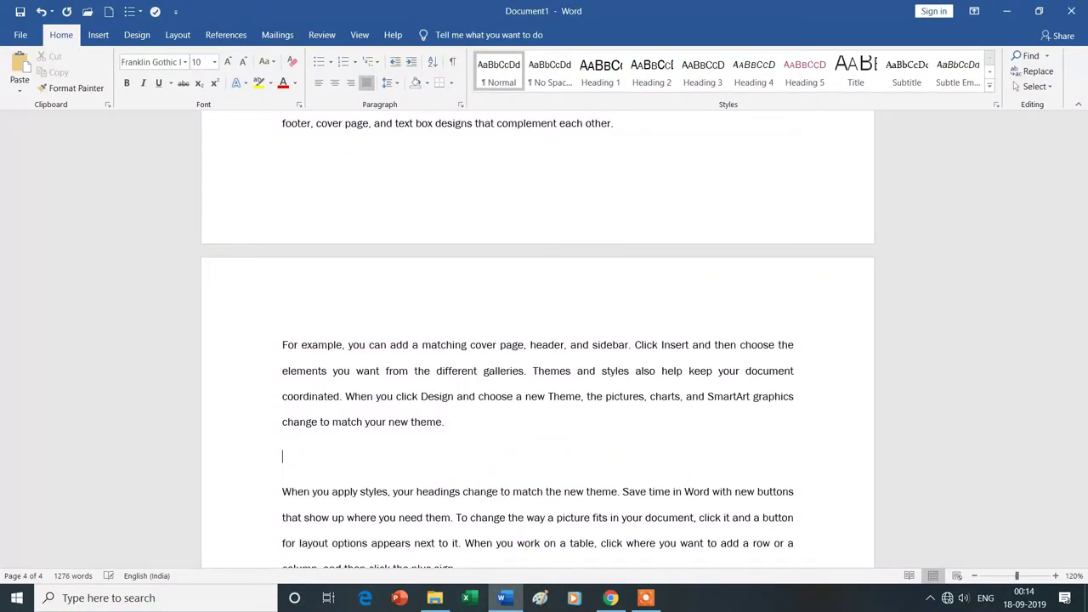
key(Return)
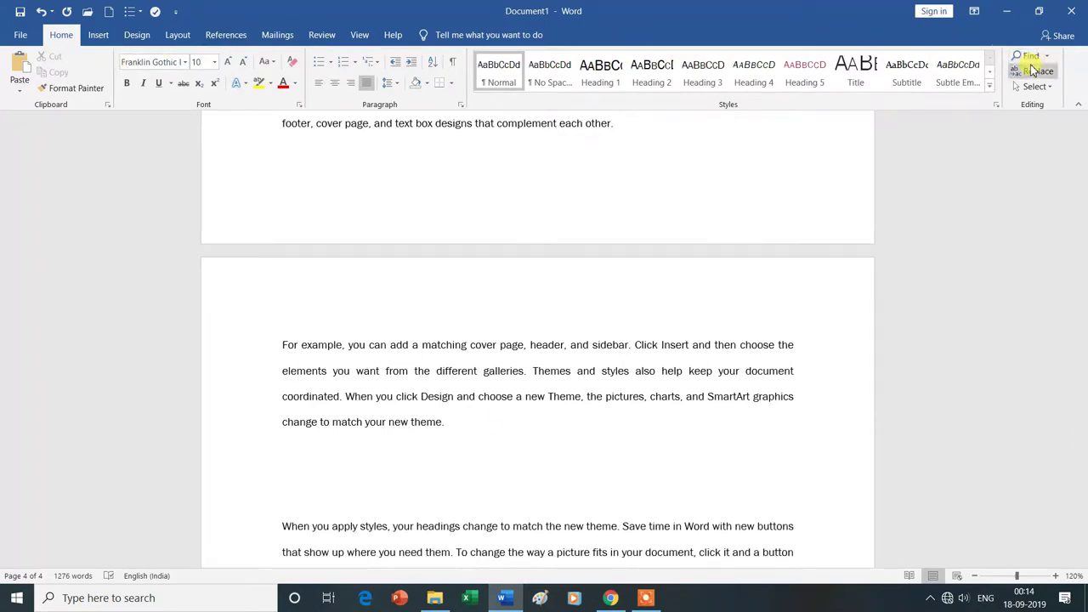
click(98, 35)
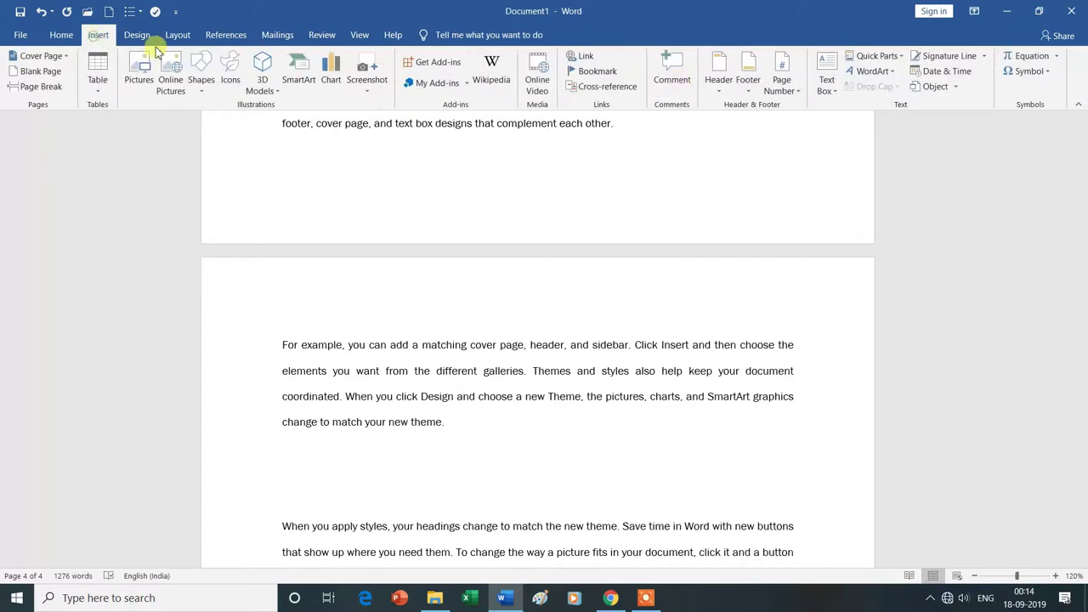
click(1031, 57)
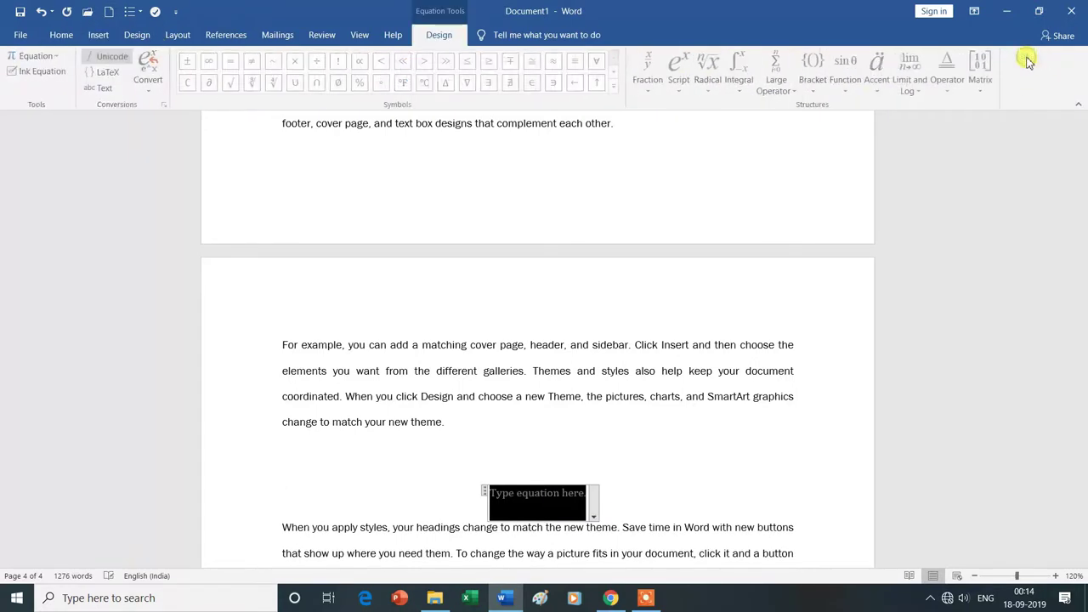
click(38, 57)
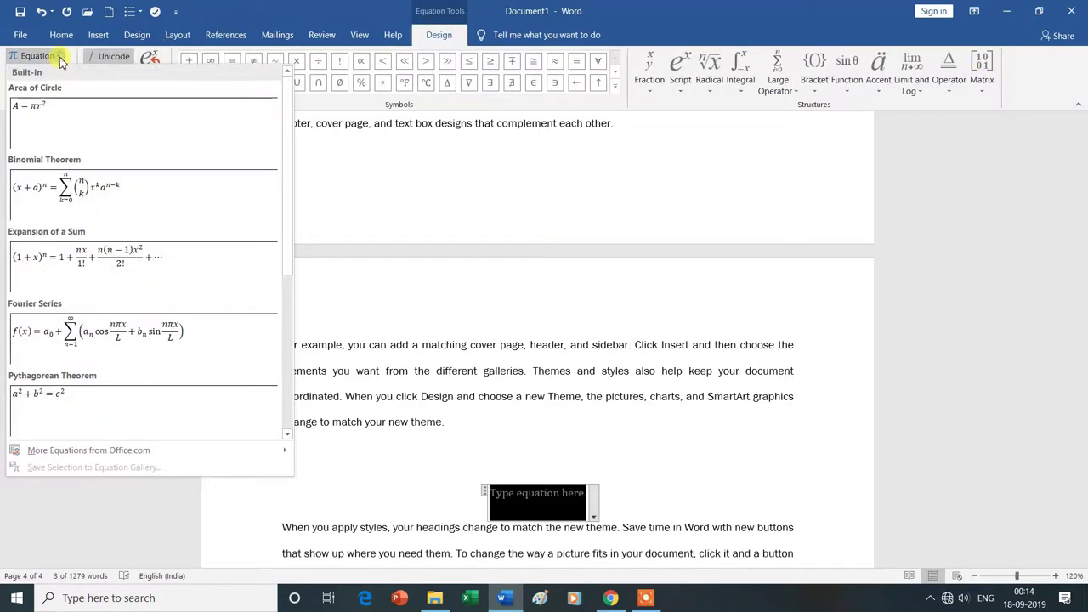
click(90, 332)
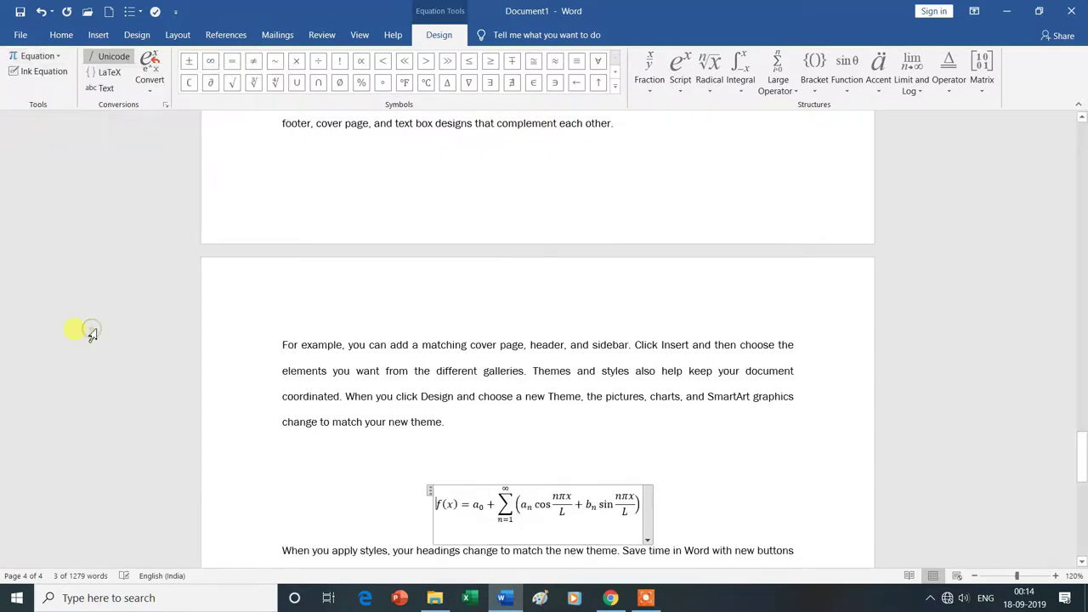
click(686, 529)
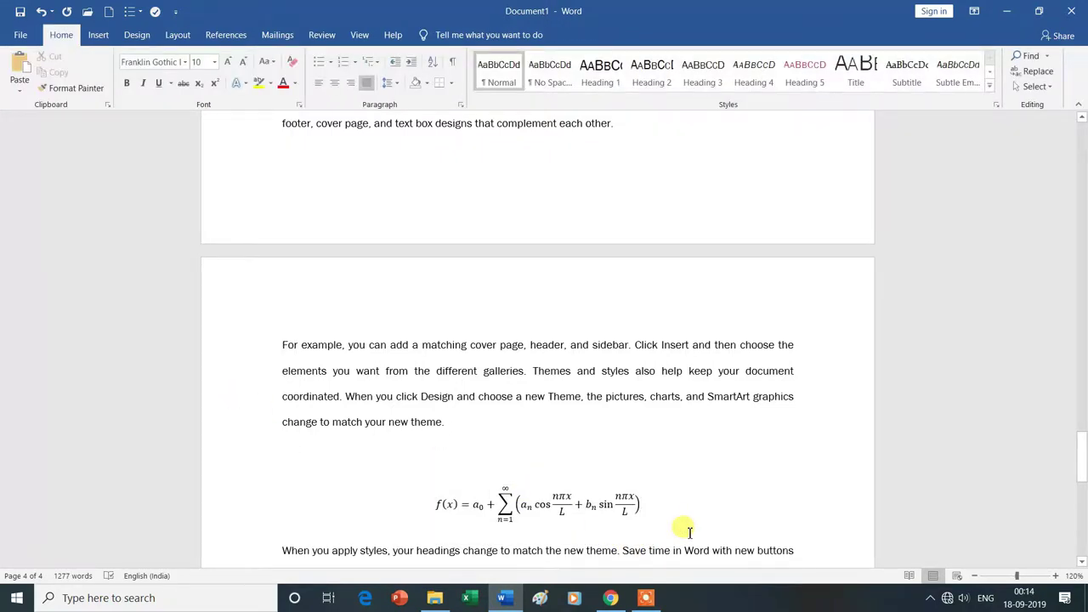
key(Return)
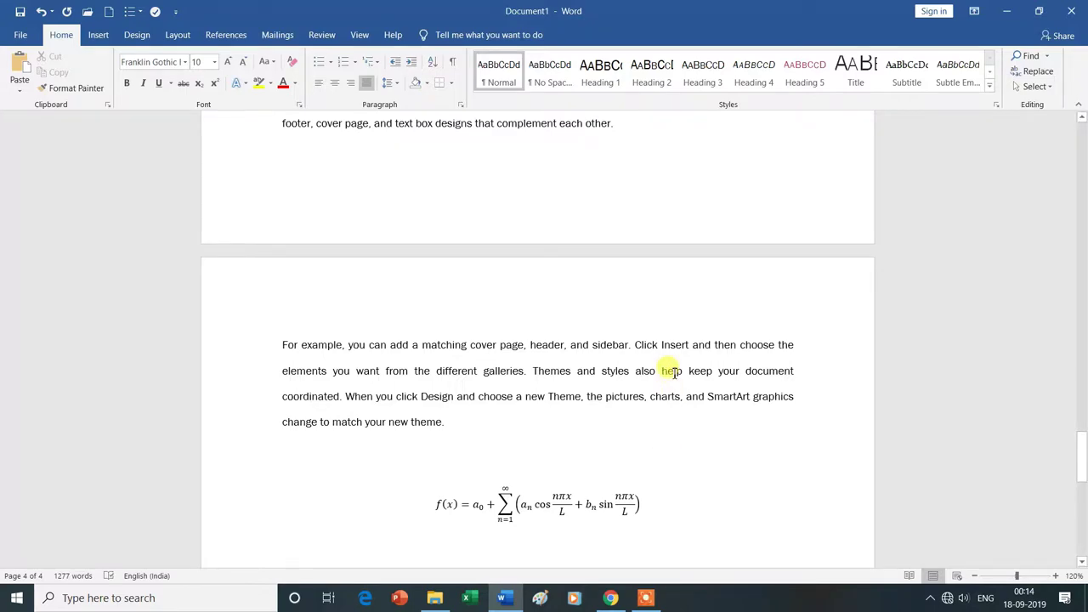
Step: Go back up and select the pink oval shape
scroll(605, 389, up, 4)
scroll(605, 389, up, 5)
scroll(605, 389, up, 4)
scroll(606, 390, up, 5)
scroll(606, 390, up, 5)
scroll(605, 390, up, 5)
scroll(605, 389, up, 5)
scroll(605, 389, up, 5)
scroll(605, 389, up, 5)
scroll(605, 390, up, 2)
click(466, 364)
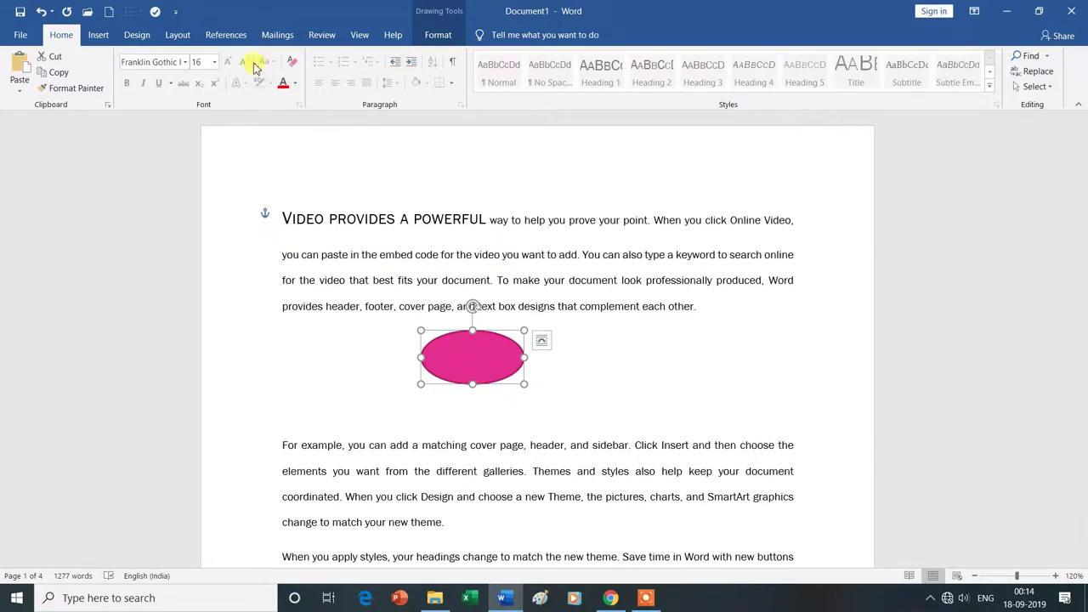
Step: Set the caption label to Figure for the oval, then reopen the Caption dialog
click(227, 34)
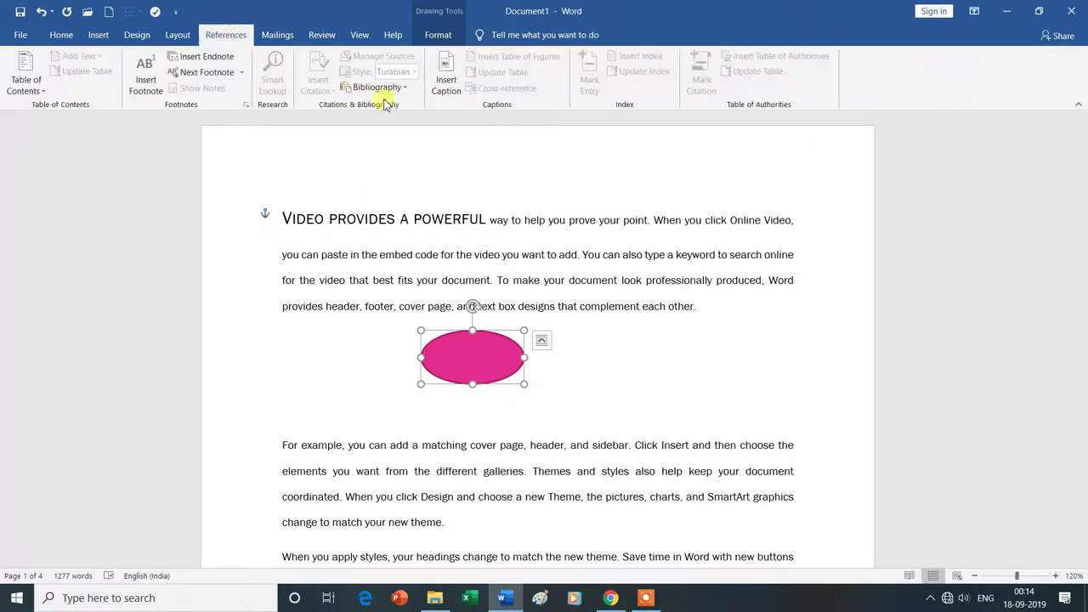
click(448, 83)
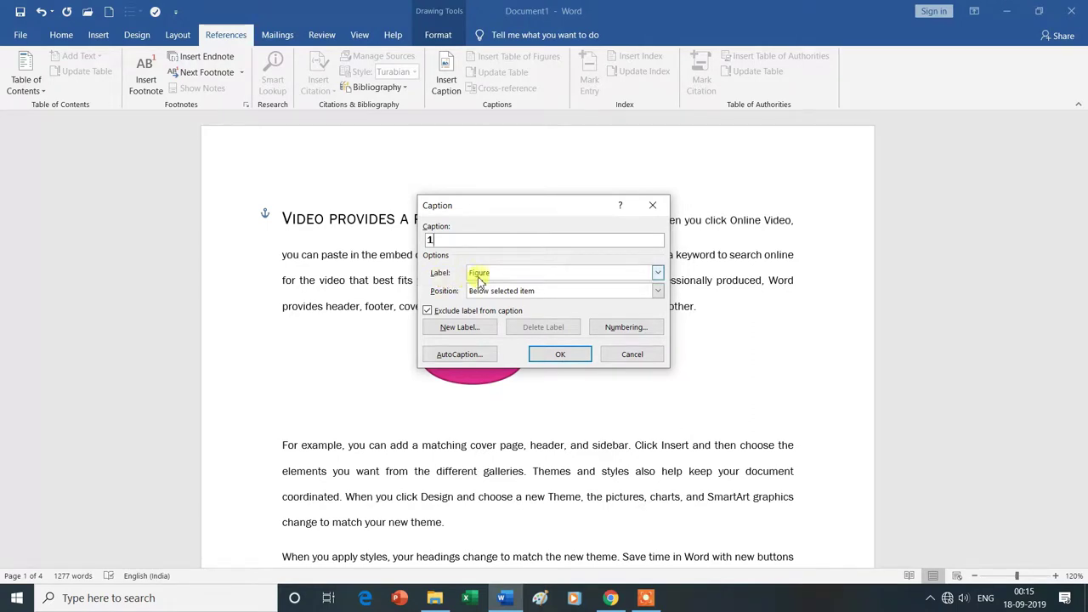
click(659, 274)
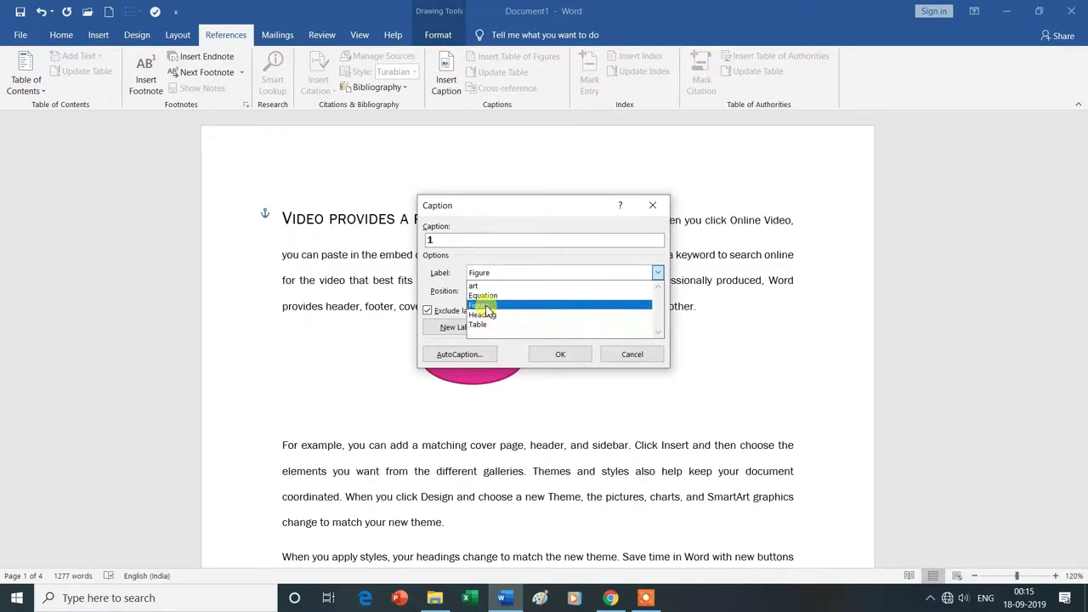
click(483, 306)
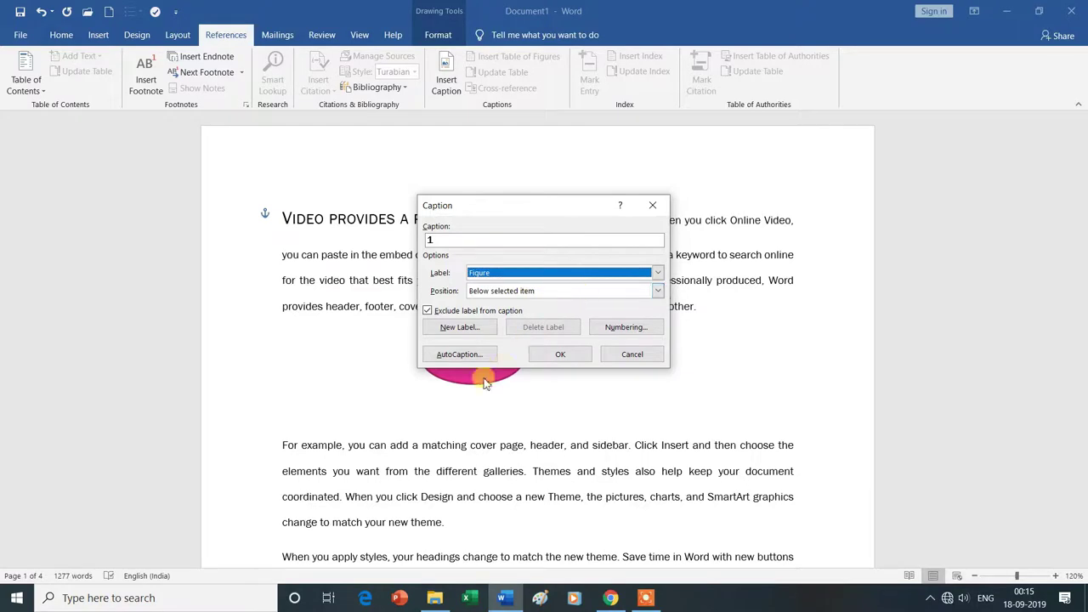
click(653, 205)
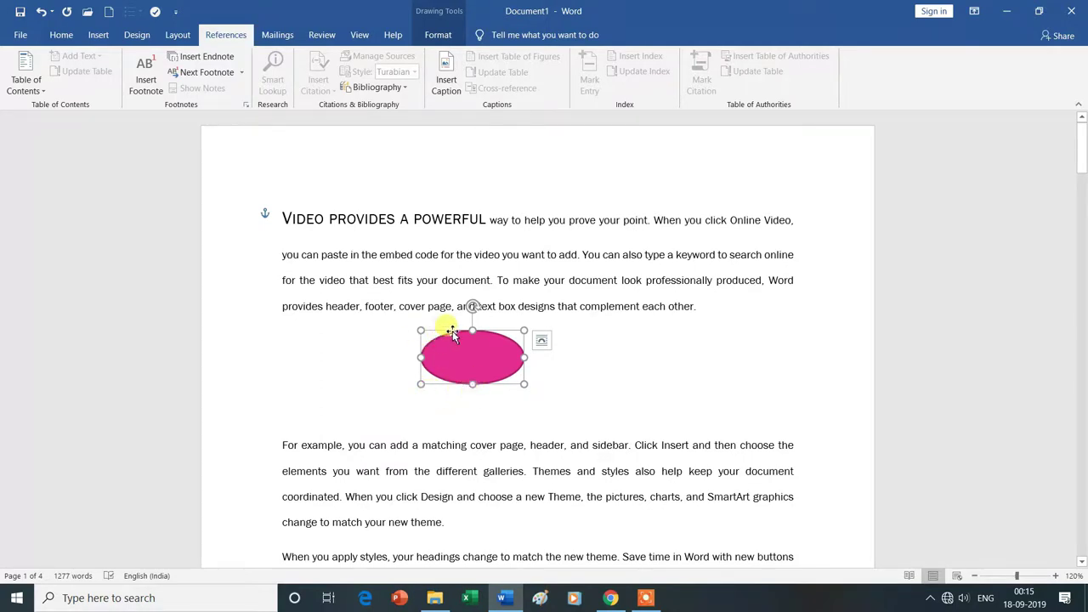
click(446, 78)
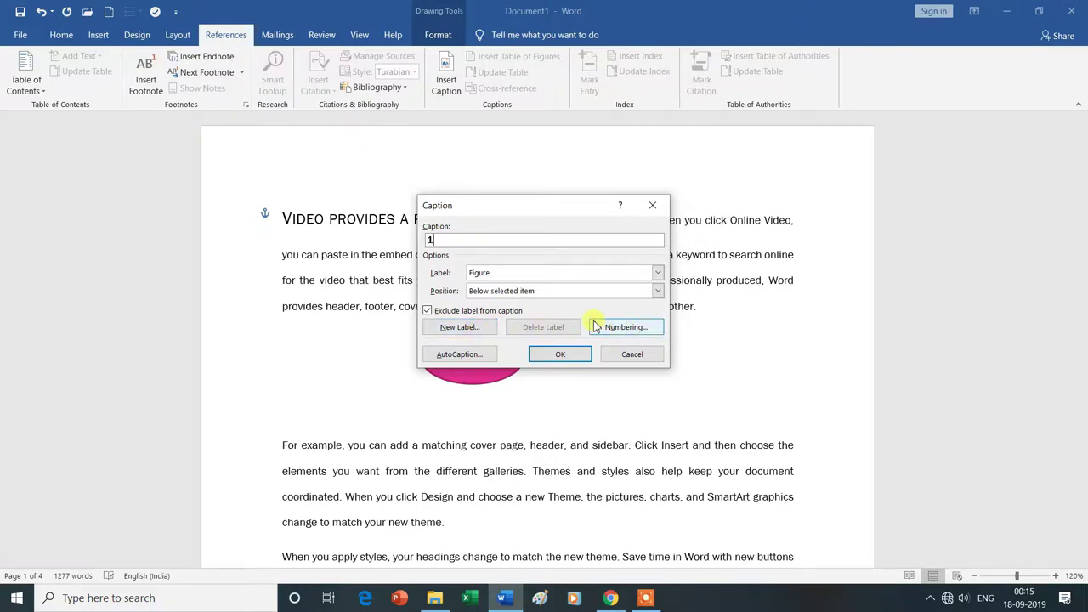
Step: Keep 1, 2, 3 numbering and add caption '1' beneath the pink oval
click(628, 330)
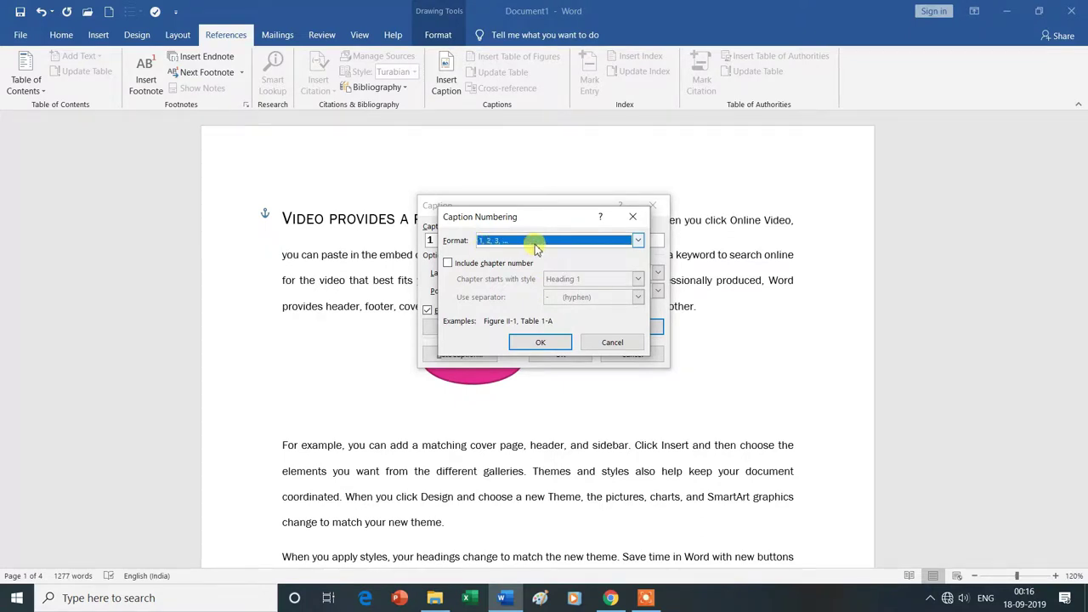
click(639, 242)
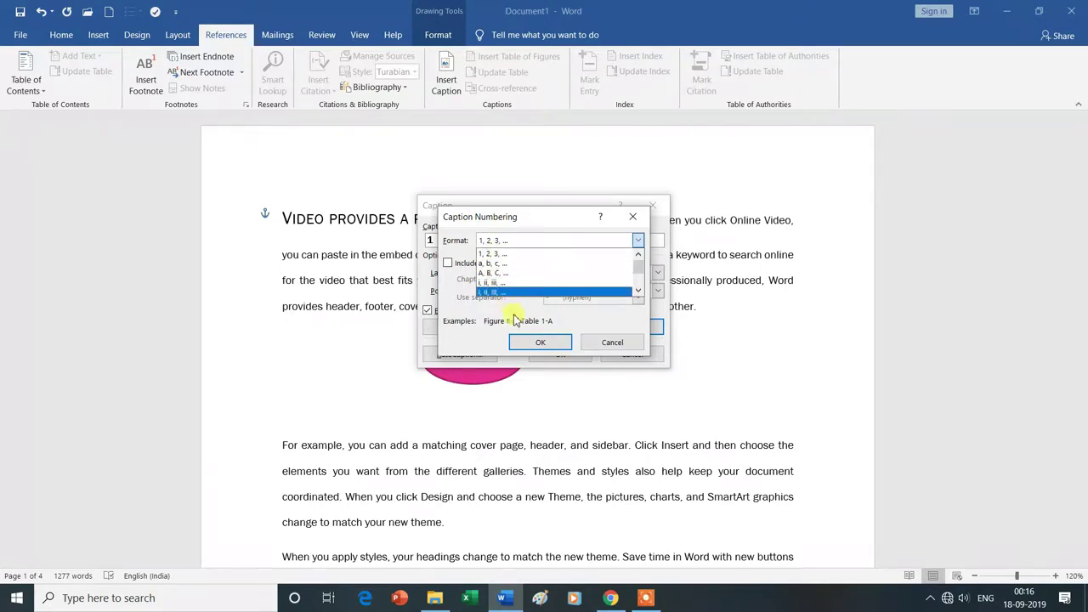
click(493, 254)
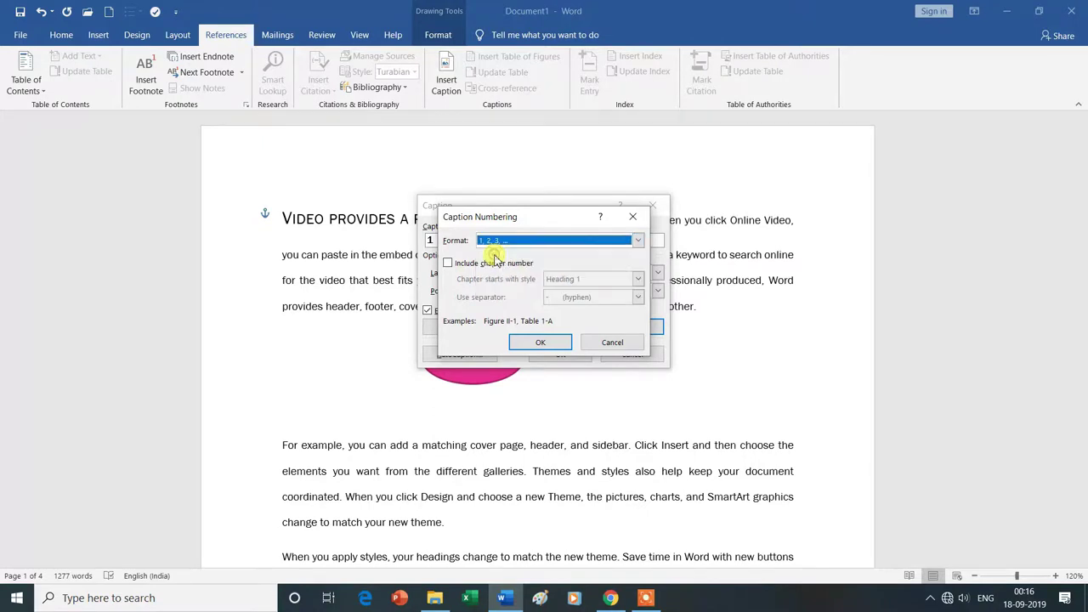
click(541, 345)
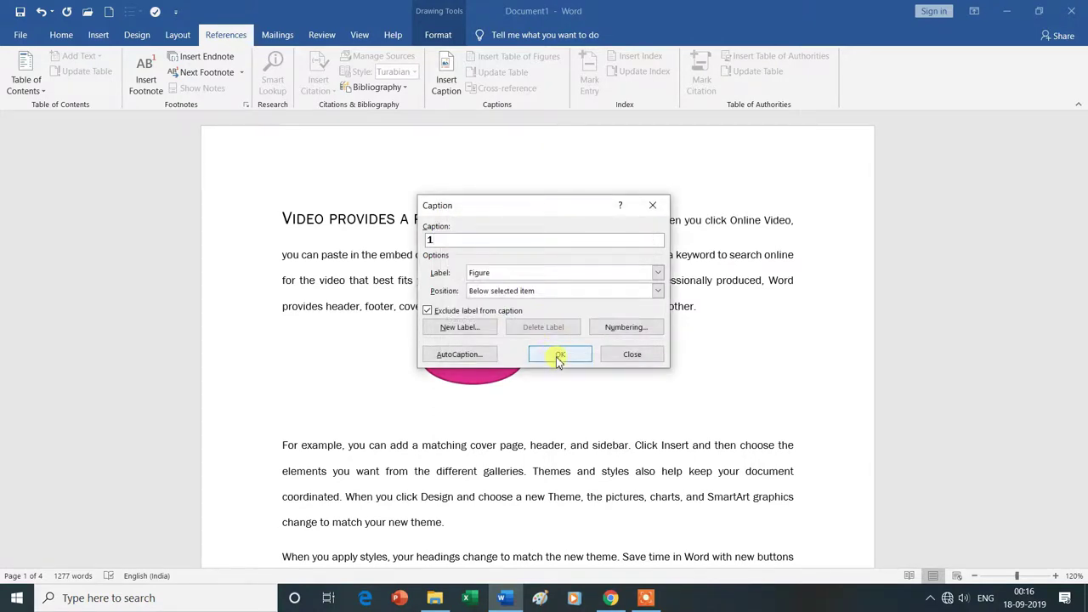
click(558, 357)
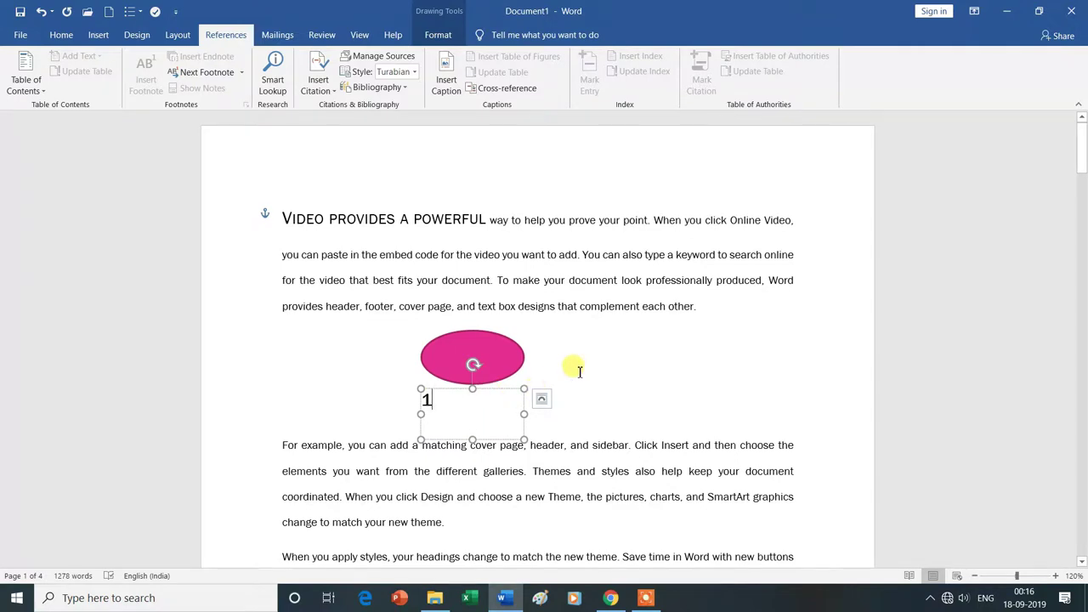
click(580, 372)
double_click(478, 400)
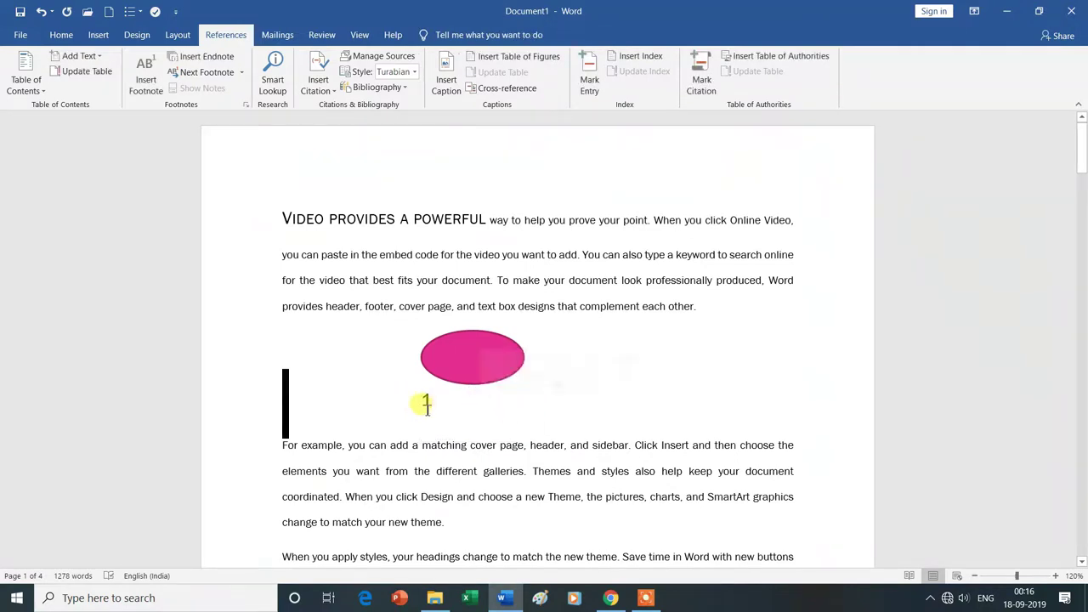
double_click(425, 402)
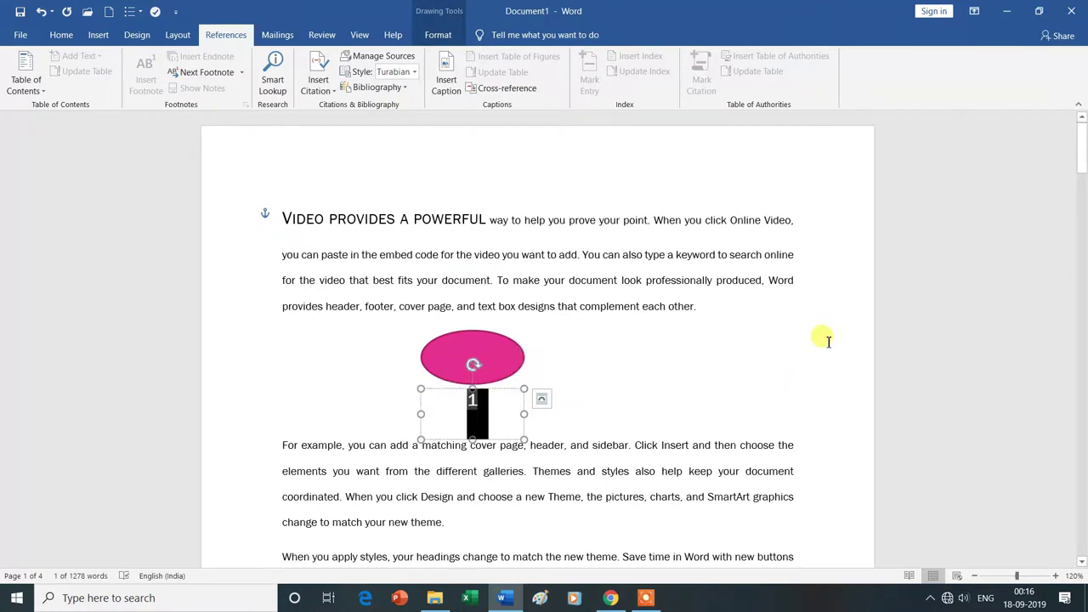
click(703, 360)
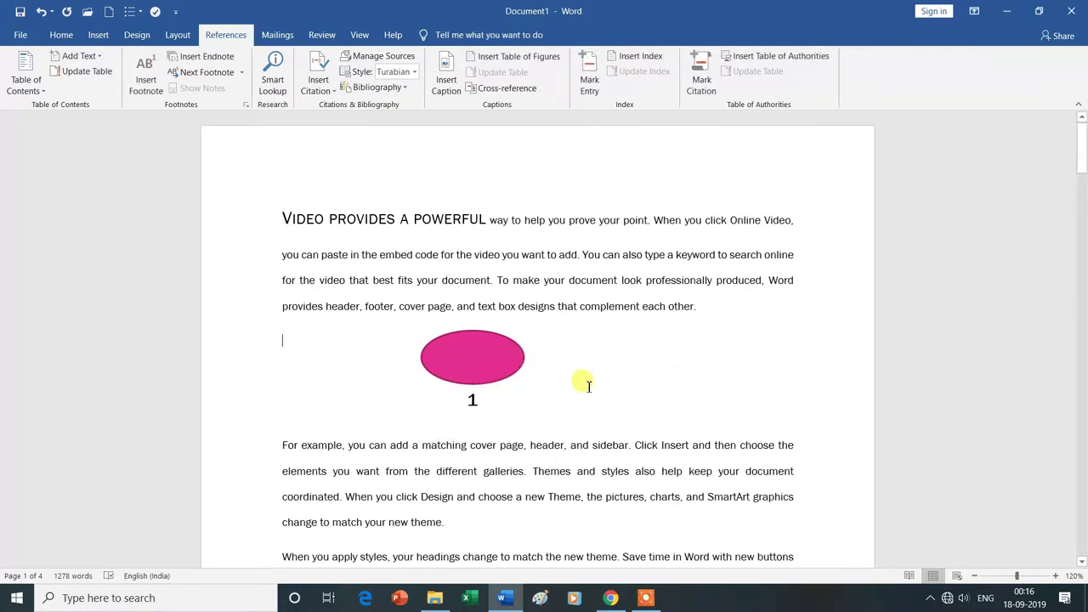
scroll(588, 387, down, 1)
Step: Insert caption 2 below the pink triangle
scroll(589, 387, down, 2)
scroll(589, 386, down, 1)
scroll(588, 387, down, 2)
scroll(588, 387, down, 2)
click(521, 364)
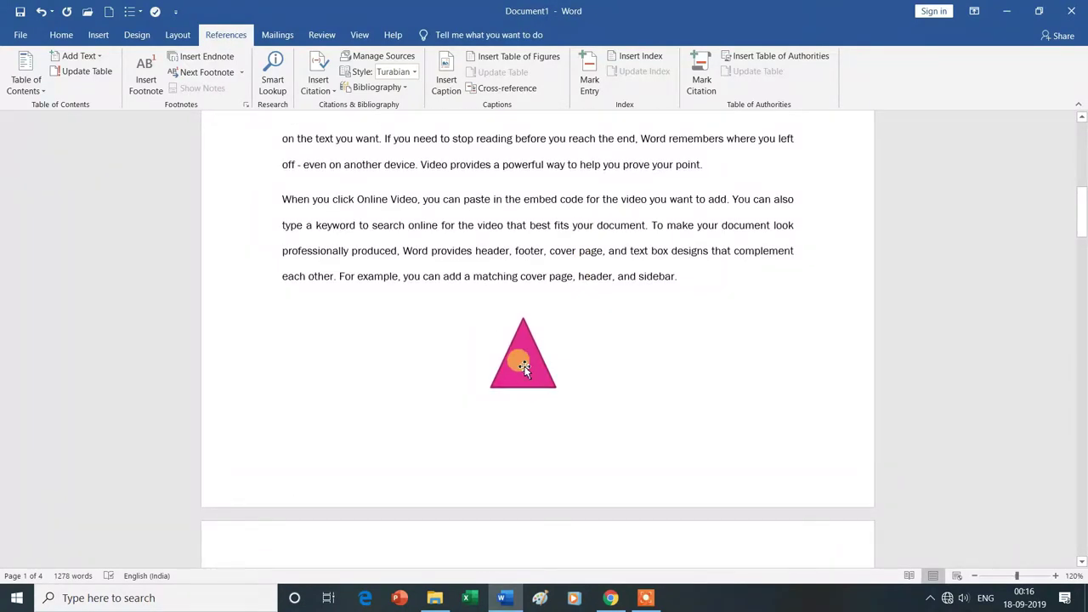
click(444, 81)
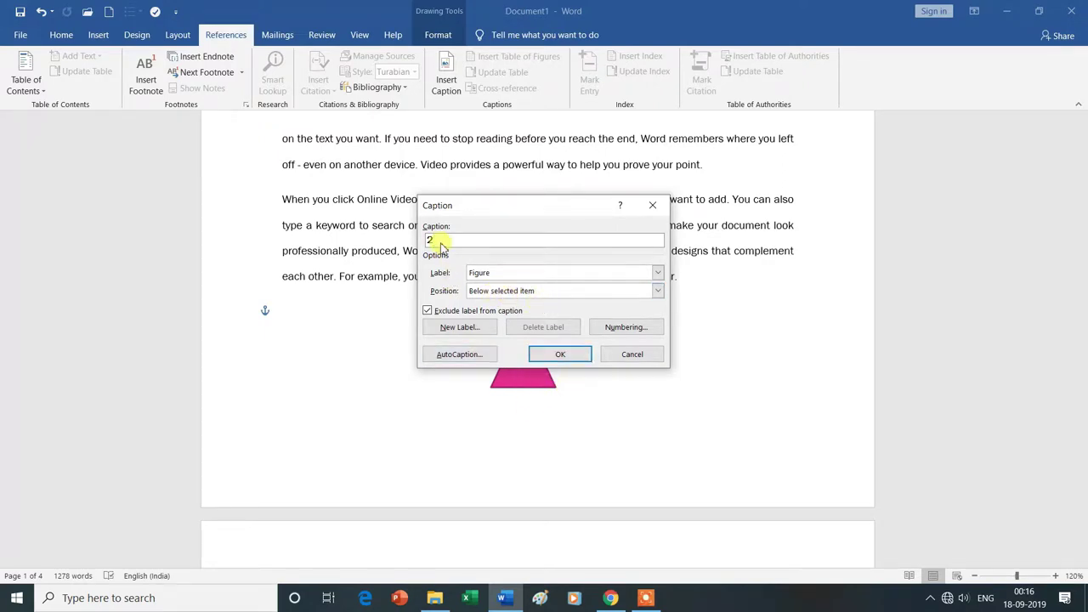
click(560, 358)
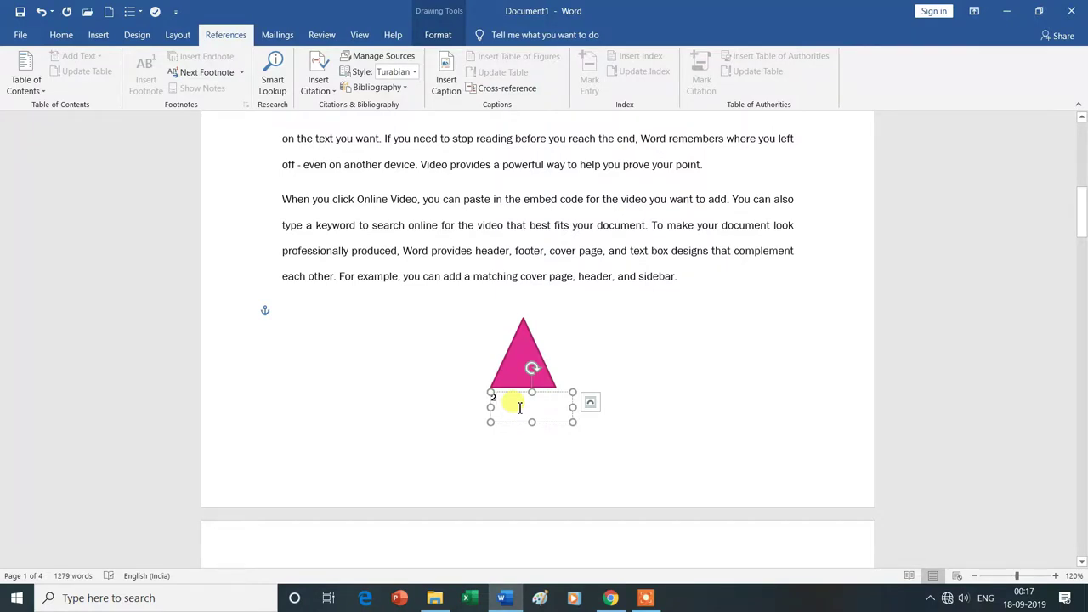
click(611, 382)
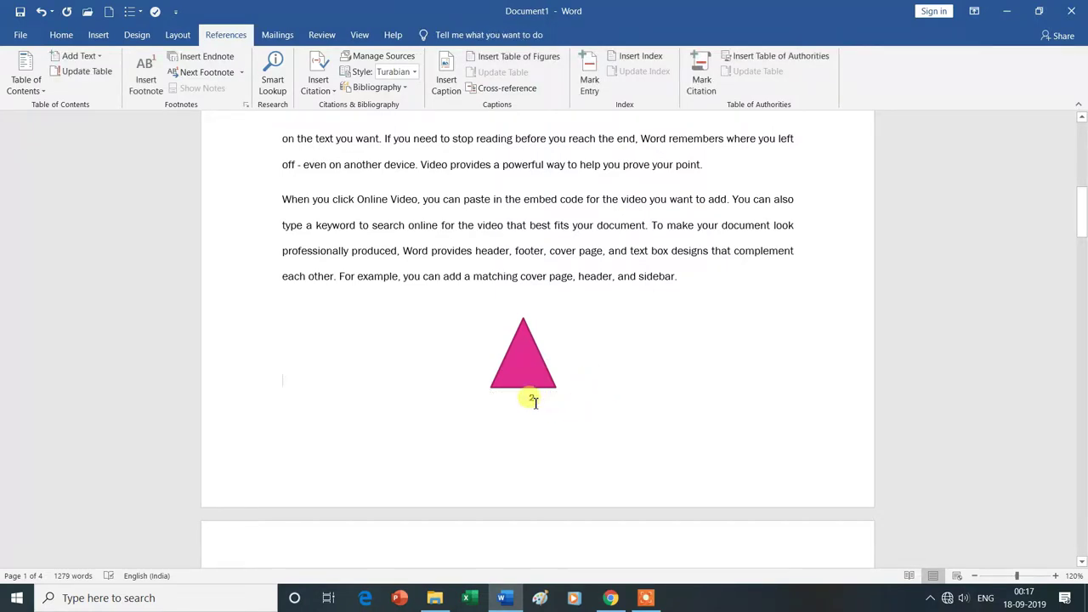
Step: Reshape the pink smiley face's mouth curve with its yellow adjustment handle
scroll(597, 431, down, 3)
scroll(597, 432, down, 3)
scroll(600, 433, down, 1)
scroll(595, 431, down, 2)
scroll(592, 428, down, 5)
click(521, 397)
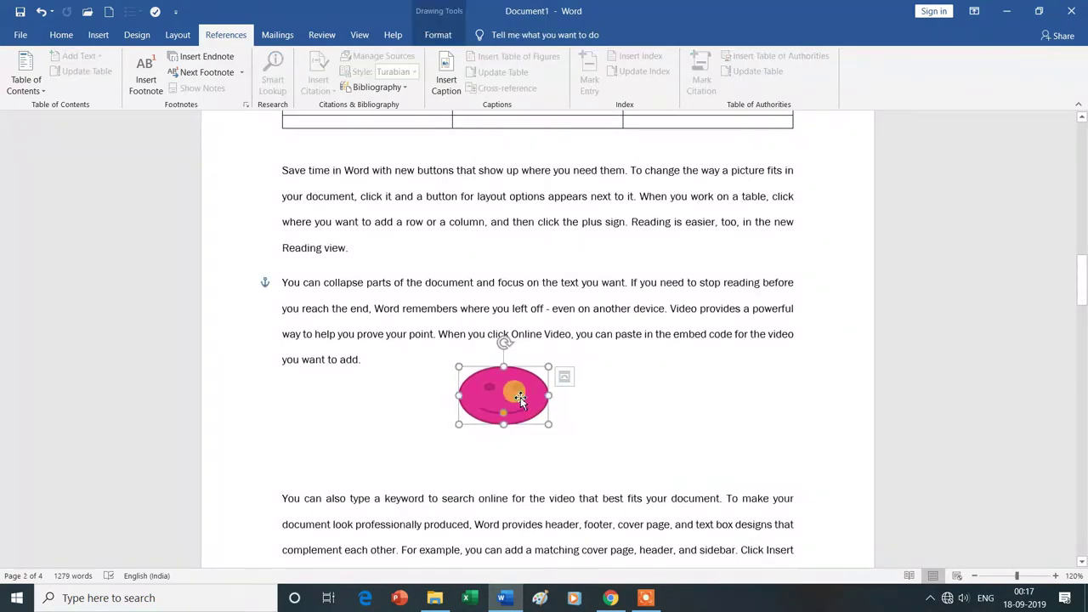
drag(504, 414, 513, 430)
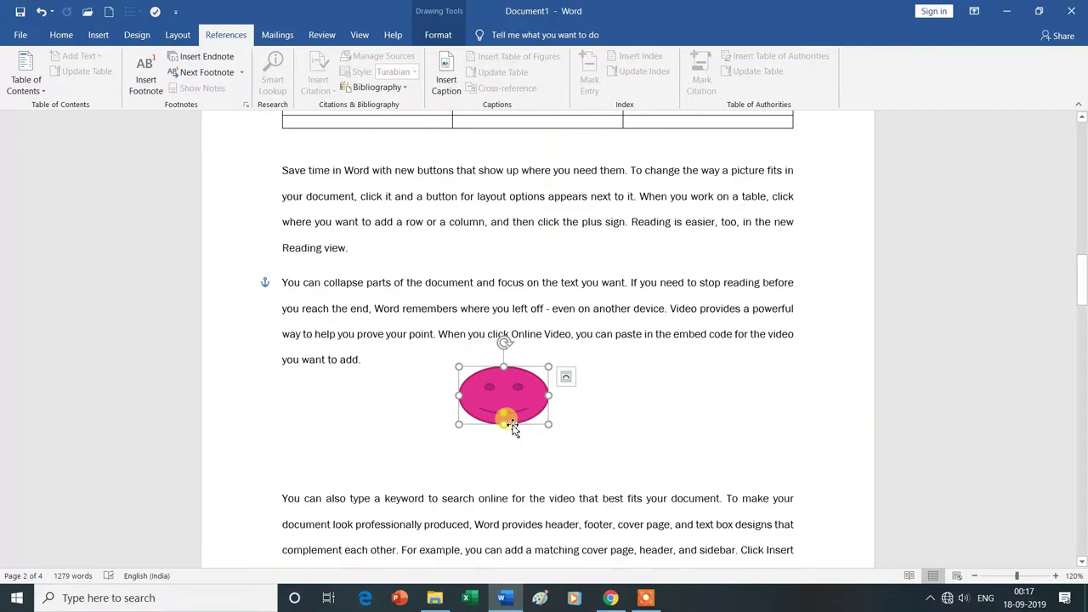
Step: Insert caption 3 for the smiley face with Position set to Above selected item
click(447, 84)
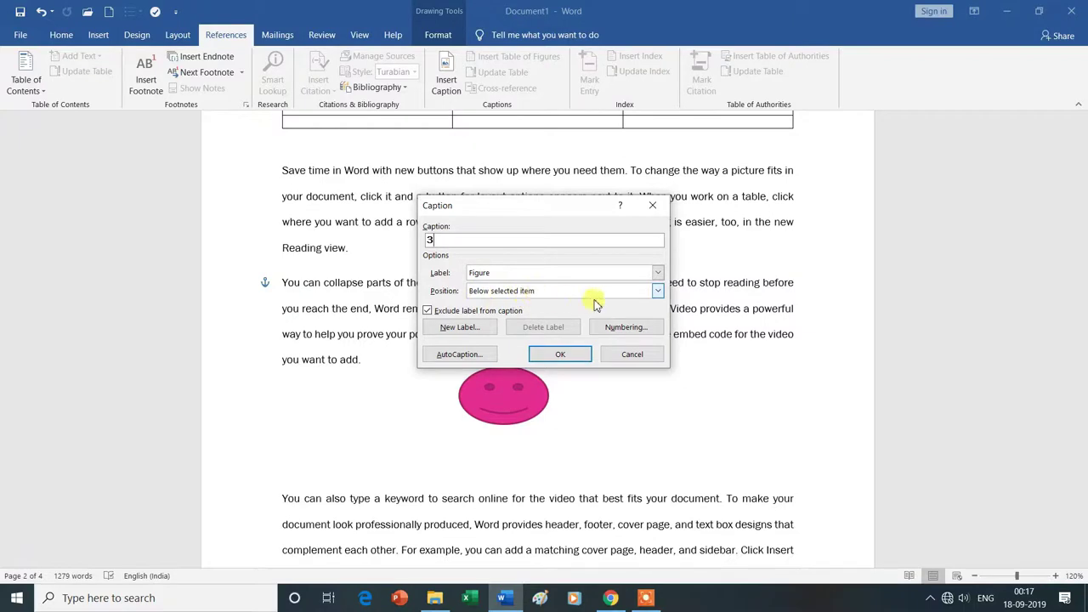
click(658, 290)
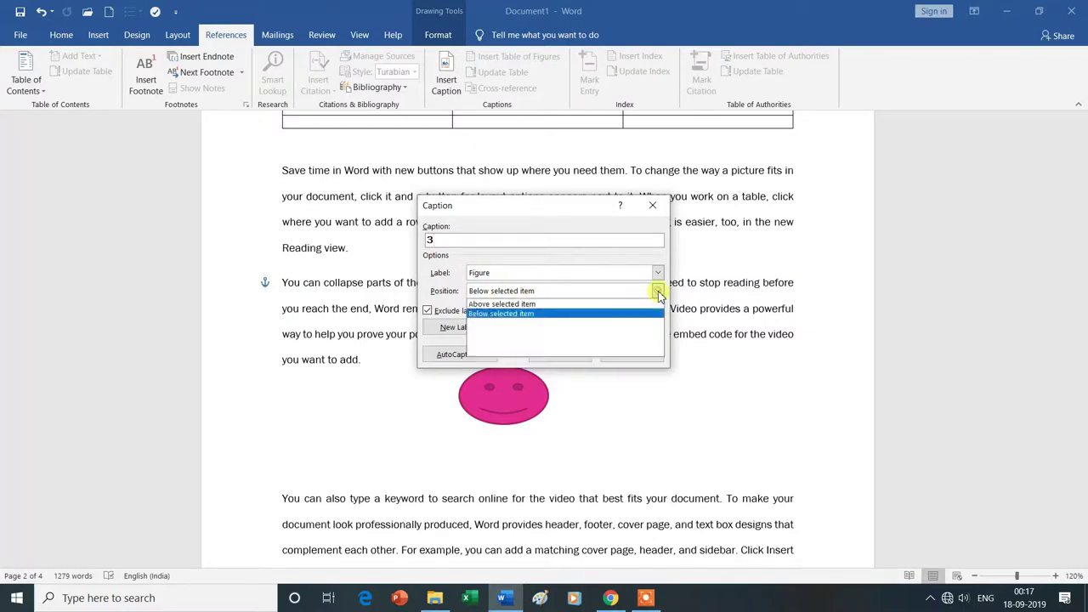
click(537, 308)
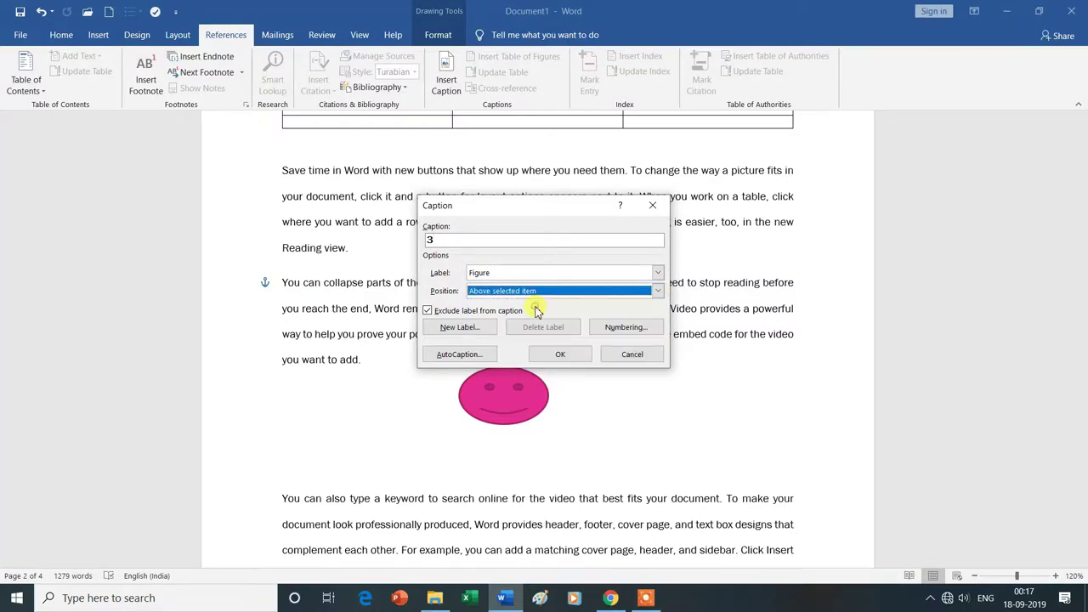
click(560, 356)
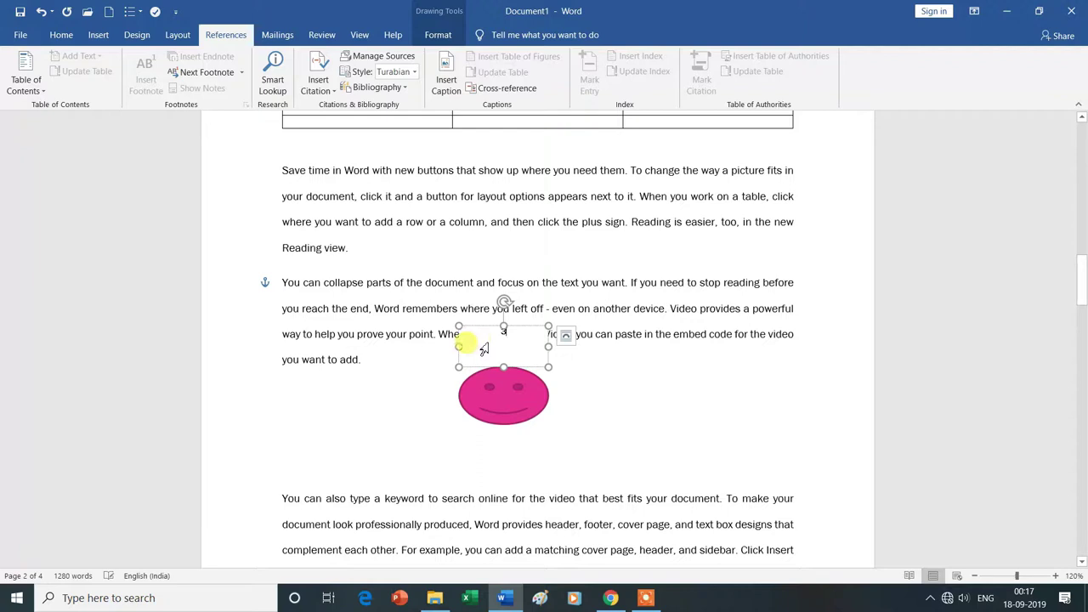
click(595, 379)
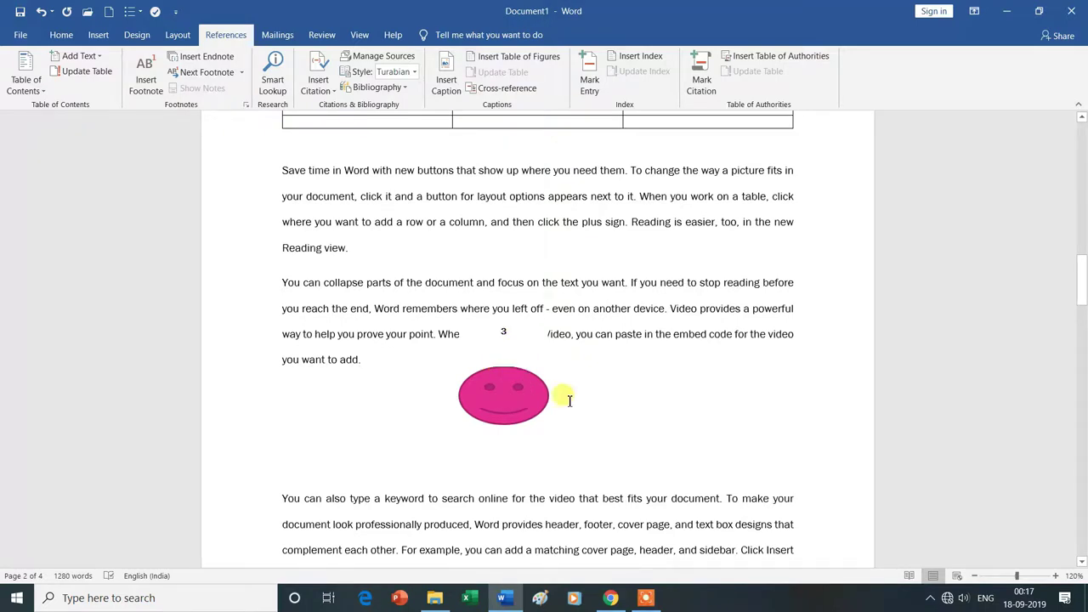
Step: Select the 'Video provides a powerful' heading and set the caption label to Heading
scroll(570, 401, down, 3)
scroll(570, 402, down, 3)
scroll(570, 402, down, 3)
scroll(570, 402, down, 2)
scroll(570, 401, down, 1)
scroll(568, 399, down, 2)
scroll(568, 400, down, 1)
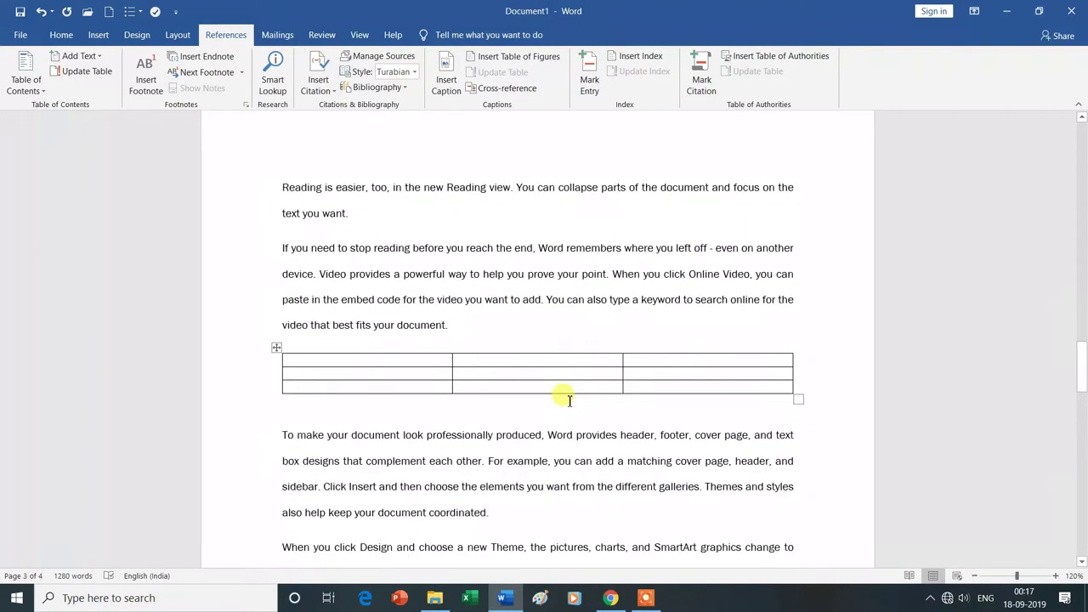
scroll(569, 401, up, 2)
scroll(570, 401, up, 2)
scroll(570, 402, up, 2)
scroll(570, 401, up, 3)
scroll(570, 402, up, 2)
scroll(569, 401, up, 3)
scroll(570, 401, up, 2)
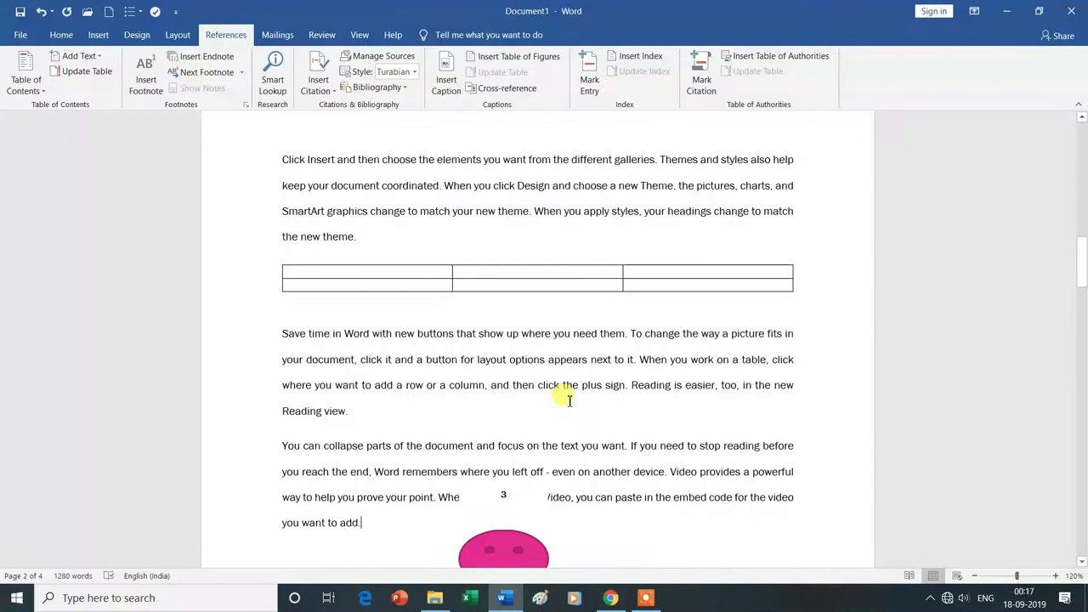
scroll(570, 402, up, 1)
scroll(569, 400, up, 2)
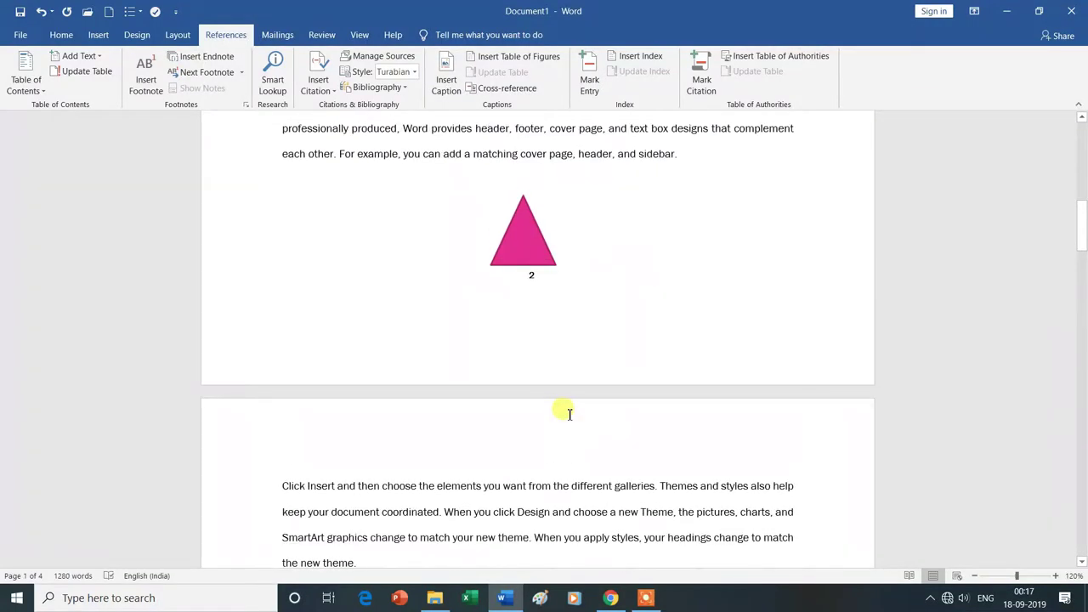
scroll(569, 408, up, 3)
scroll(570, 414, up, 2)
scroll(566, 412, up, 2)
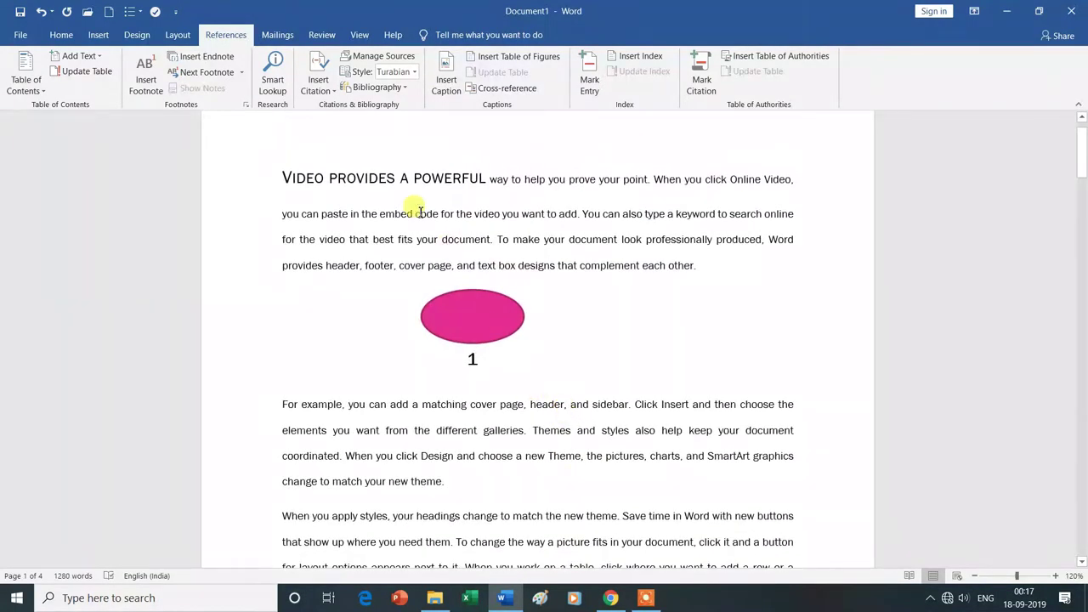
drag(276, 174, 448, 167)
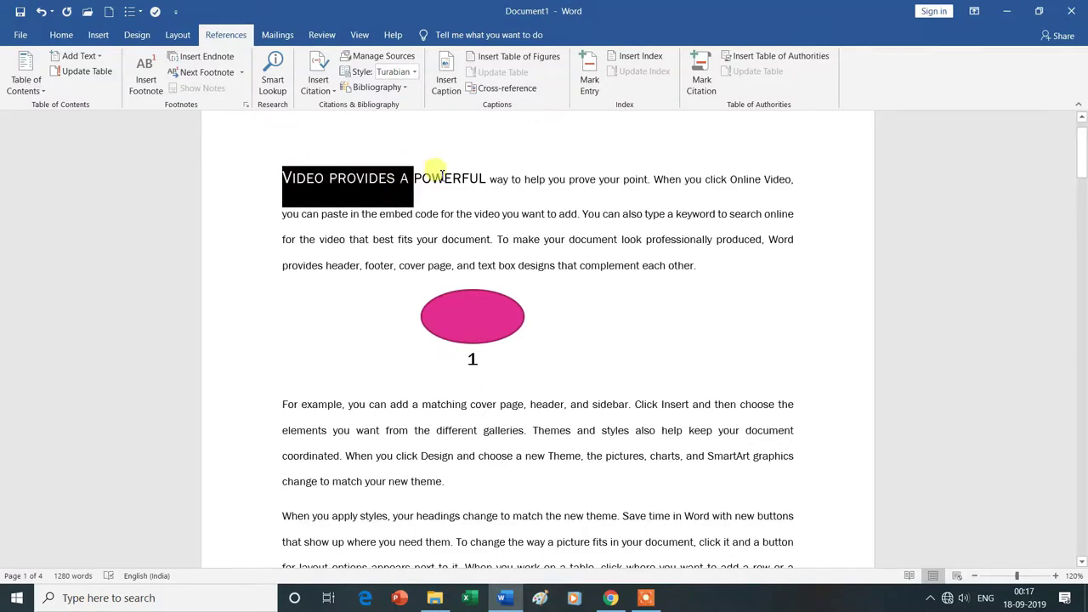
click(450, 83)
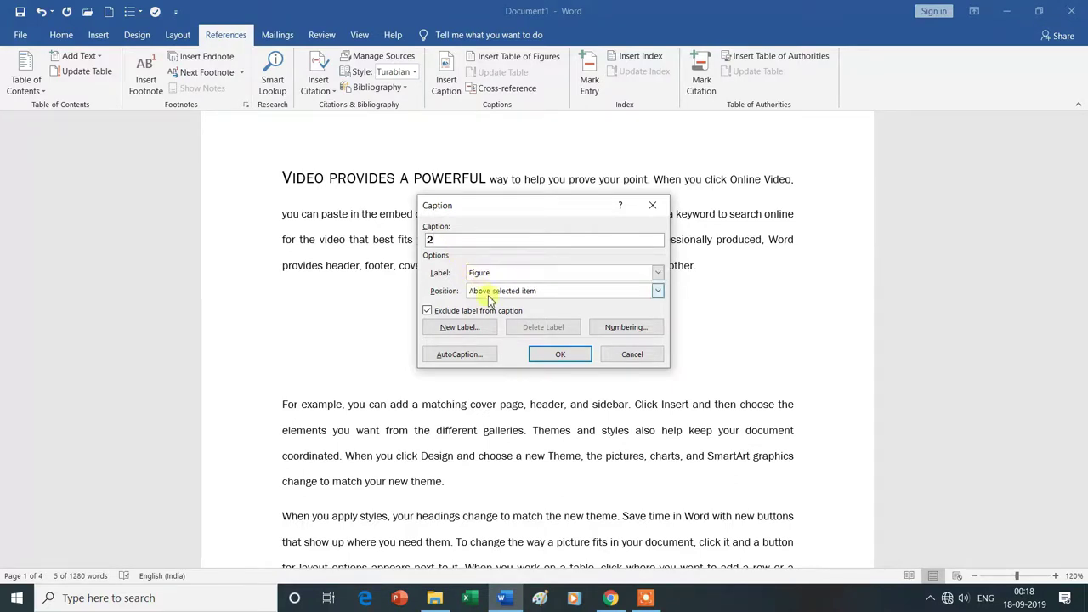
click(522, 273)
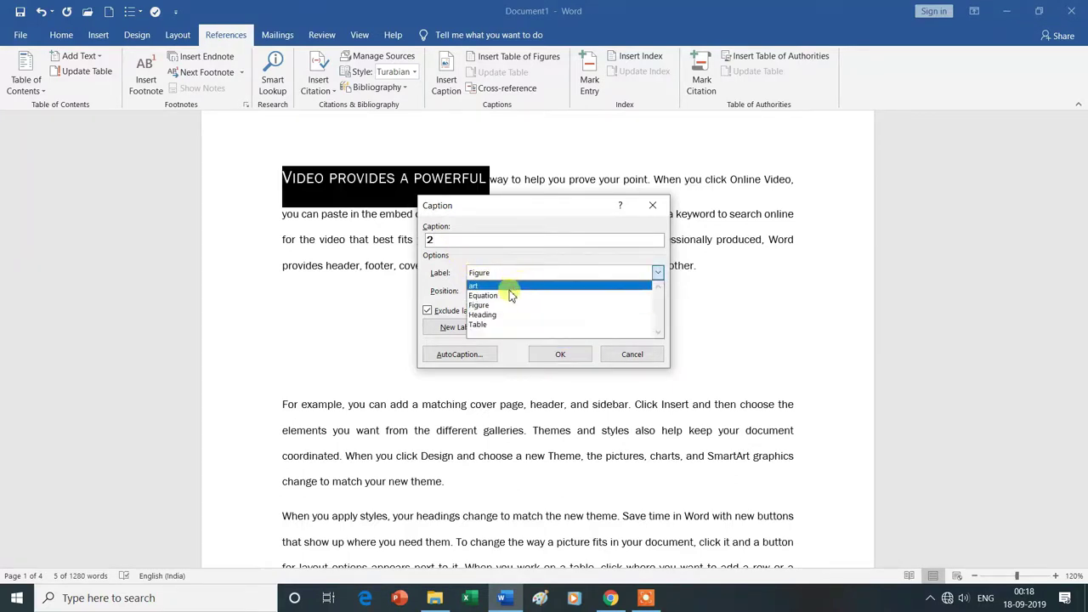
click(496, 315)
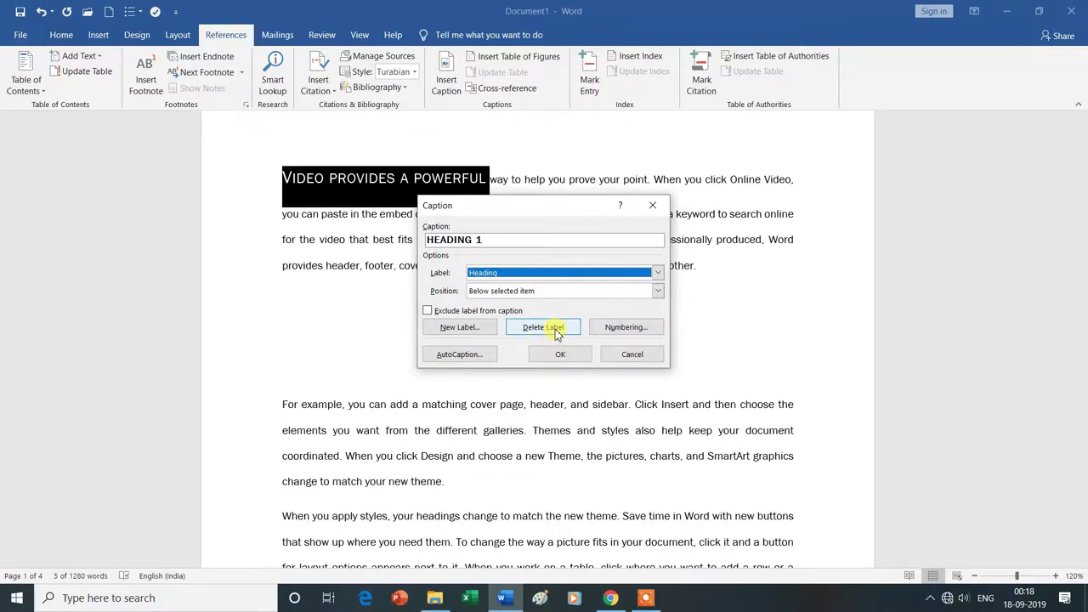
Step: Keep 1, 2, 3 numbering and insert the HEADING 1 caption below the heading
click(623, 328)
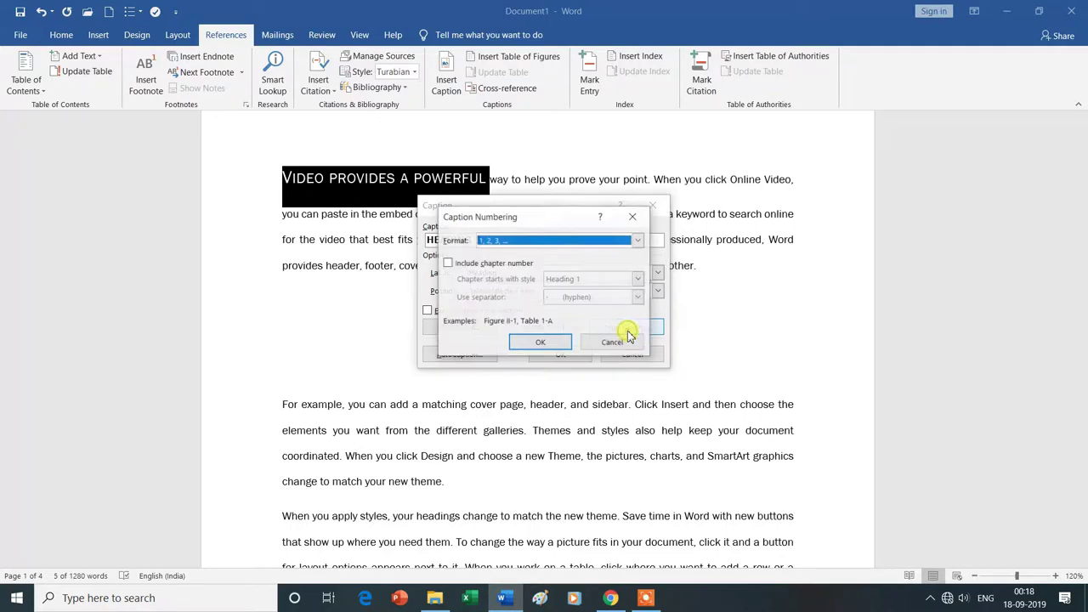
click(634, 241)
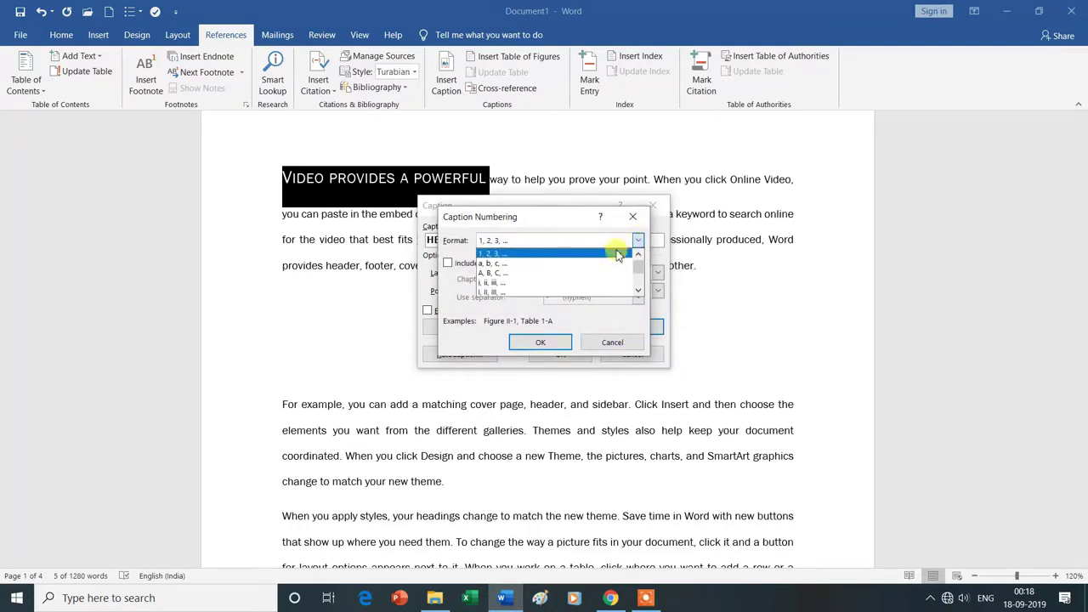
click(500, 255)
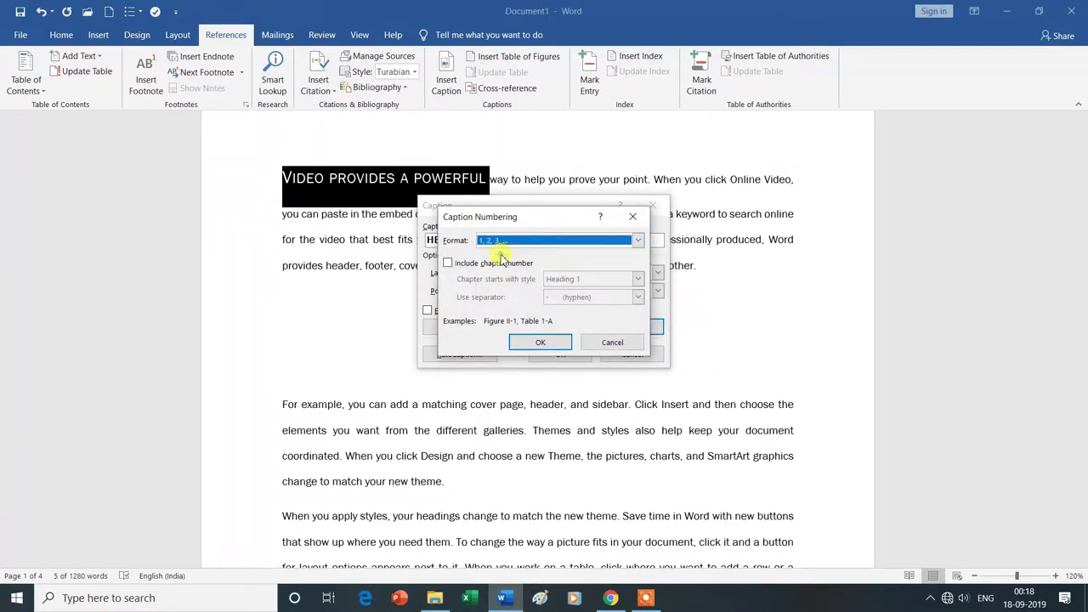
click(545, 344)
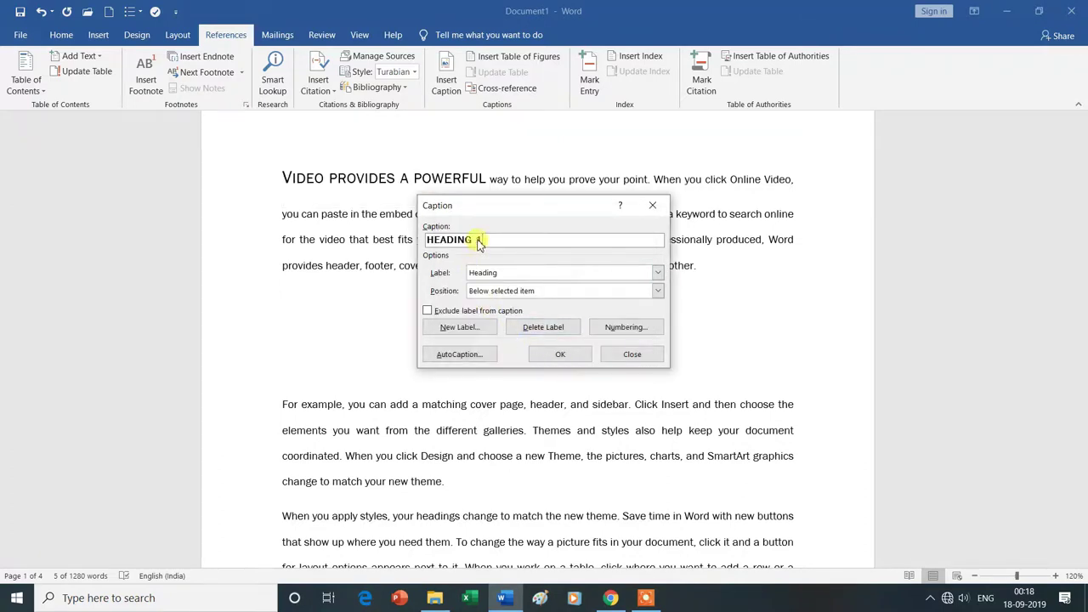
click(560, 358)
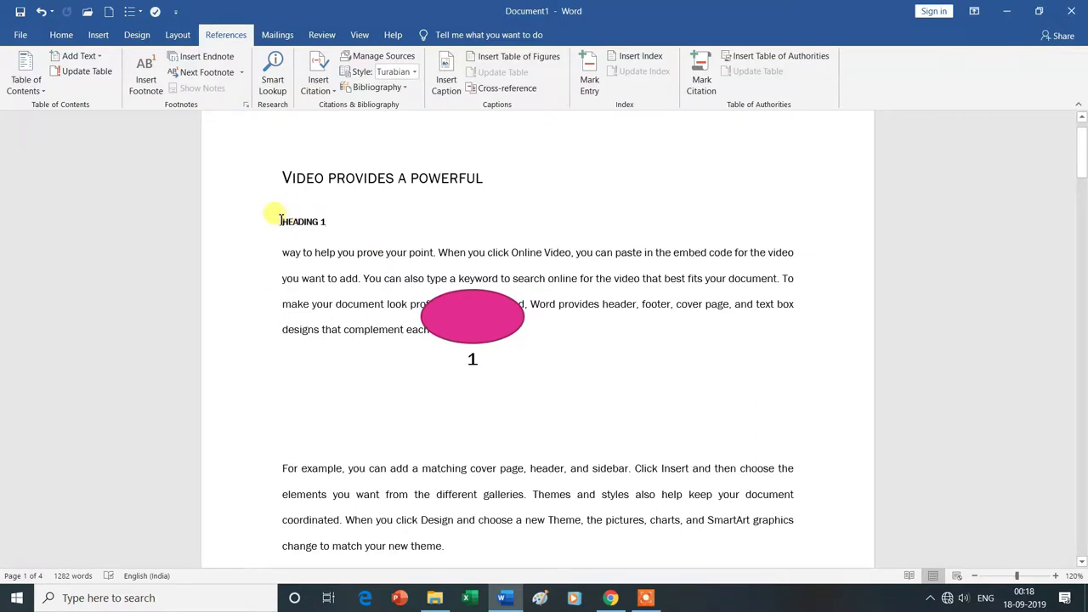
Step: Centre the HEADING 1 caption with Ctrl+E
mouse_move(319, 212)
mouse_down()
mouse_move(341, 214)
mouse_move(255, 221)
mouse_move(331, 222)
mouse_up()
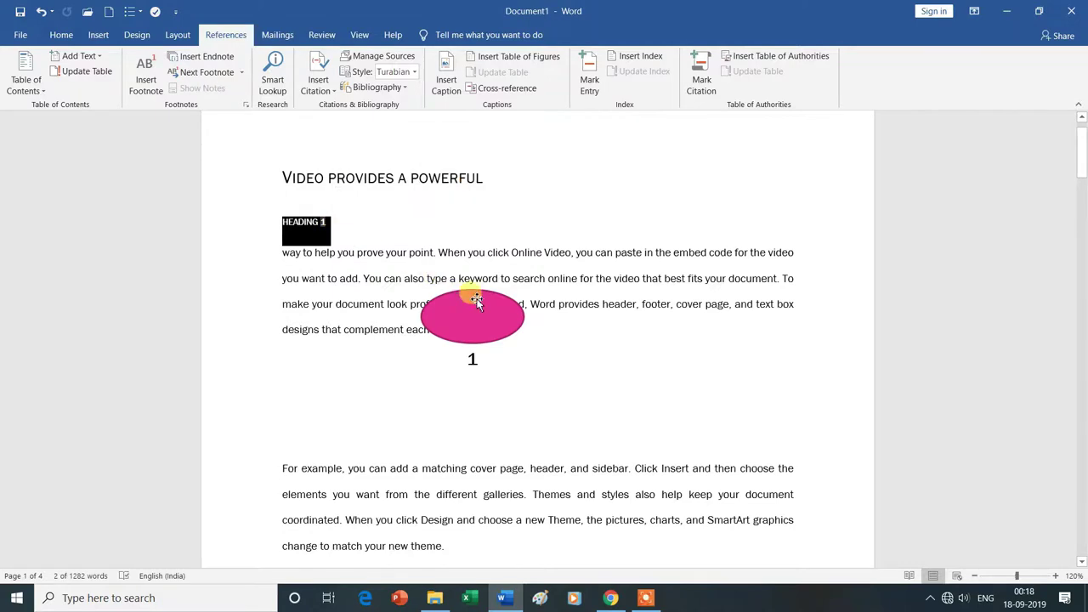
key(ctrl+e)
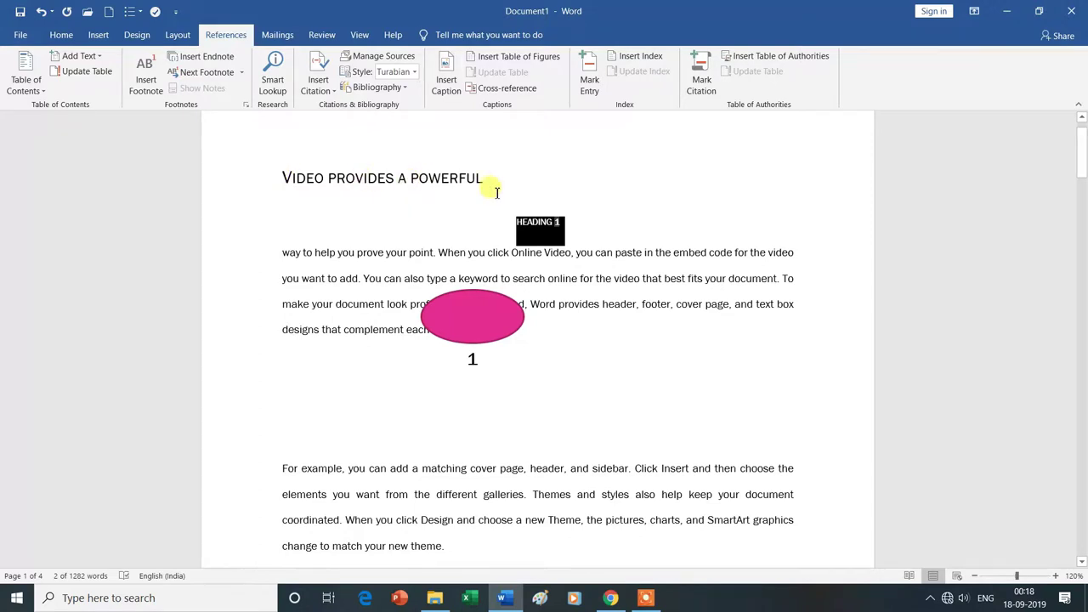
scroll(553, 255, down, 3)
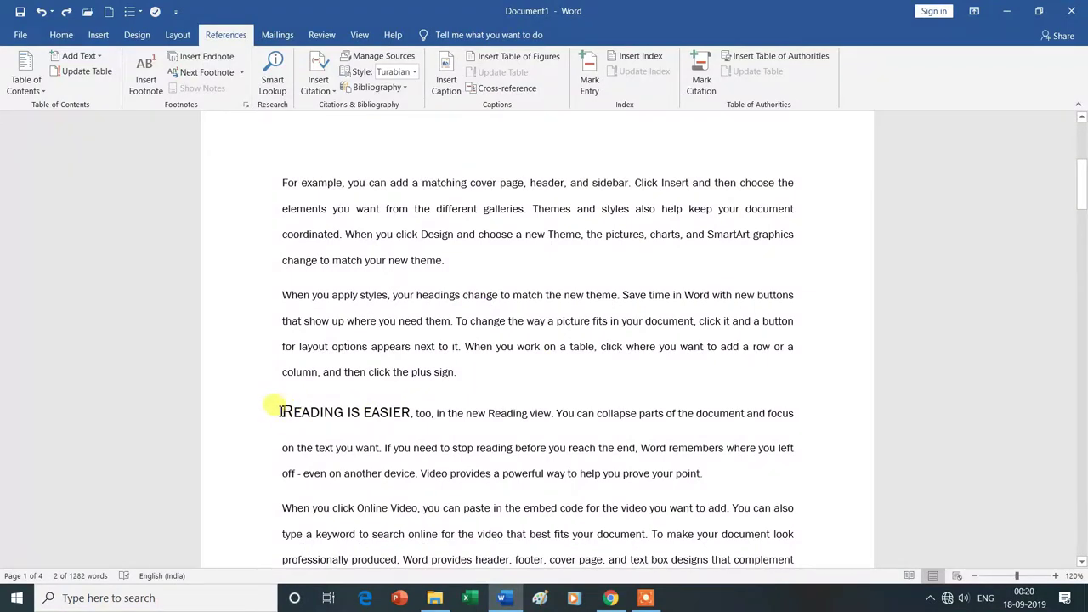
Step: Select 'Reading is easier' and insert the HEADING 2 caption beneath it
drag(281, 412, 379, 421)
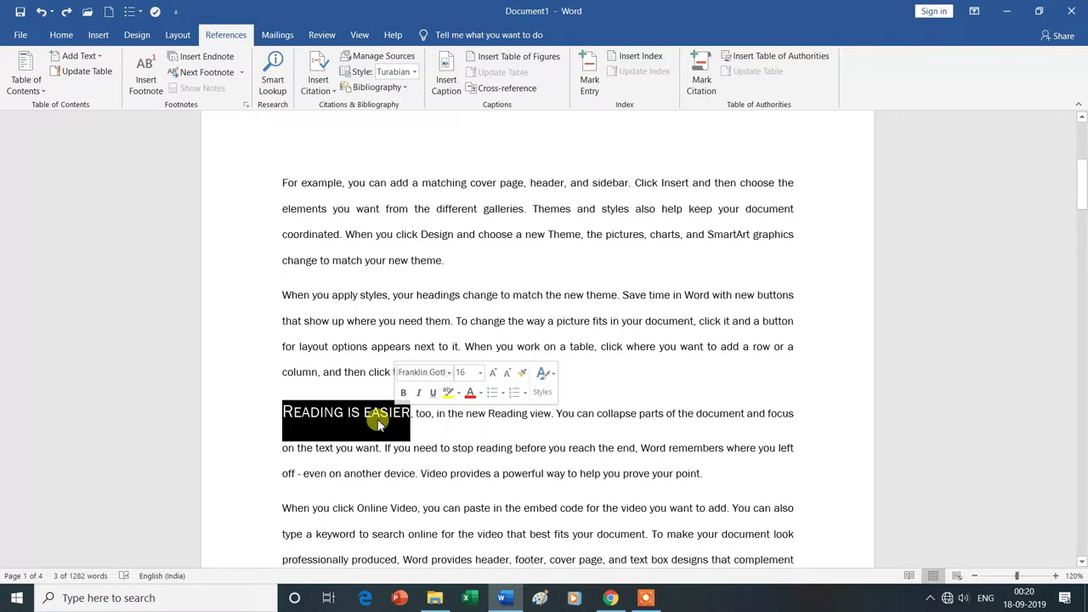
click(446, 72)
click(558, 359)
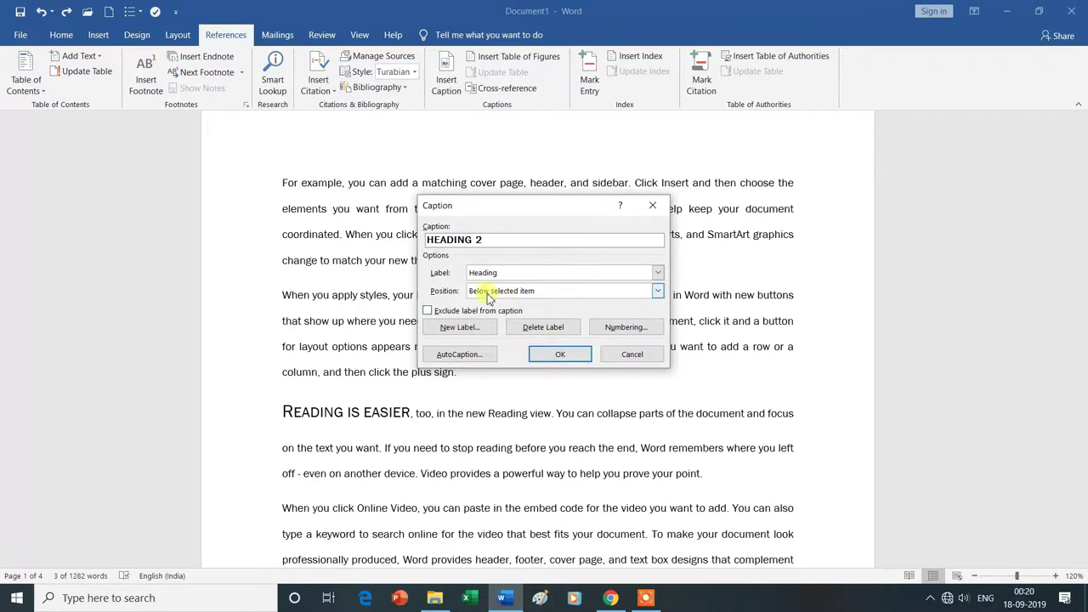
click(561, 354)
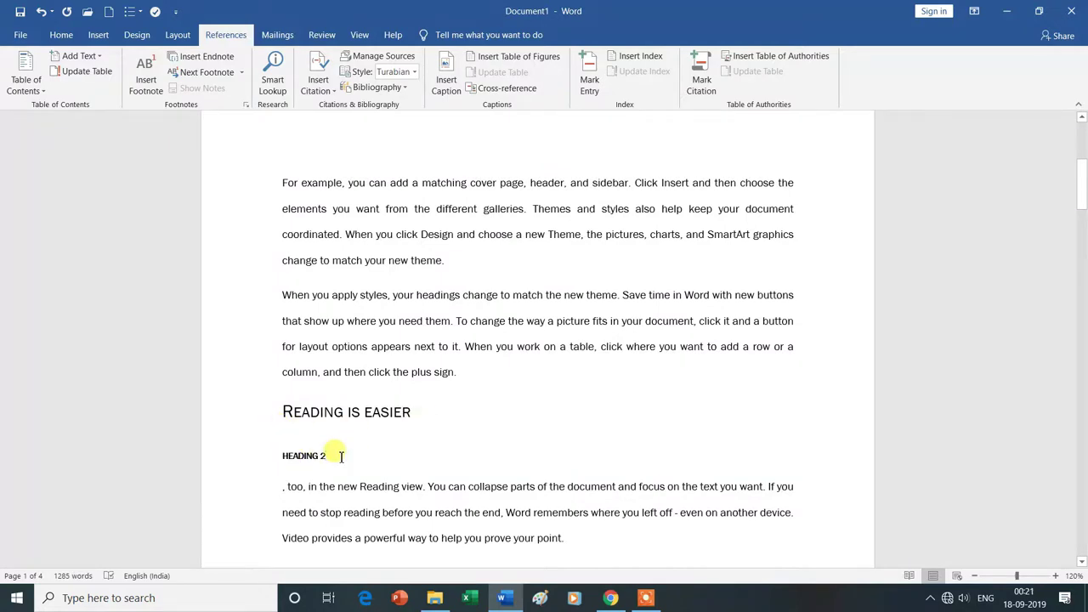
Step: Select the 'Themes and styles' heading and keep Heading as the caption label
scroll(353, 455, down, 2)
scroll(353, 454, down, 3)
scroll(353, 455, down, 2)
scroll(353, 455, down, 1)
scroll(353, 455, down, 2)
scroll(353, 455, down, 1)
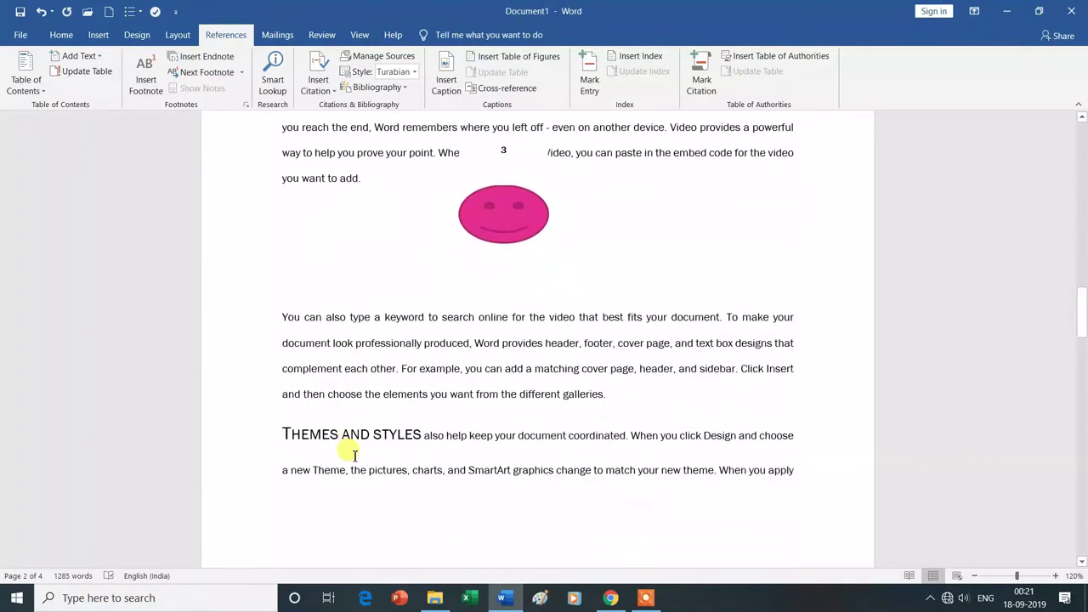
drag(283, 431, 423, 435)
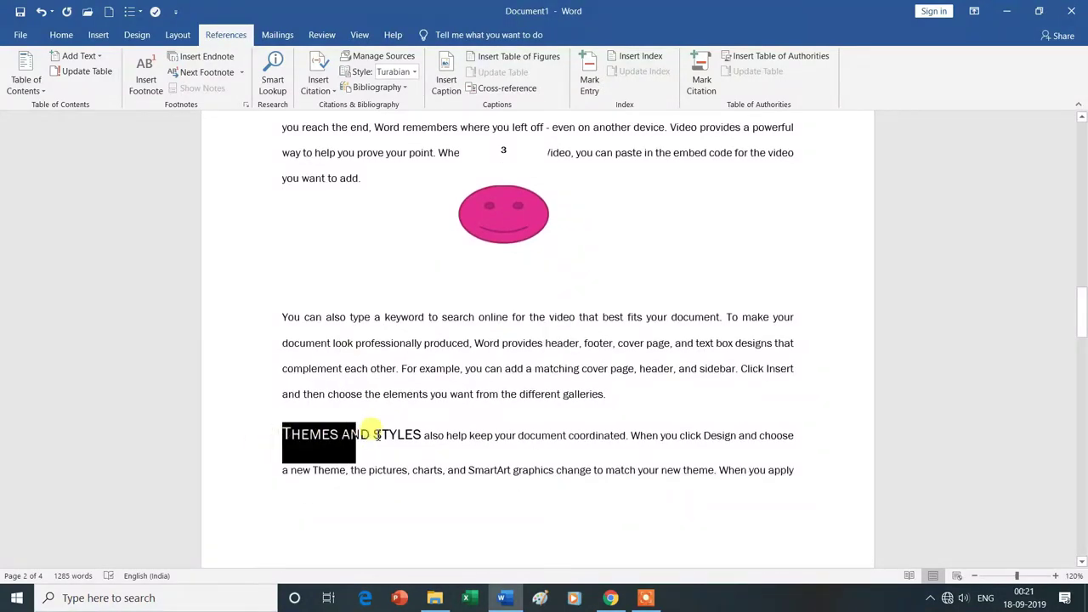
click(447, 85)
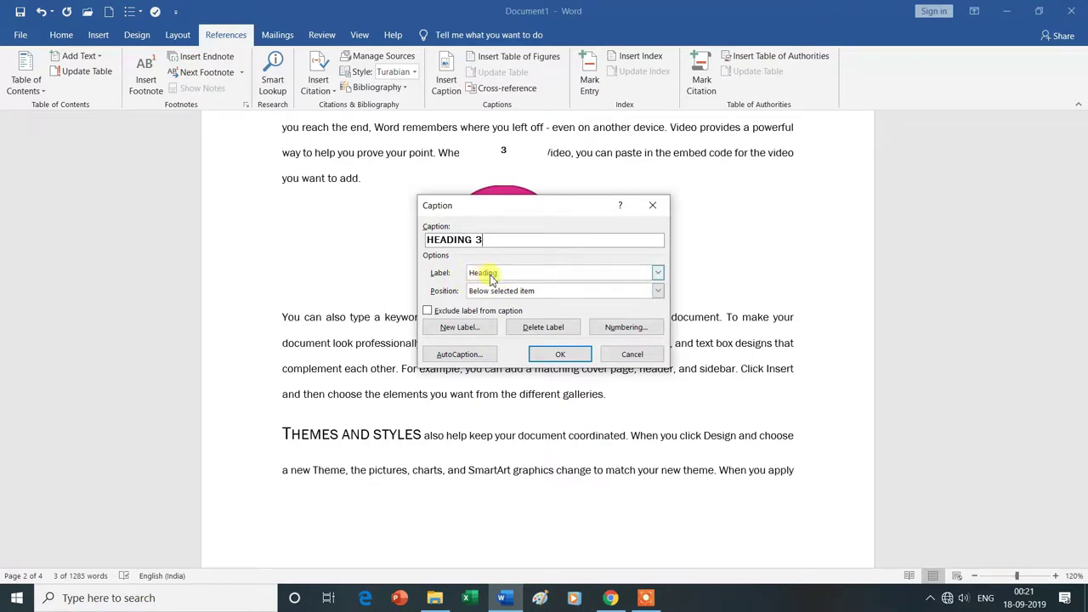
click(656, 273)
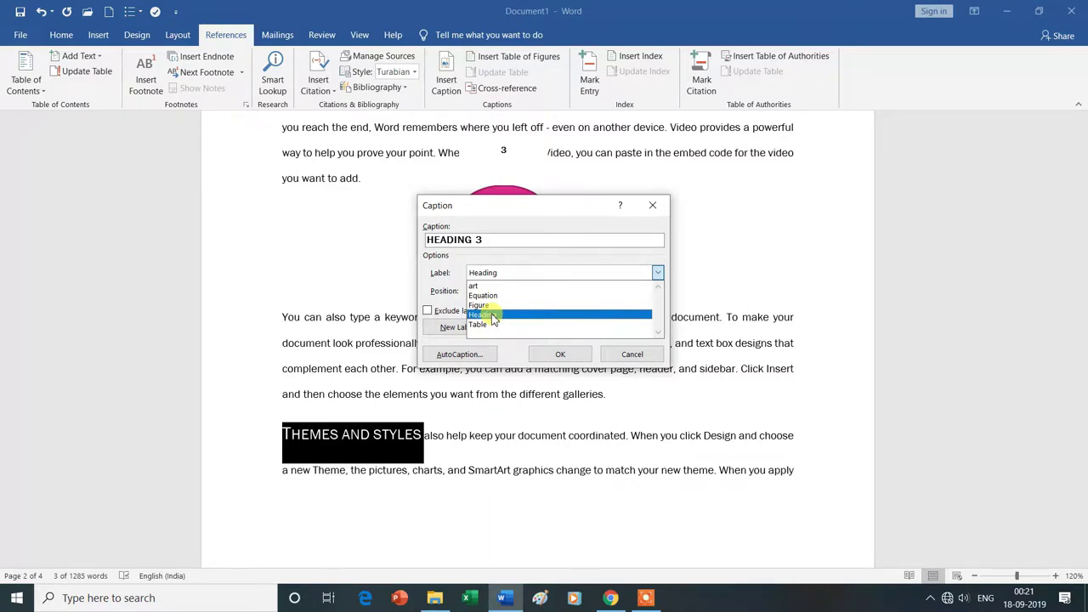
click(492, 316)
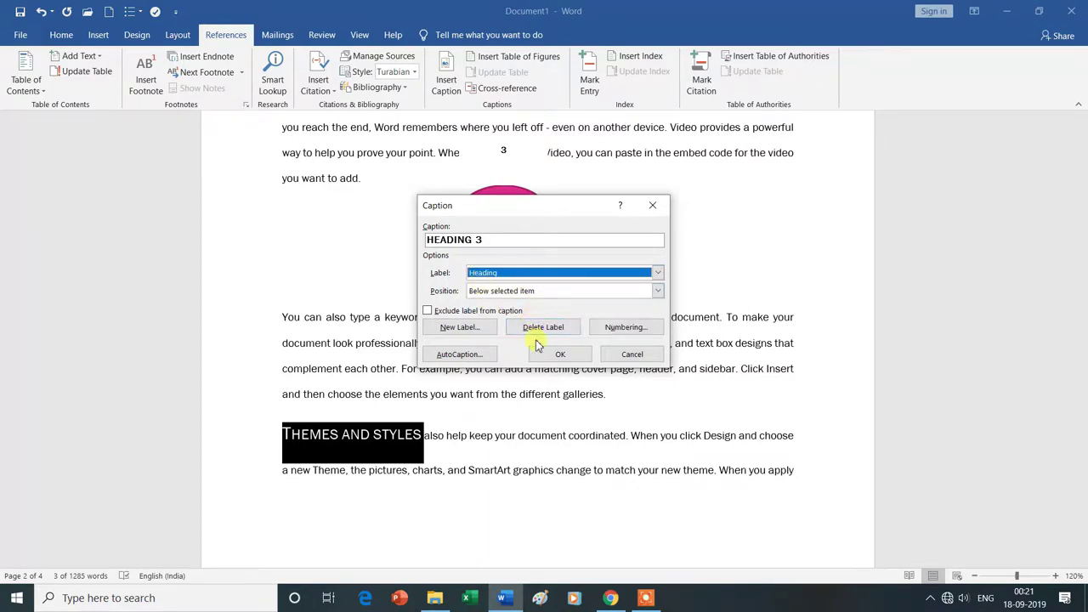
Step: Keep 1, 2, 3 numbering and insert the HEADING 3 caption below the heading
click(638, 330)
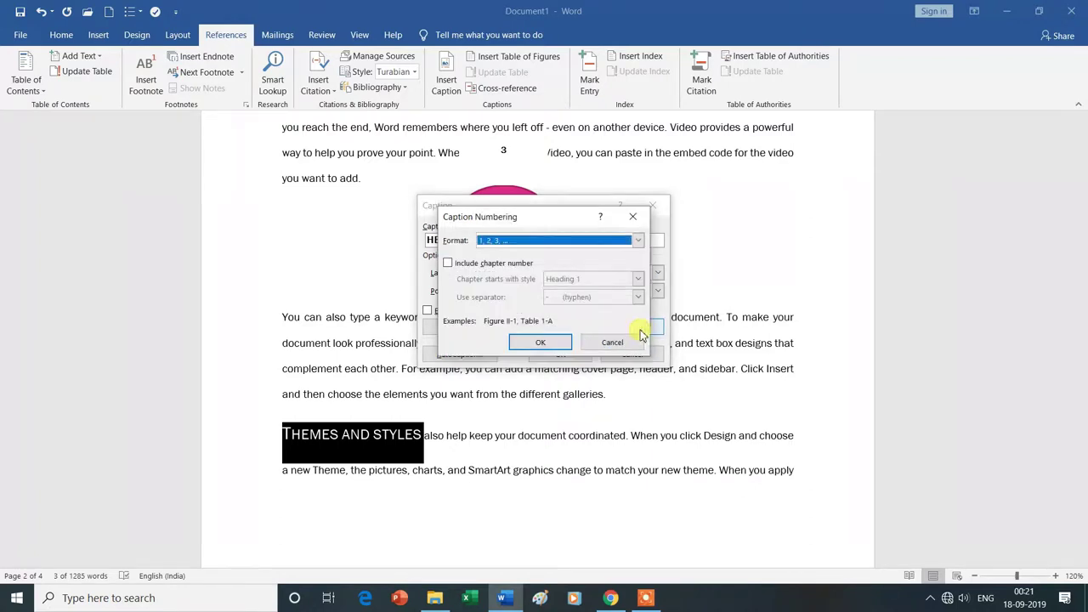
click(638, 241)
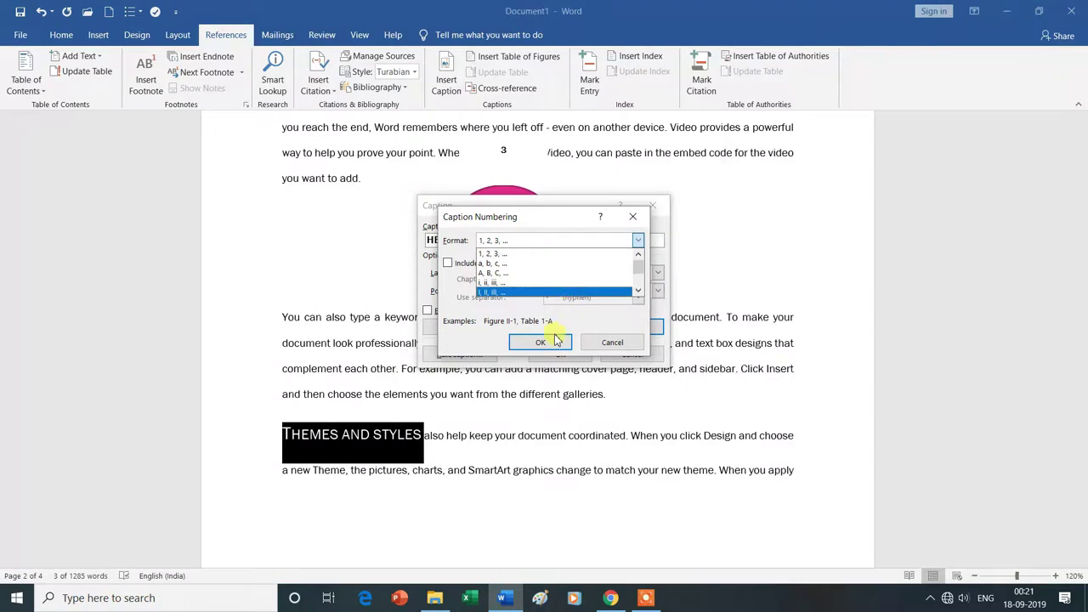
click(498, 254)
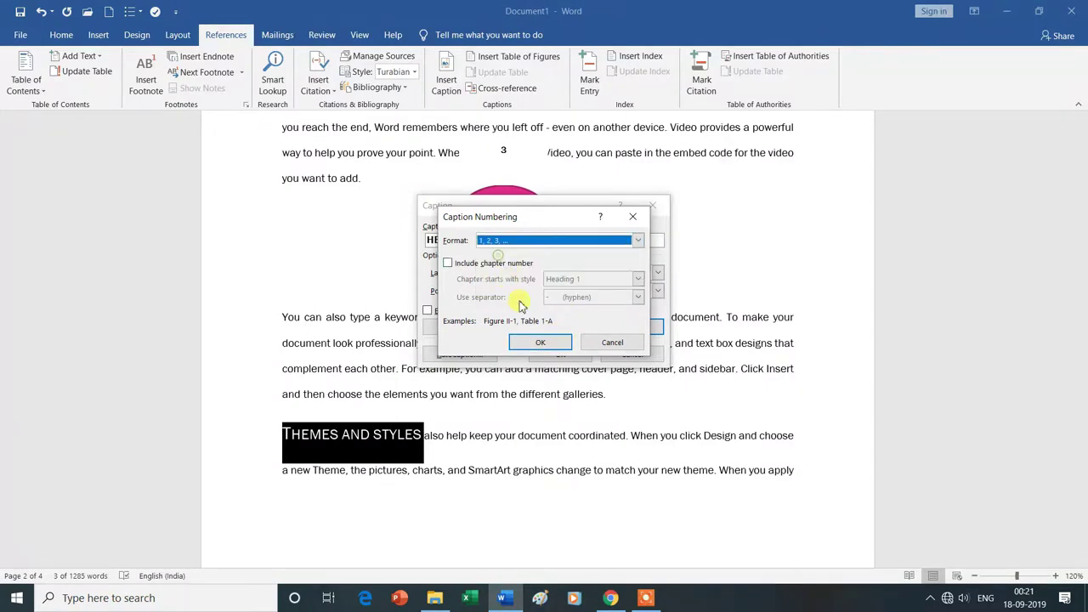
click(539, 347)
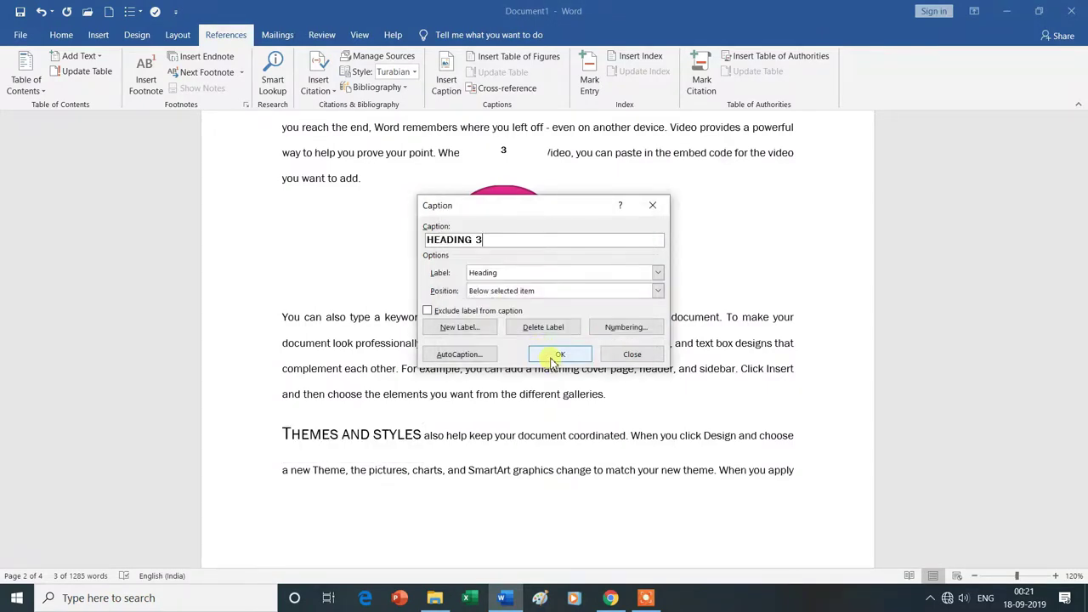
click(557, 355)
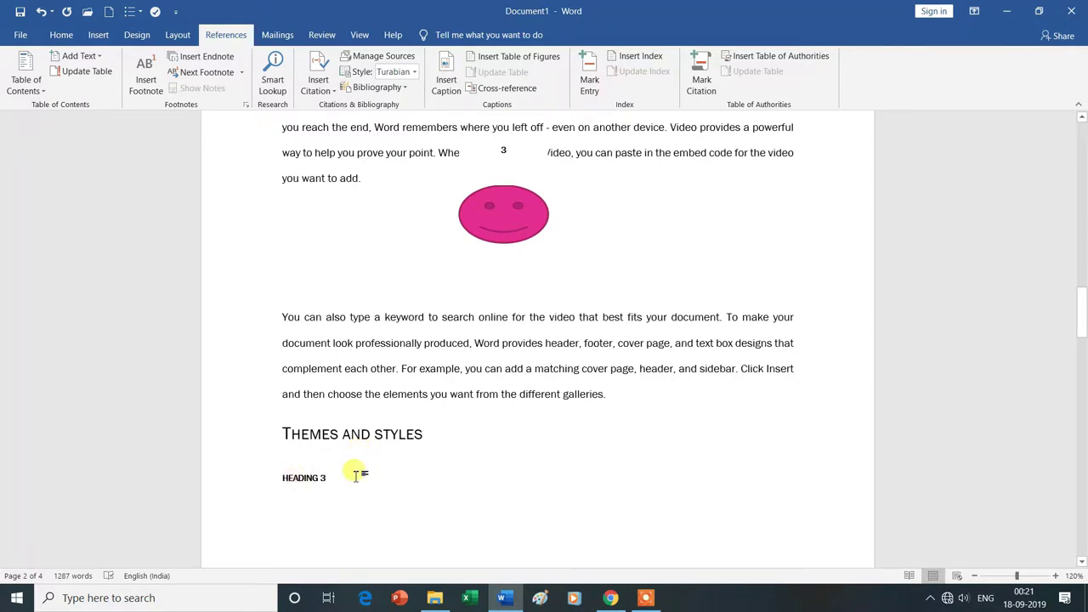
scroll(356, 476, up, 5)
Step: Select the blank three-column table after 'the new theme.'
scroll(356, 476, up, 2)
scroll(356, 476, up, 1)
scroll(355, 477, up, 1)
scroll(356, 476, up, 2)
scroll(355, 476, up, 4)
scroll(356, 476, up, 3)
scroll(355, 477, up, 3)
scroll(357, 476, up, 3)
scroll(357, 476, down, 7)
scroll(357, 476, down, 4)
scroll(357, 477, down, 4)
scroll(355, 476, down, 4)
scroll(353, 478, down, 1)
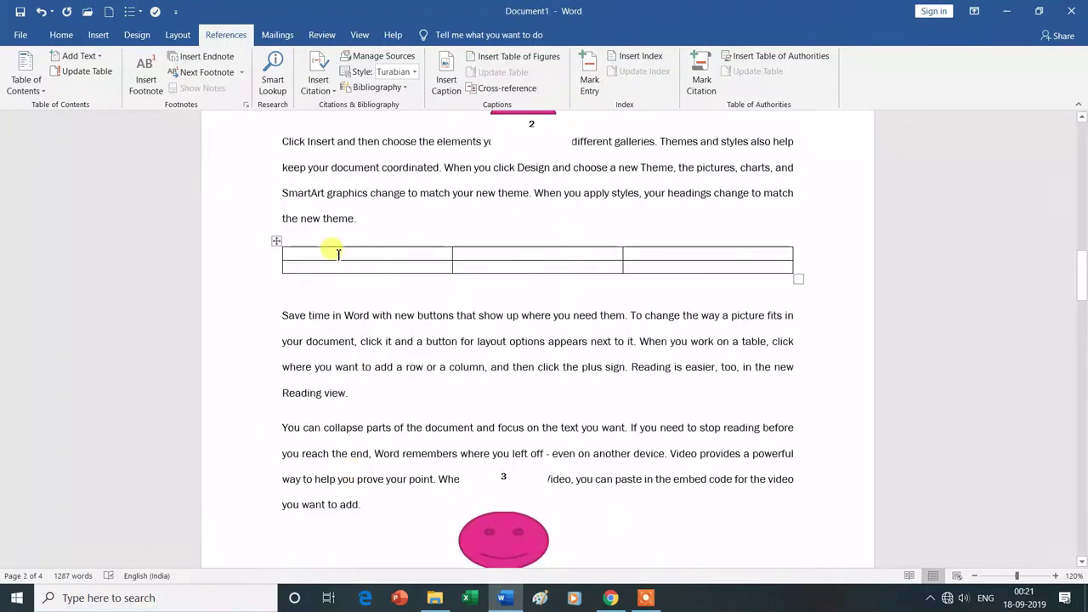
click(276, 242)
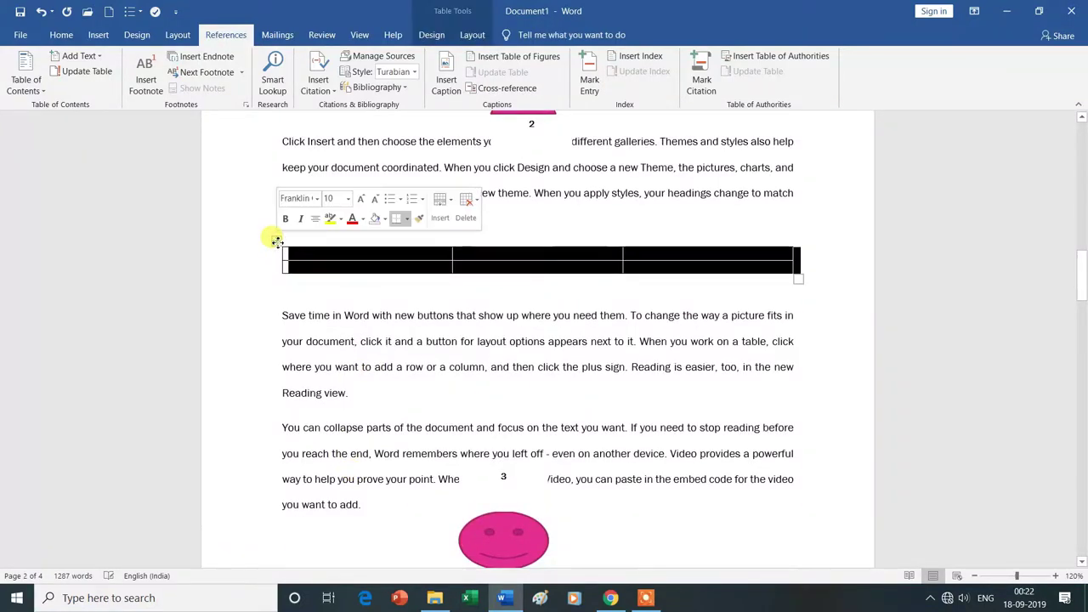
Step: Insert a Table-labelled caption, TABLE 1, below the table and select its text
click(448, 88)
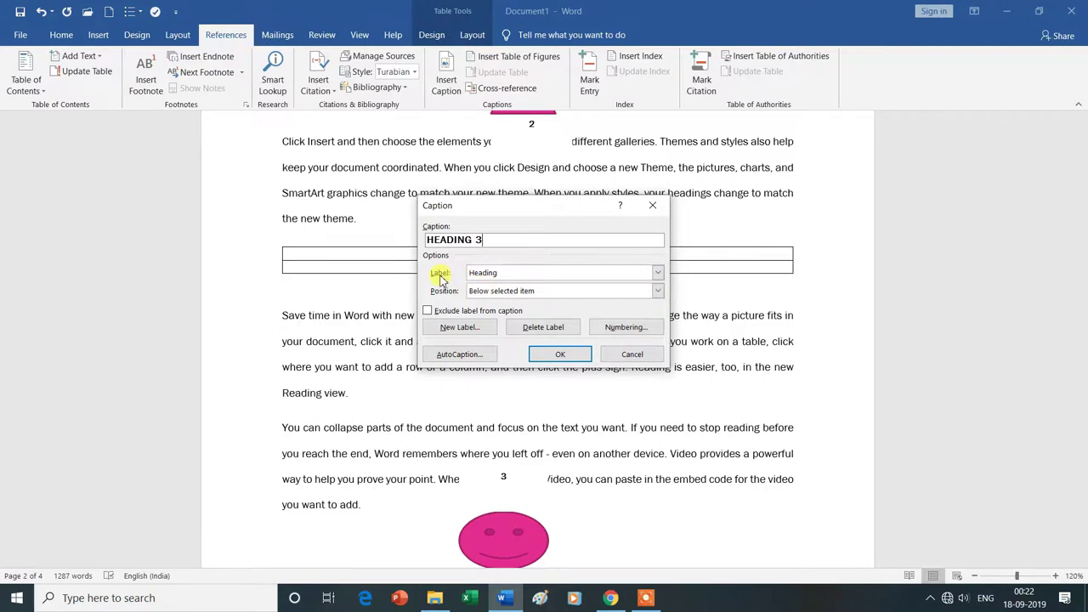
click(659, 274)
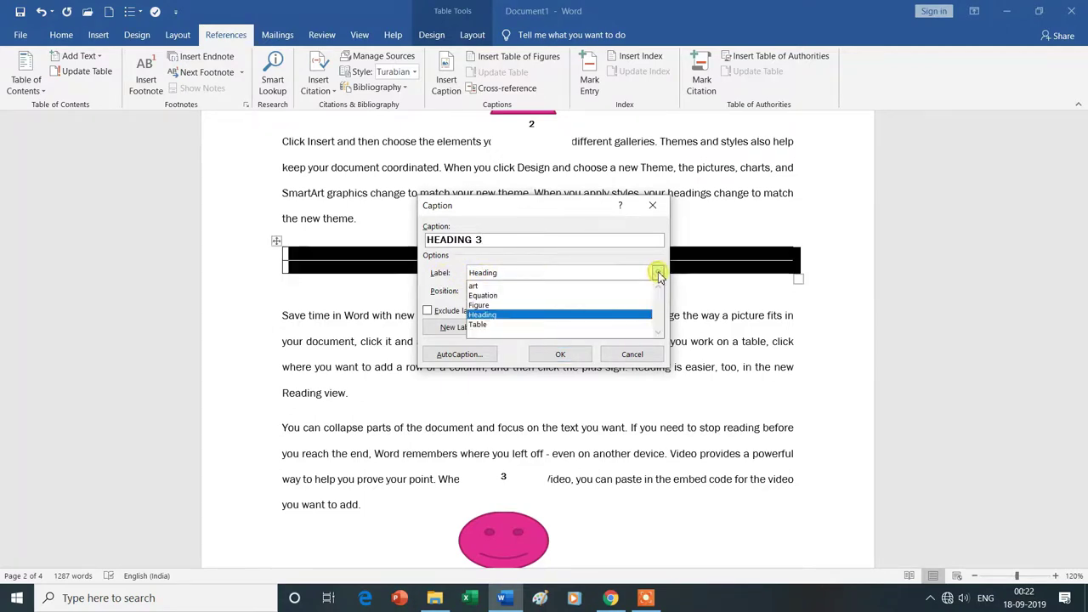
click(493, 327)
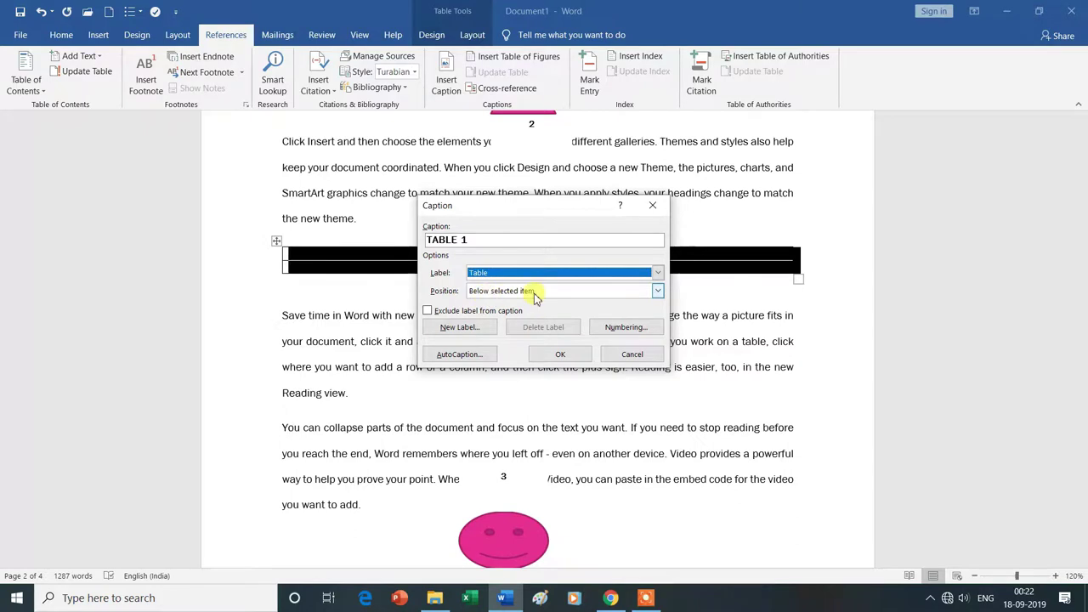
click(561, 356)
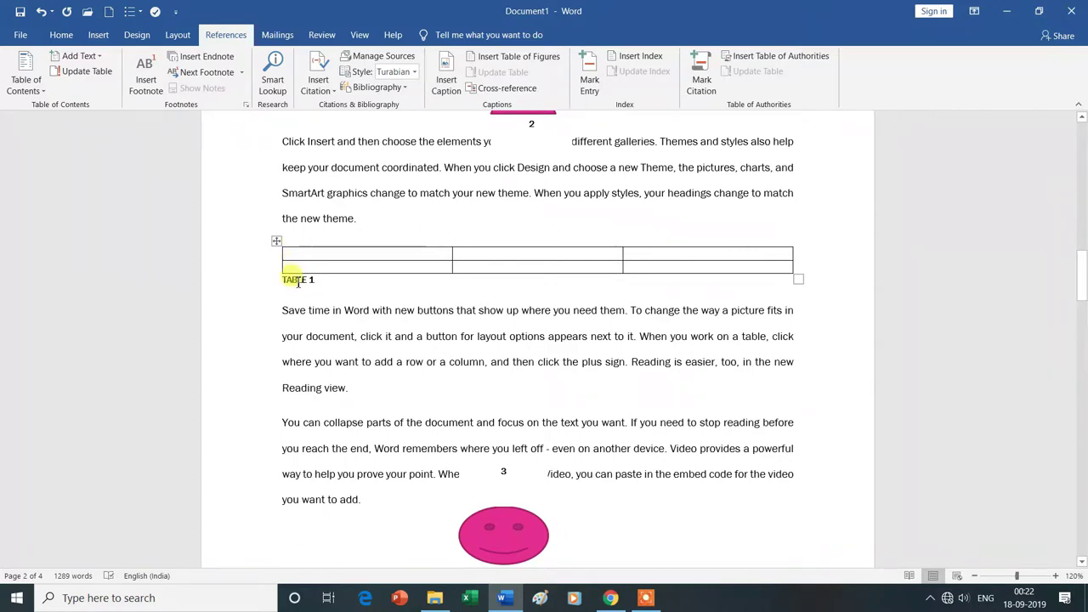
drag(283, 281, 314, 285)
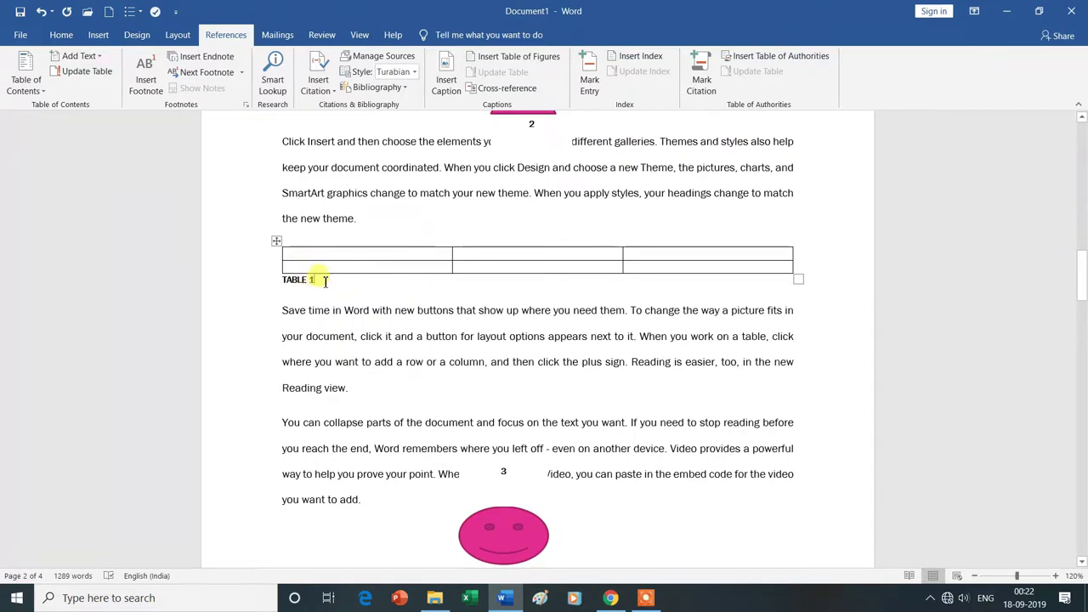
Step: Insert the TABLE 2 caption above the second blank table, using Above selected item
scroll(325, 281, down, 1)
scroll(325, 280, down, 1)
scroll(325, 281, down, 2)
scroll(324, 281, down, 2)
scroll(325, 282, down, 3)
scroll(325, 283, down, 3)
scroll(325, 282, down, 3)
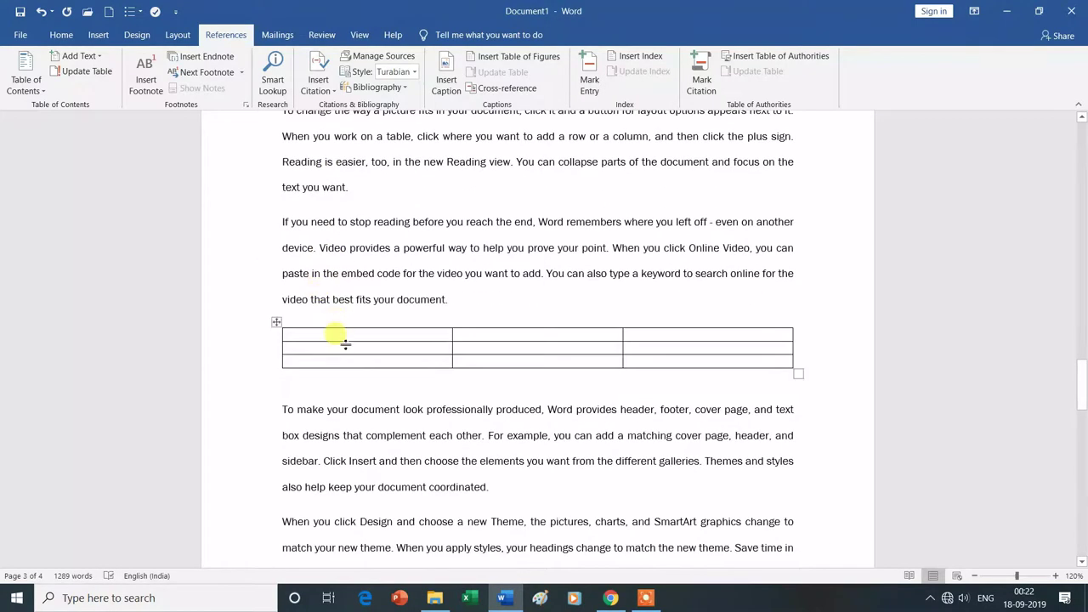
click(275, 321)
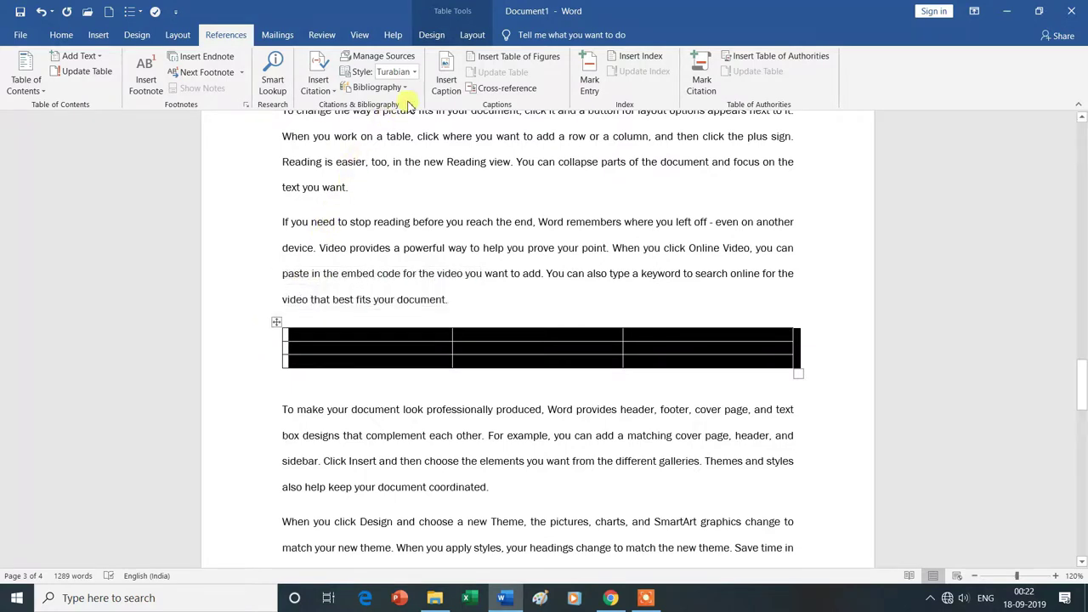
click(446, 86)
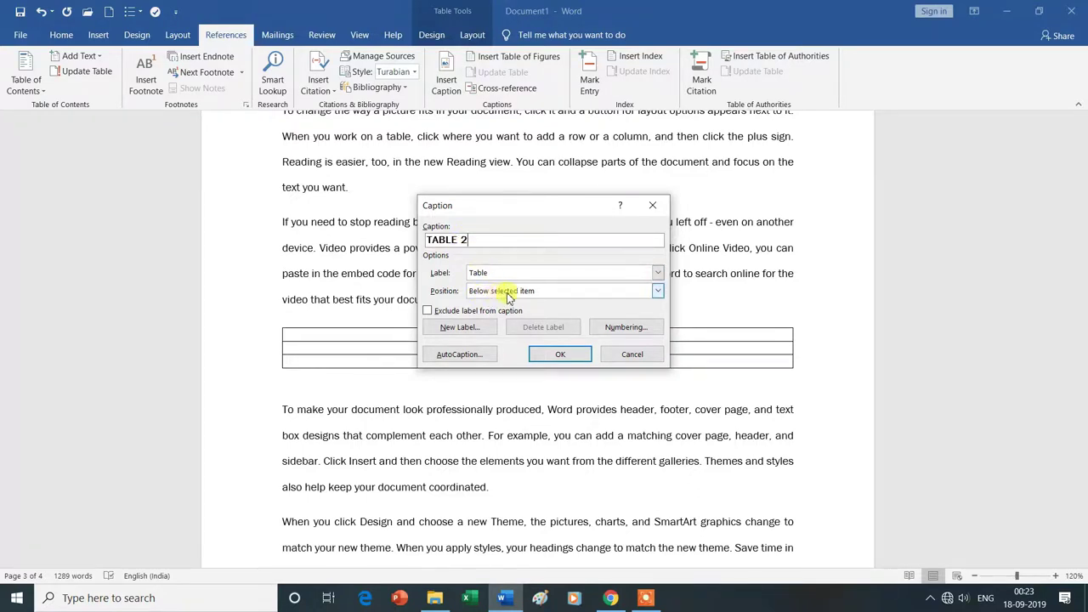
click(658, 291)
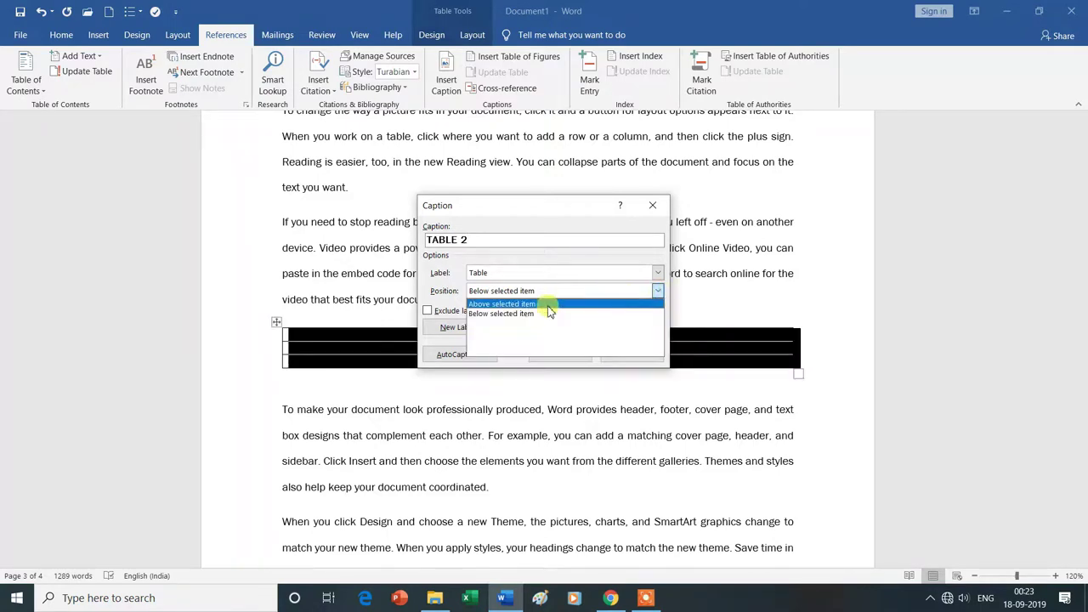
click(520, 304)
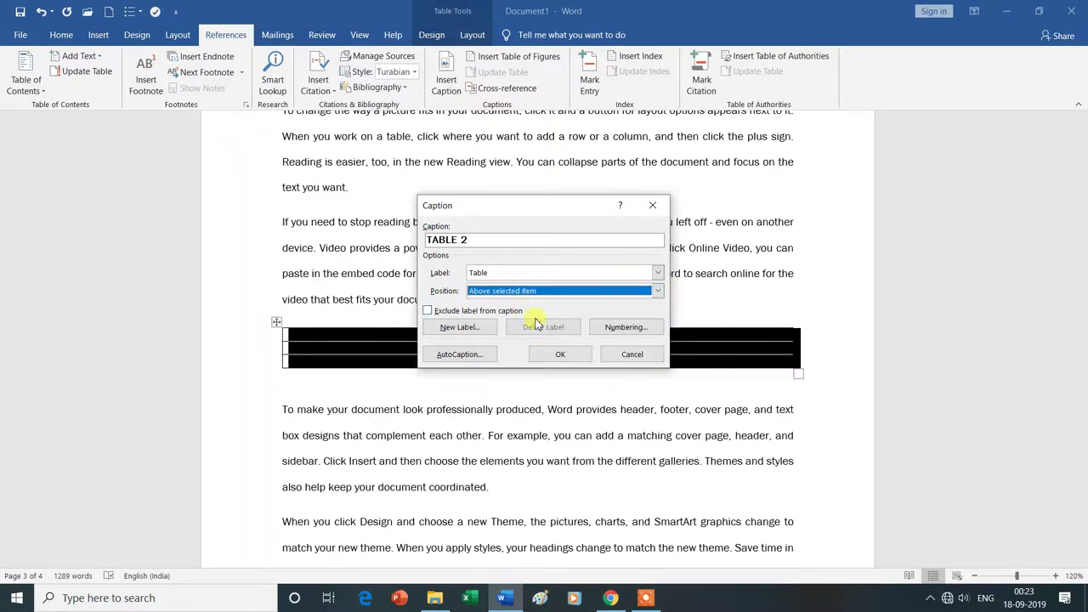
click(559, 356)
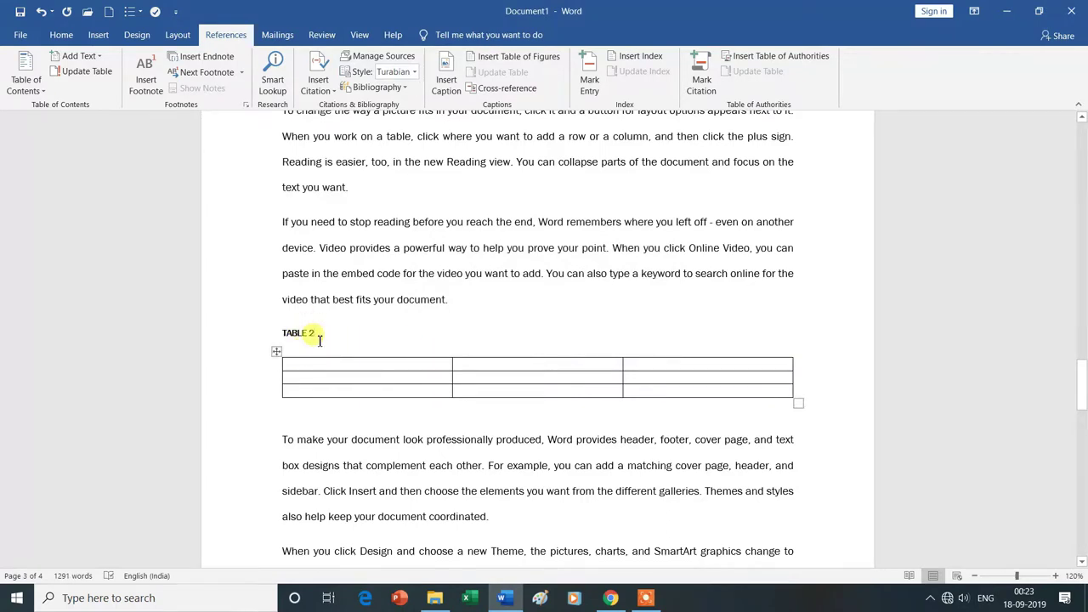
Step: Scroll down to the binomial equation and activate it
scroll(431, 281, down, 5)
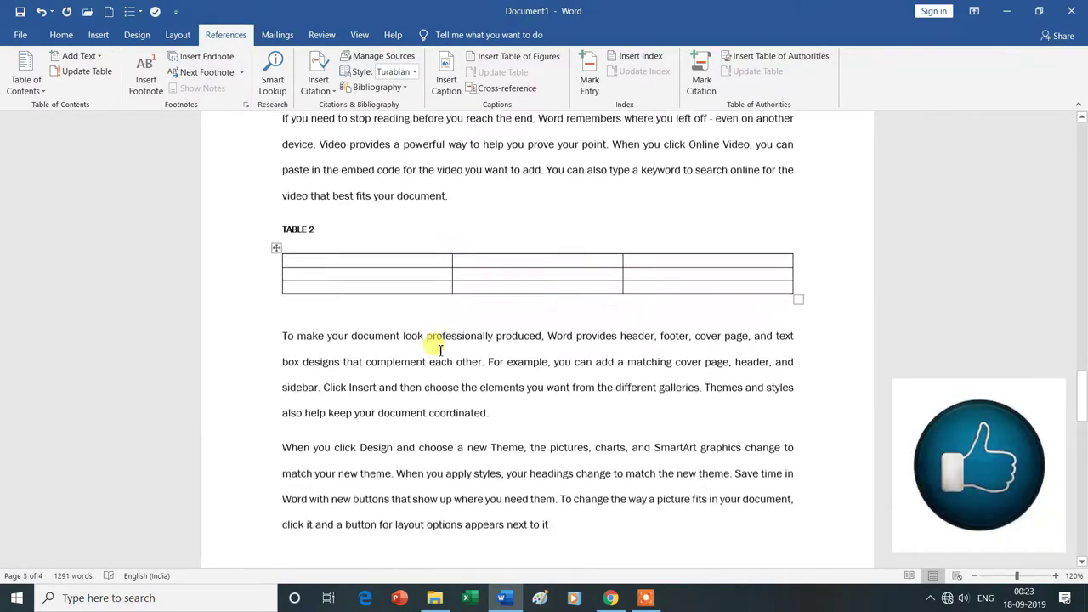
scroll(440, 351, down, 1)
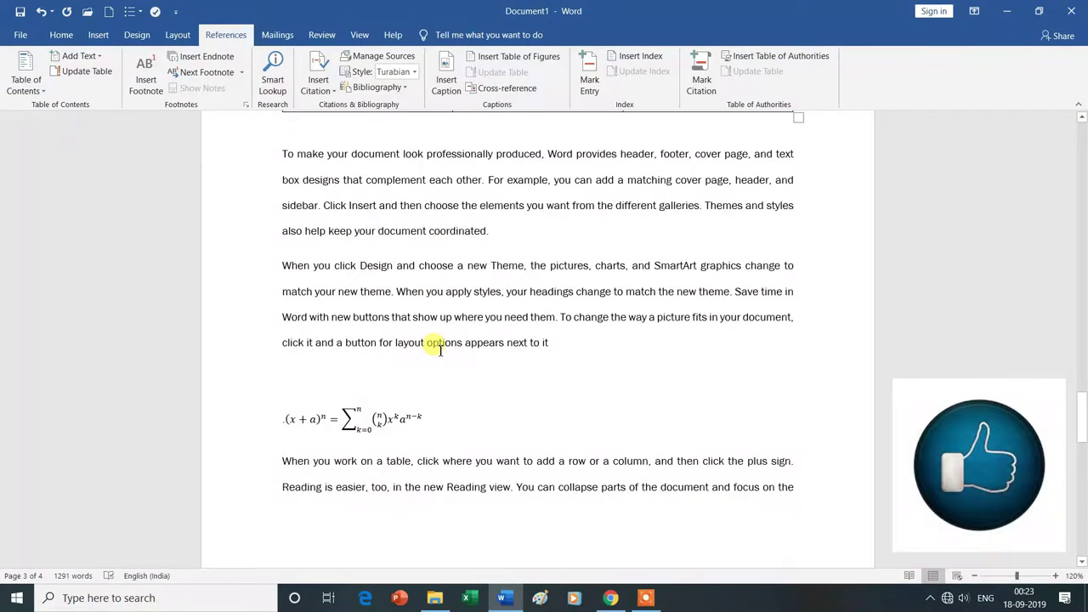
scroll(440, 350, down, 4)
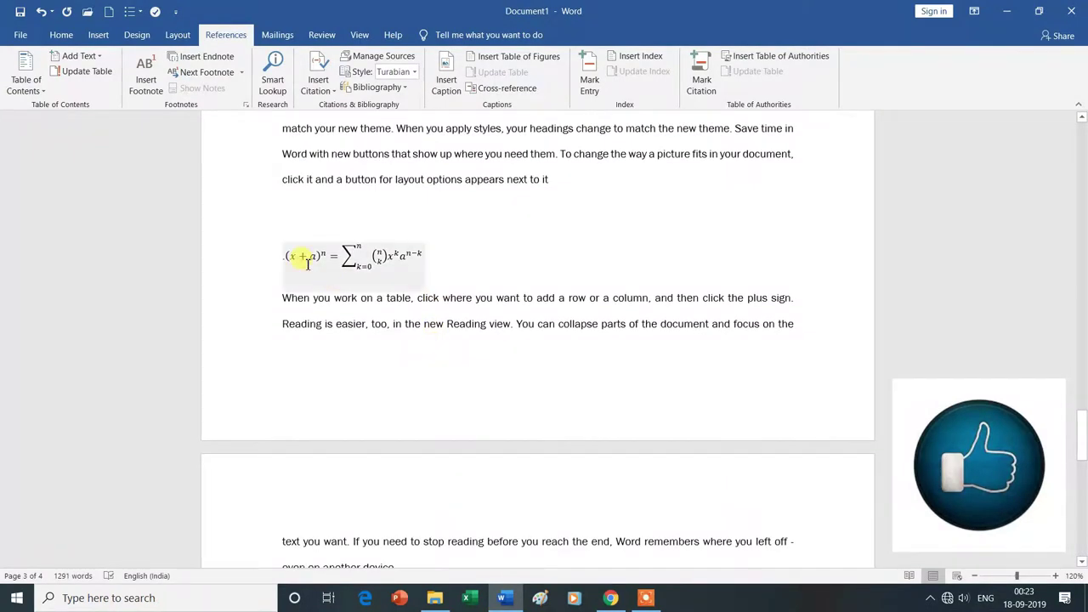
click(307, 260)
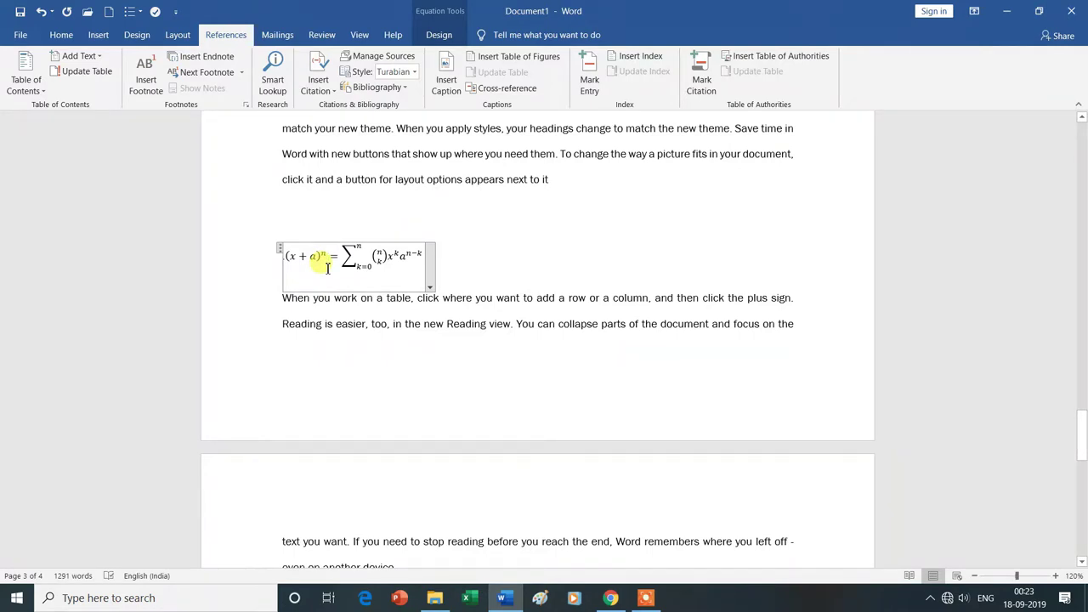
Step: Caption the binomial equation with label Equation and A, B, C numbering, giving EQUATION A
click(281, 250)
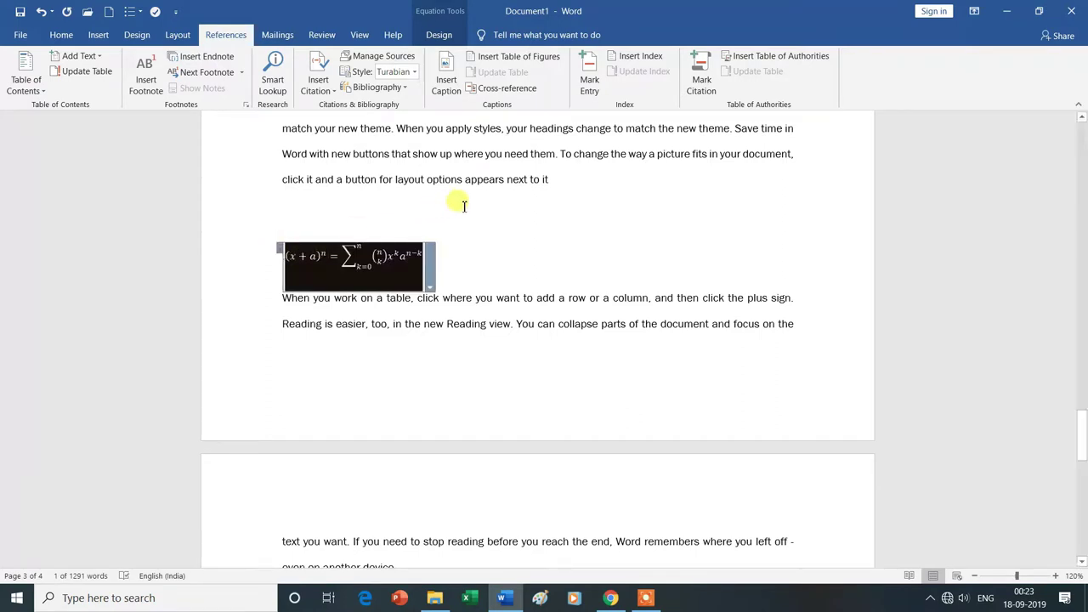
click(451, 83)
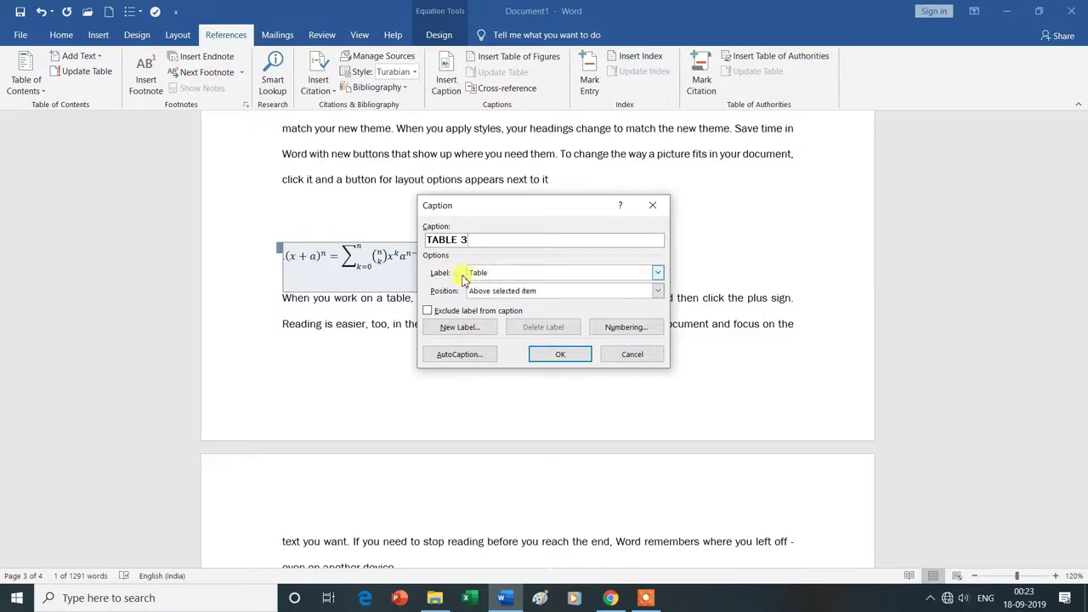
click(657, 272)
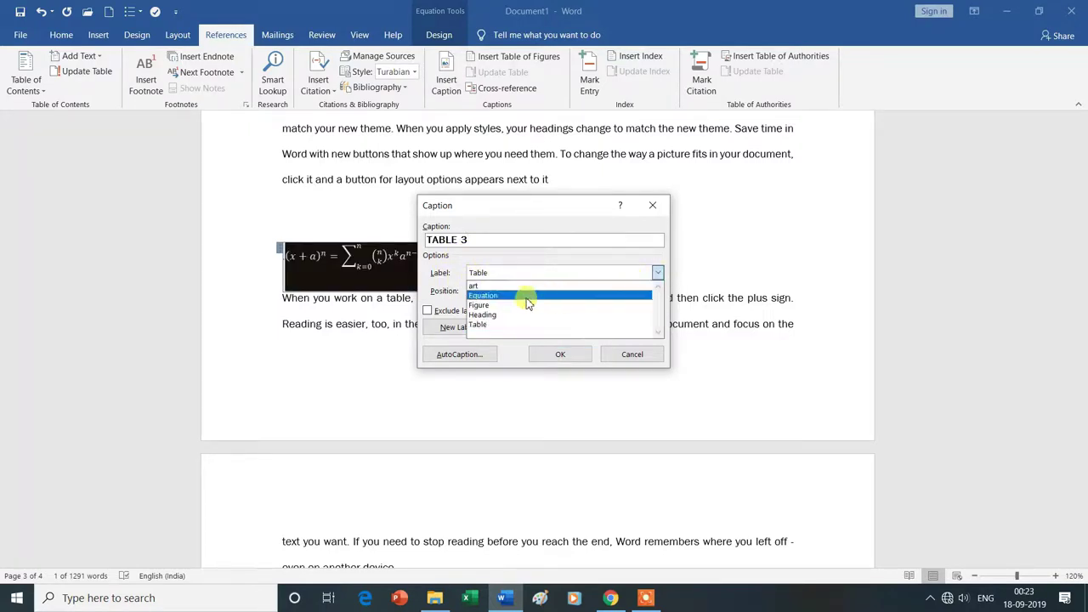
click(497, 296)
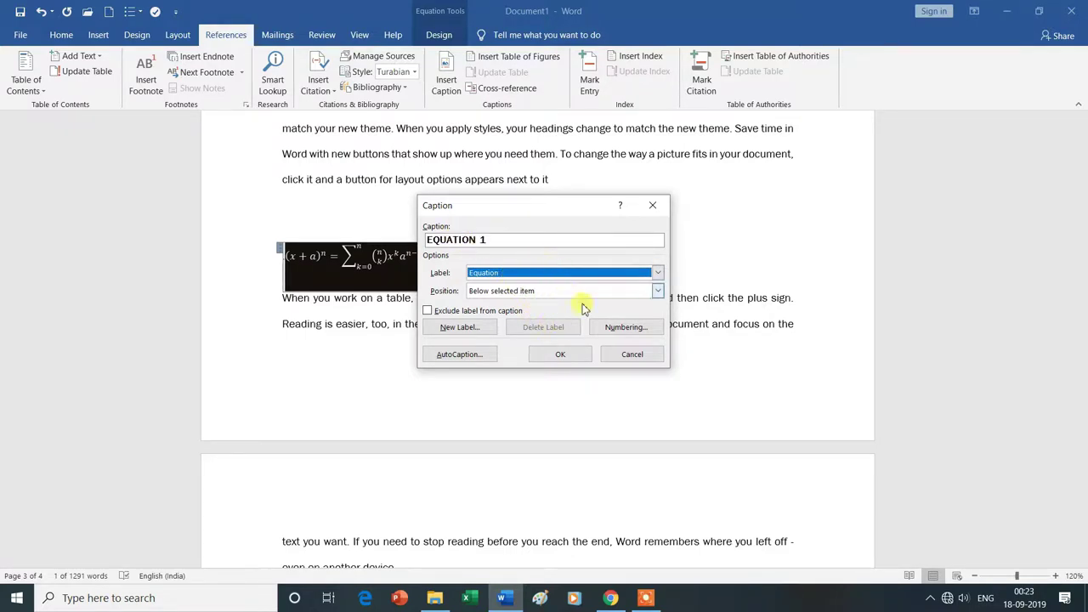
click(618, 334)
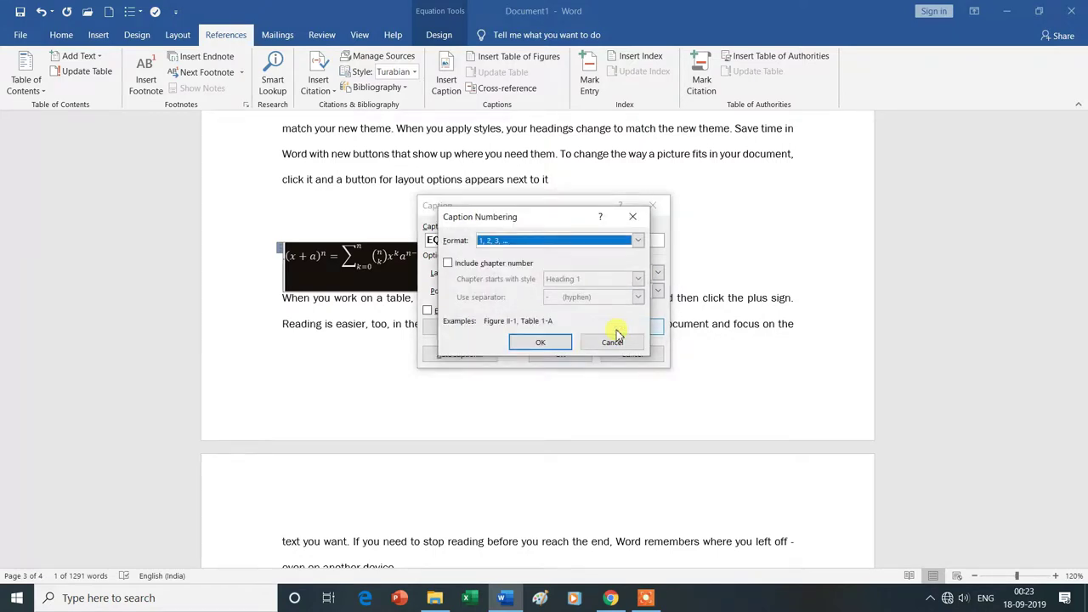
click(640, 242)
click(531, 273)
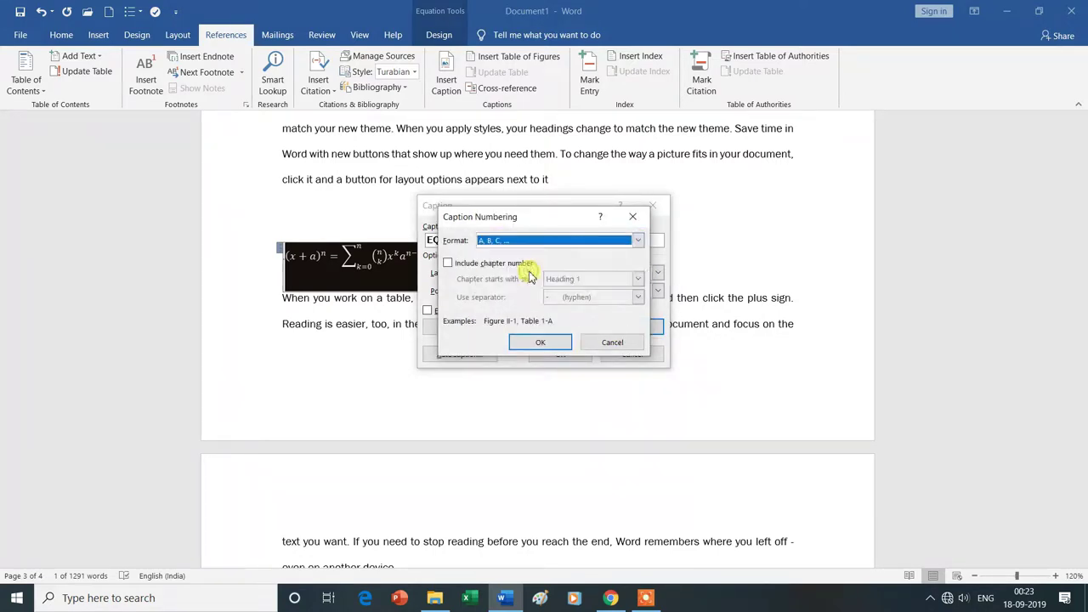
click(547, 344)
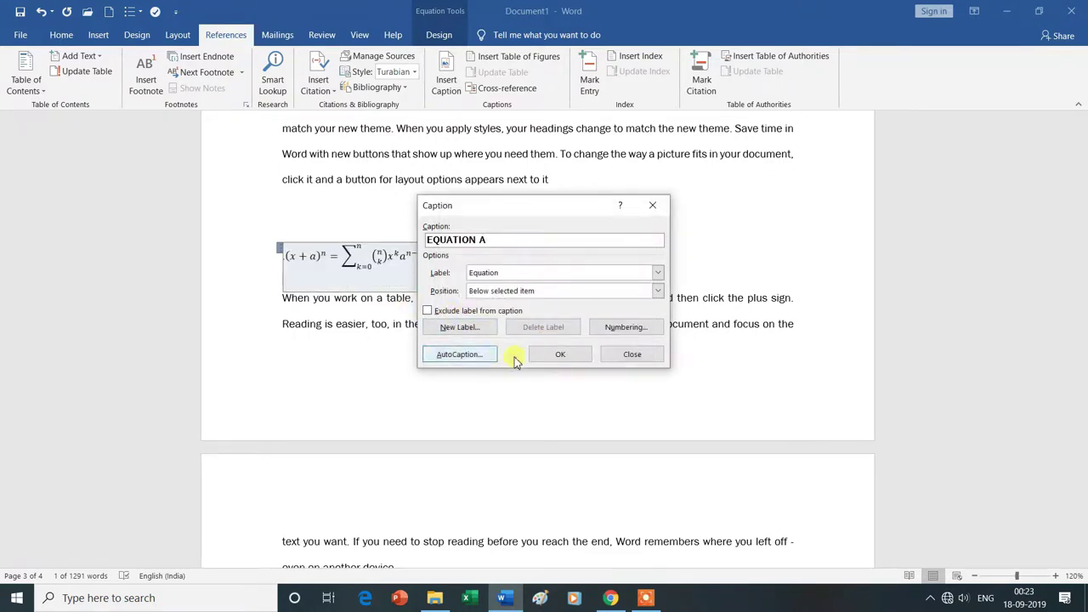
click(561, 356)
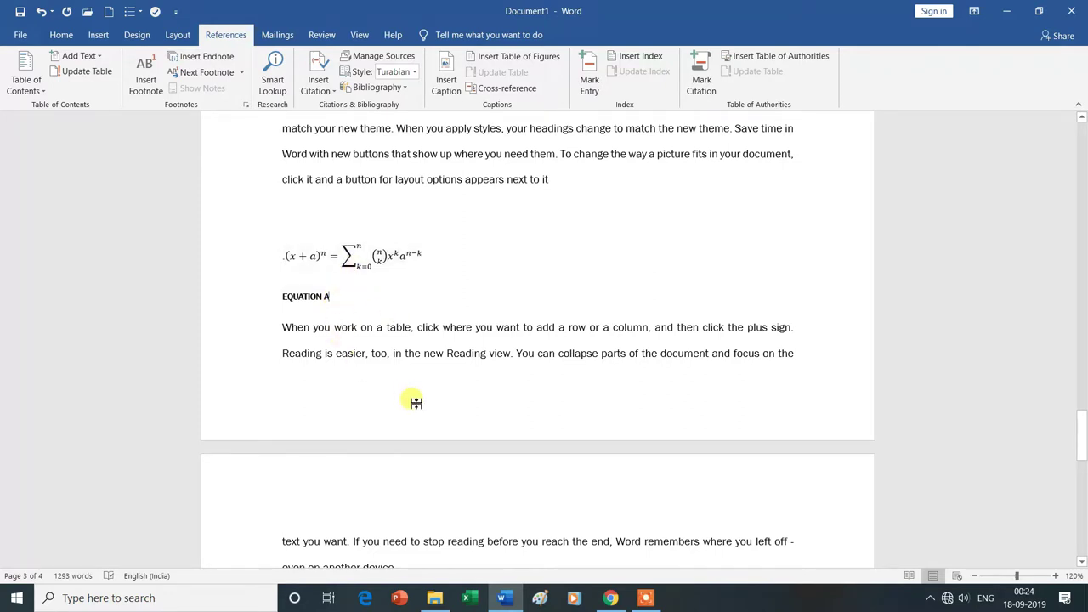
scroll(416, 403, down, 2)
scroll(416, 403, down, 2)
Step: Insert the EQUATION B caption above the f(x) Fourier series equation
scroll(416, 403, down, 2)
scroll(442, 406, down, 1)
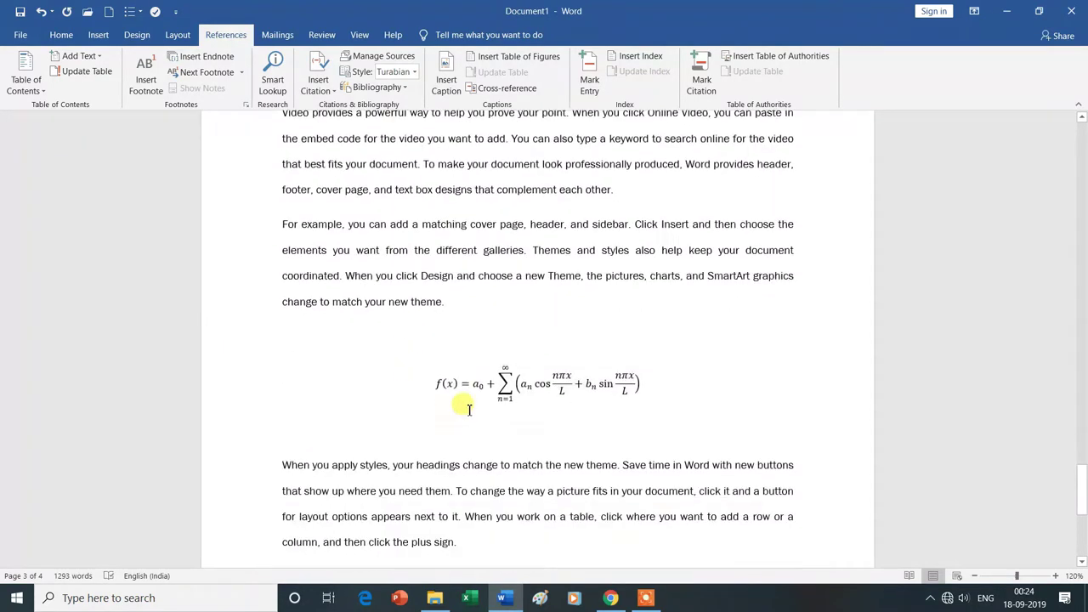
click(436, 380)
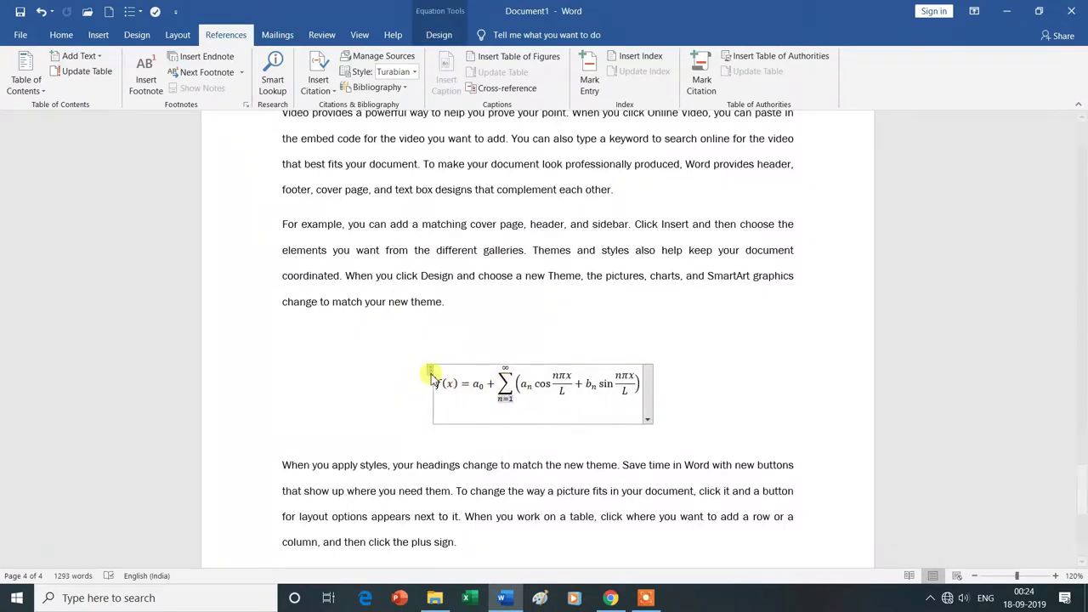
click(431, 372)
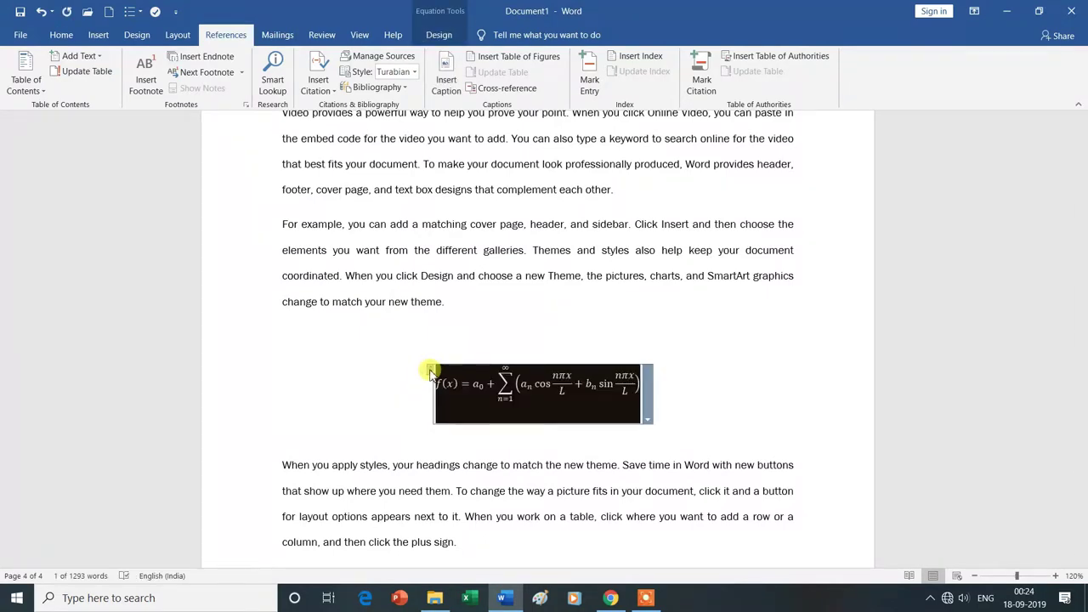
click(449, 87)
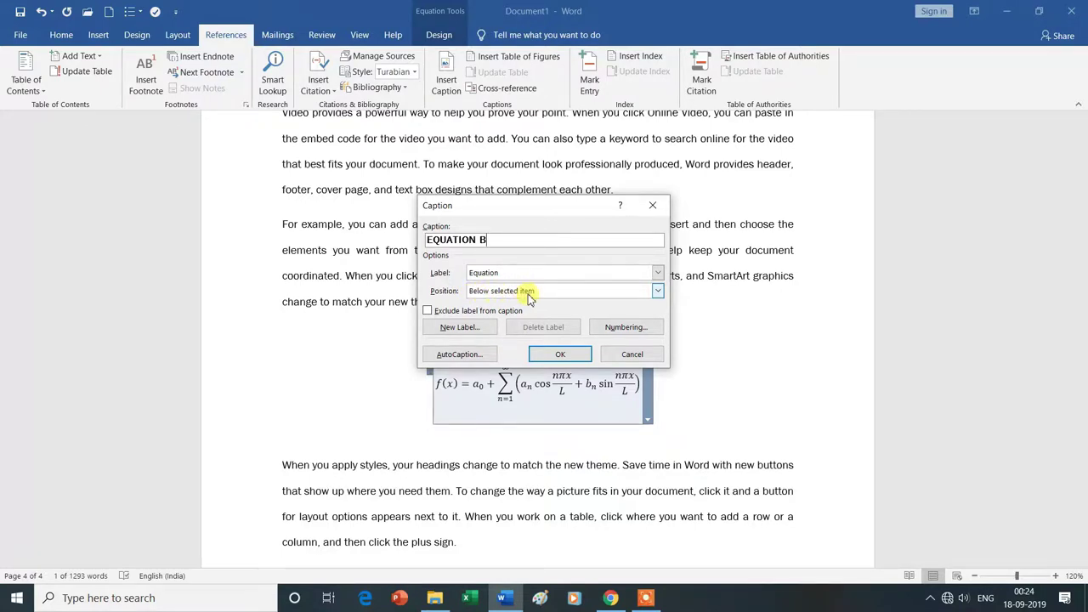
click(659, 292)
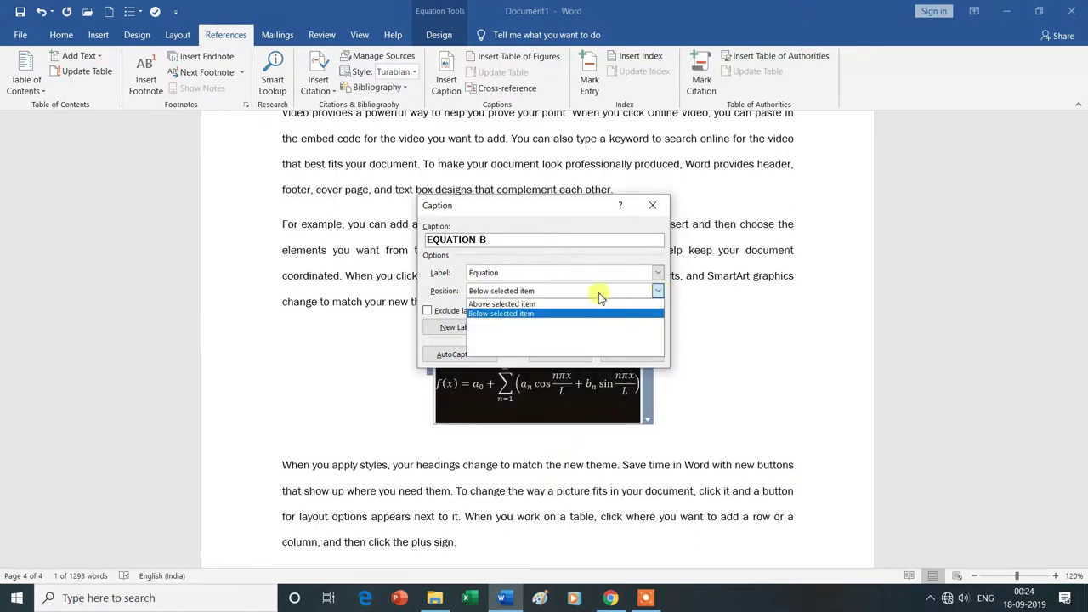
click(535, 305)
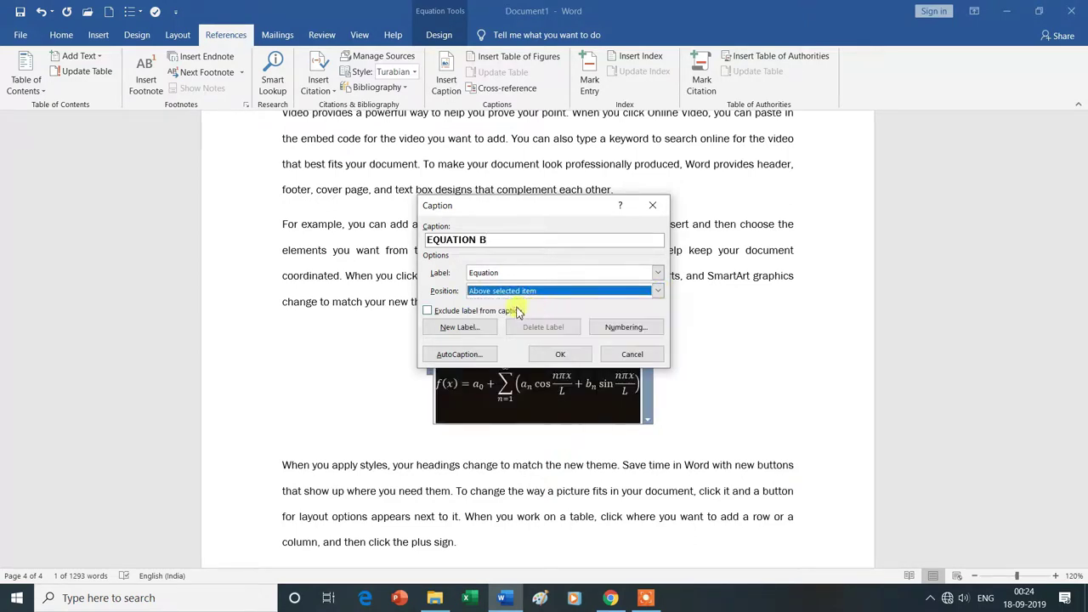
click(559, 357)
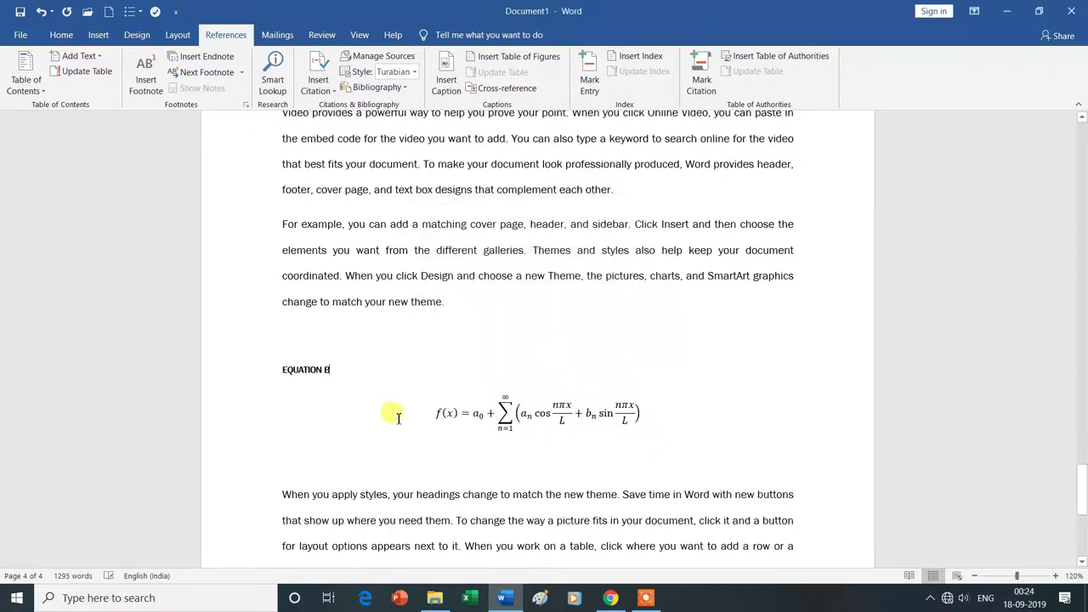
Step: Centre the EQUATION B caption text with Ctrl+E
drag(280, 369, 364, 370)
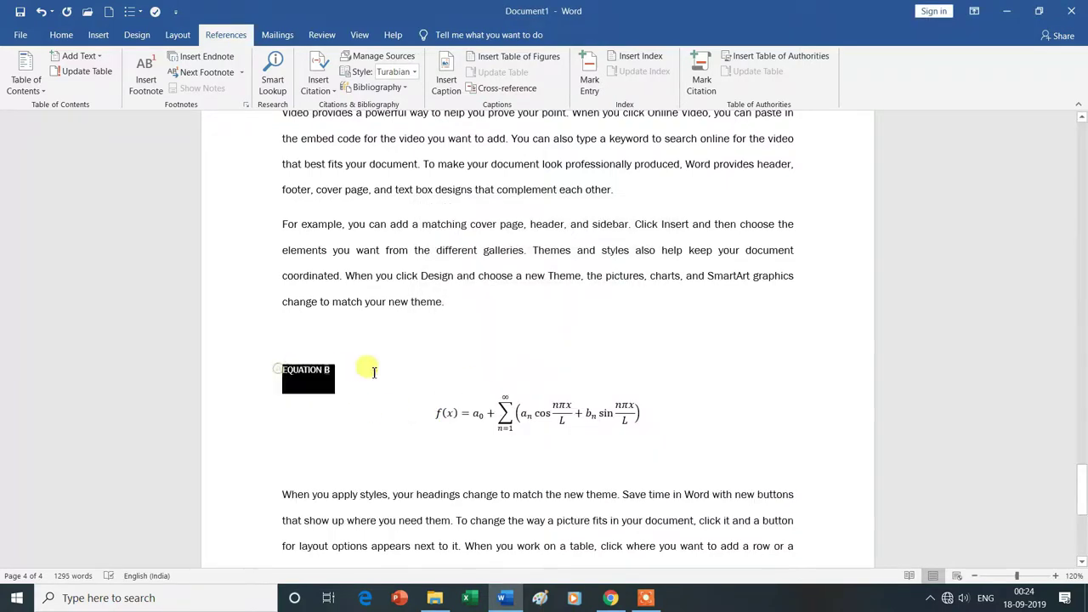
key(ctrl+e)
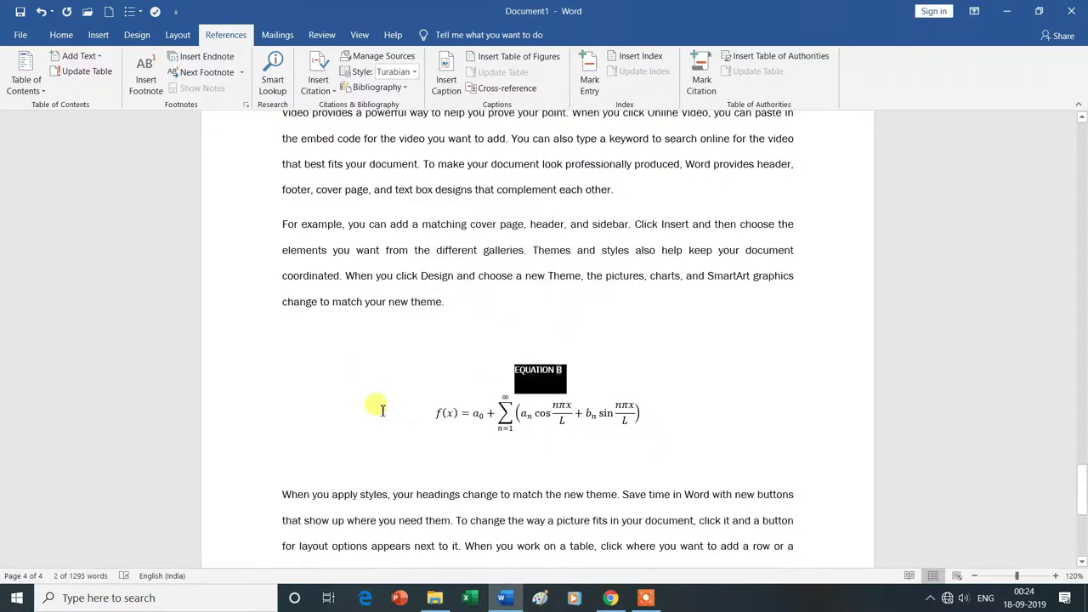
click(616, 374)
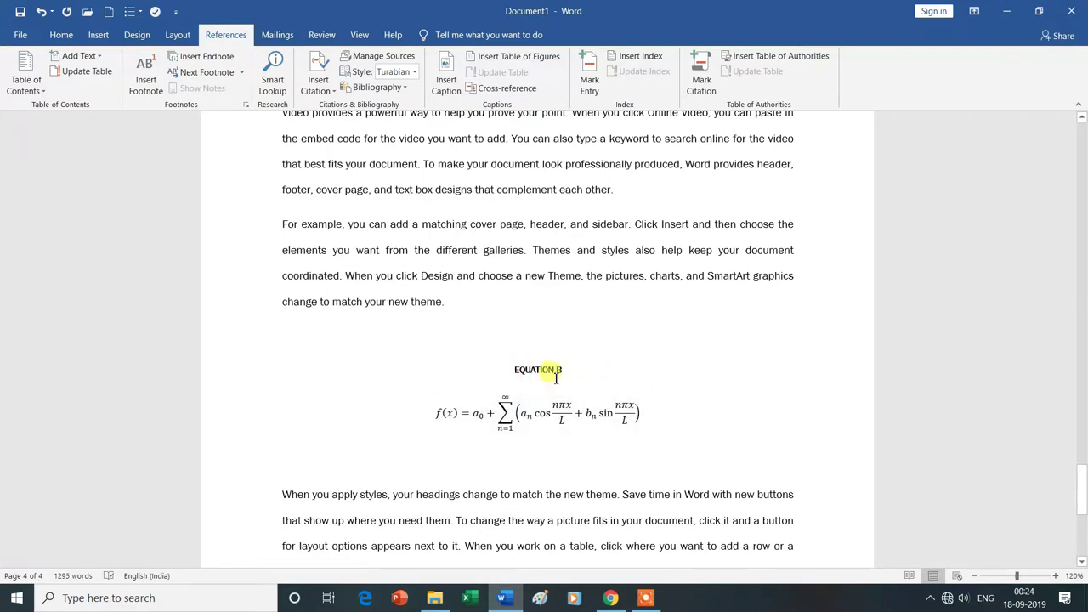
click(520, 417)
click(518, 370)
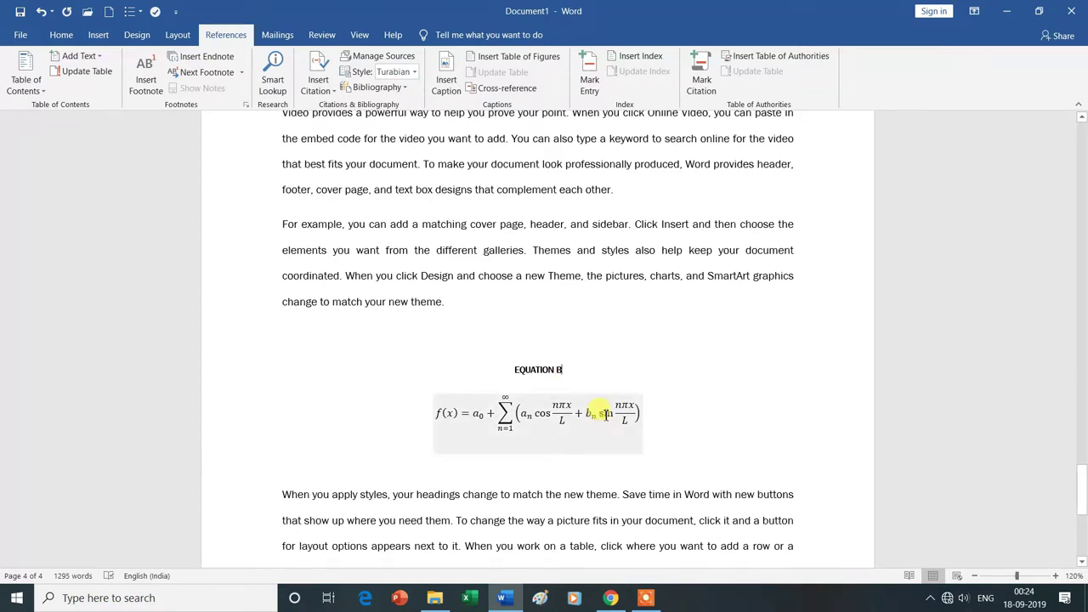
scroll(606, 414, up, 5)
scroll(605, 415, up, 6)
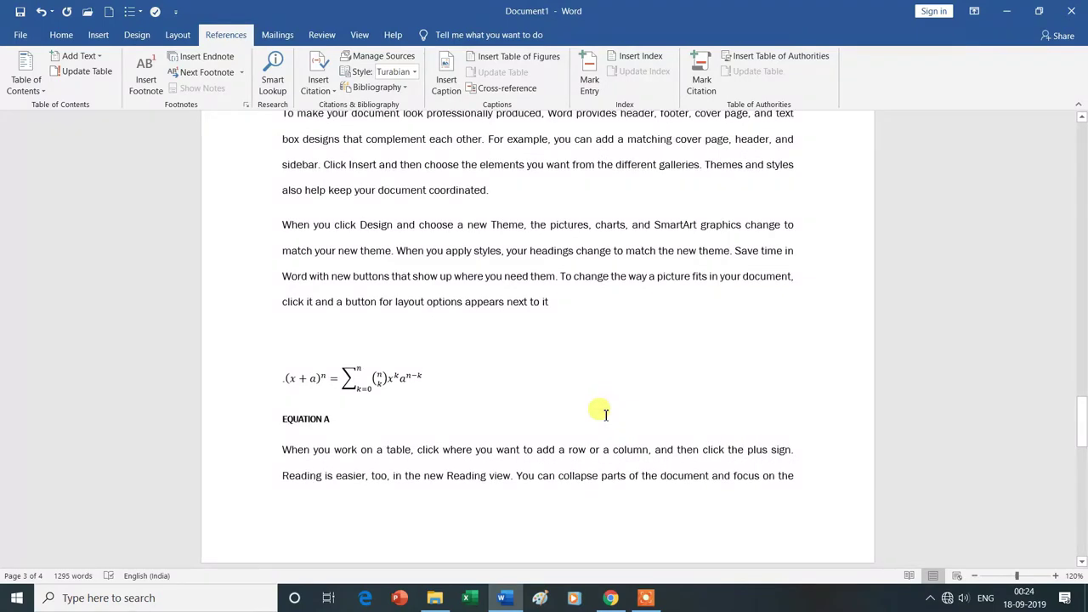
Step: Add two blank lines at the top of the document above the 'Video provides a powerful' heading
scroll(606, 414, up, 2)
scroll(595, 408, up, 2)
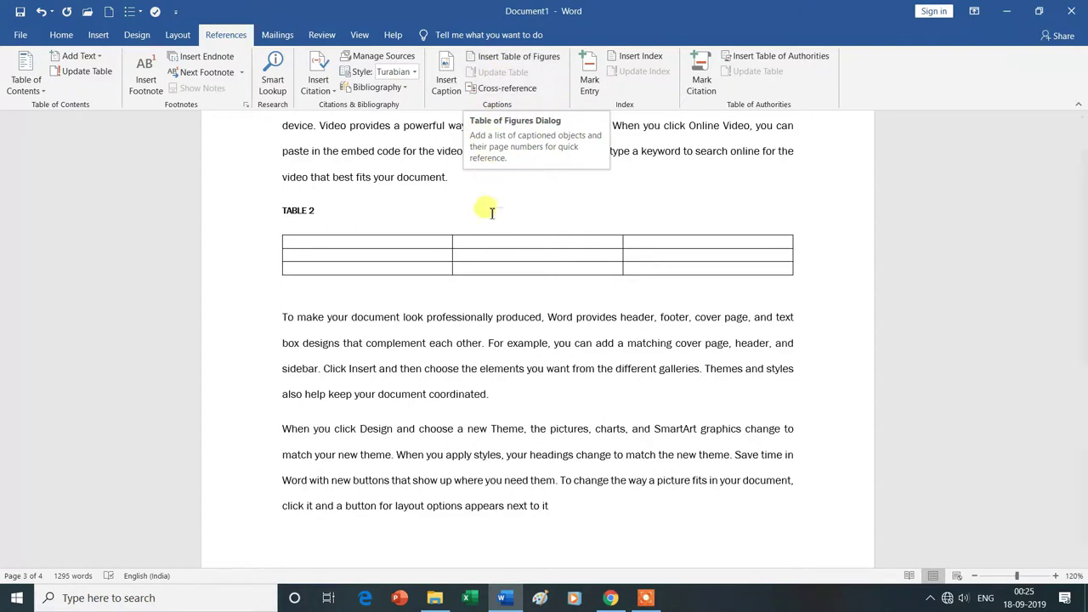
scroll(491, 220, up, 3)
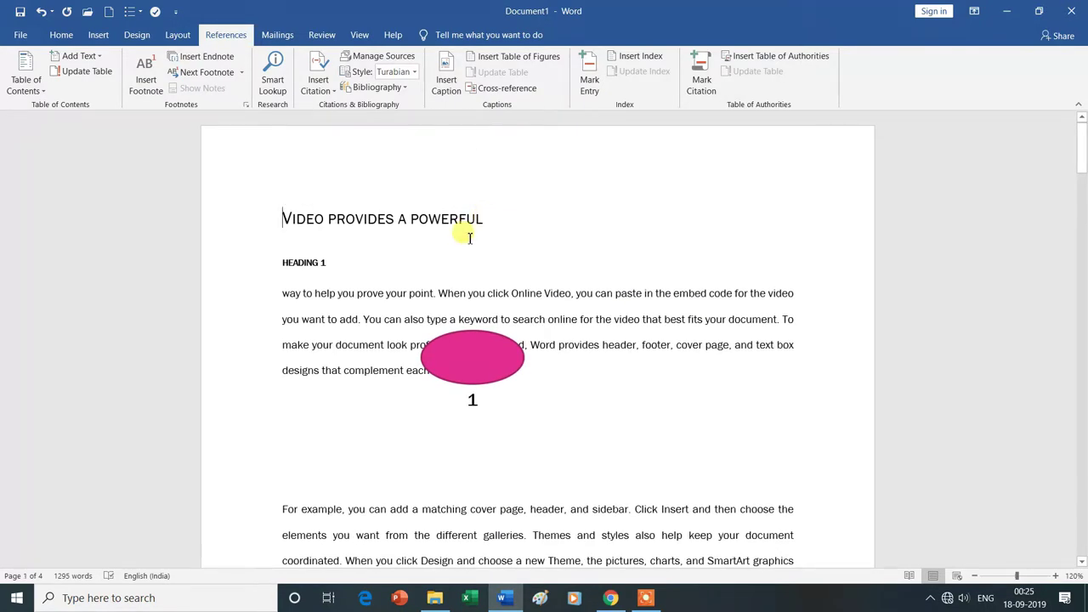
key(Return)
key(Return)
key(Return)
key(Return)
key(Return)
key(Return)
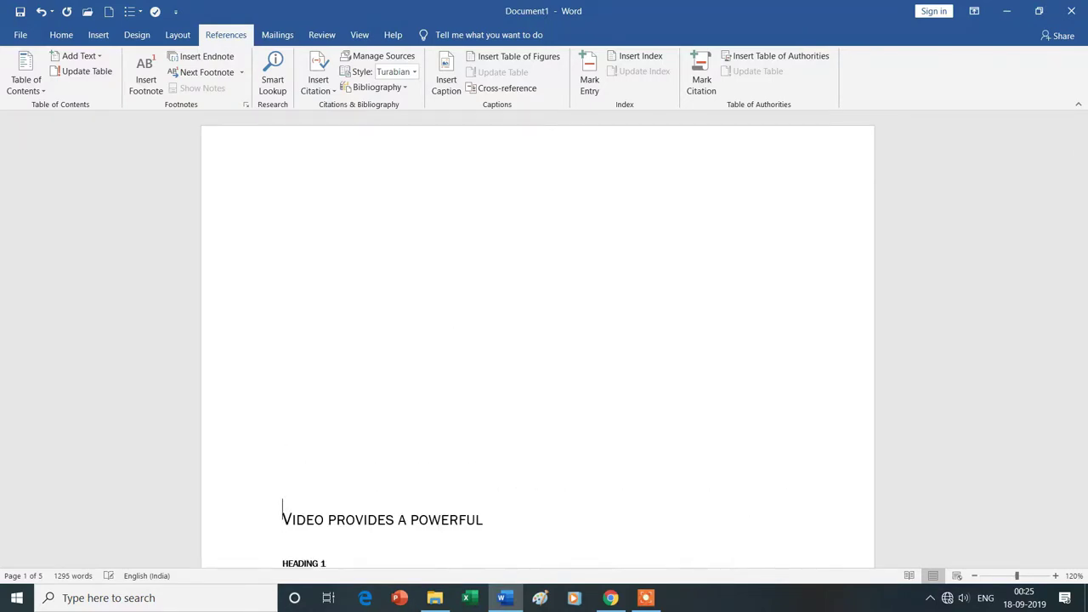
key(Return)
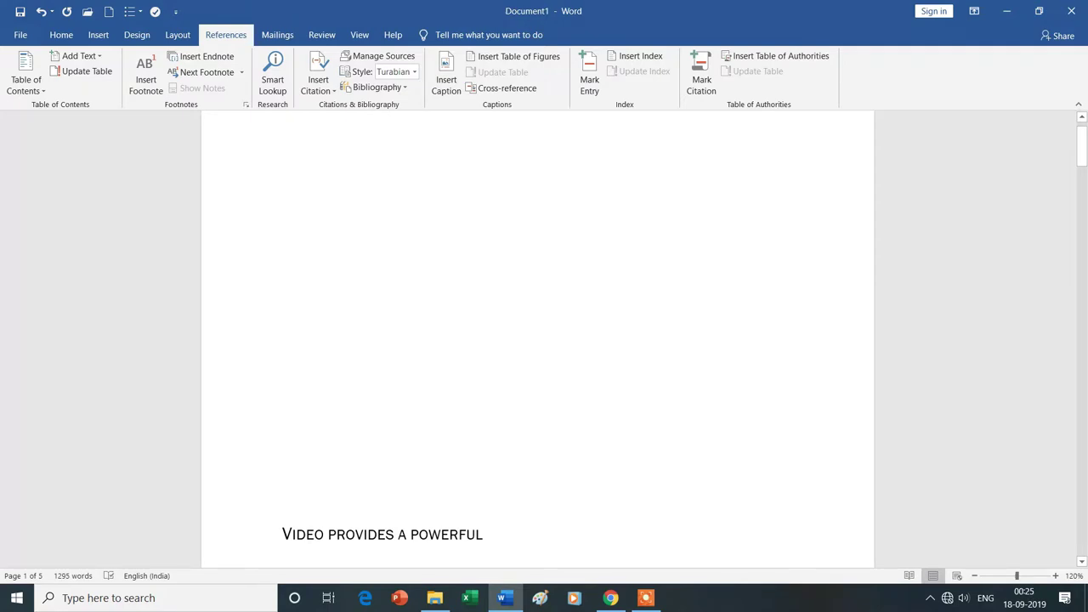
Step: Start a table of figures on the empty top line, set to list Figure captions
click(287, 183)
click(529, 64)
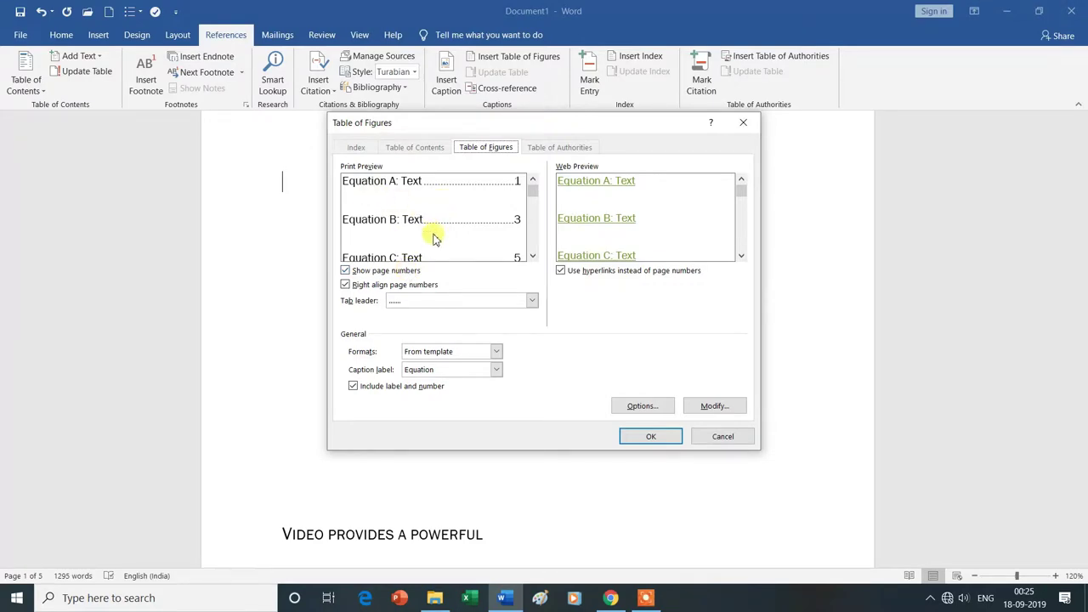
click(498, 372)
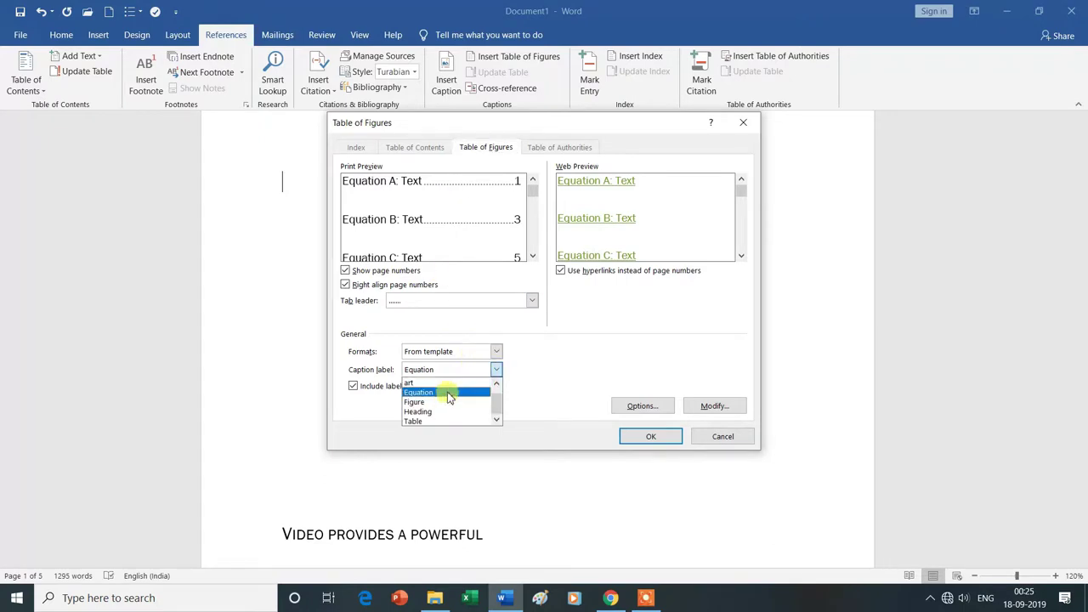
click(433, 403)
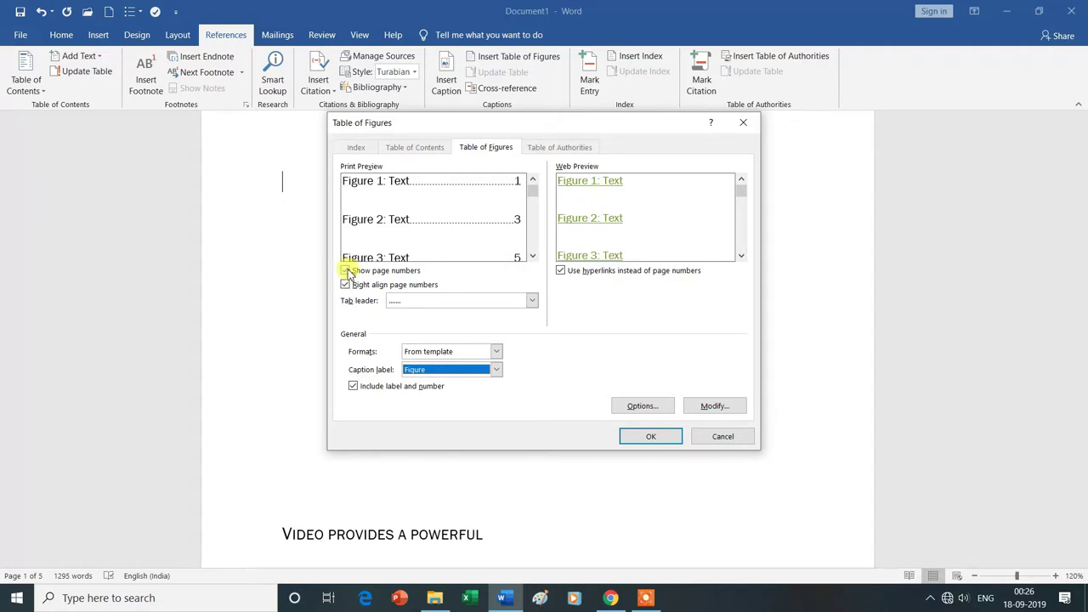
click(346, 271)
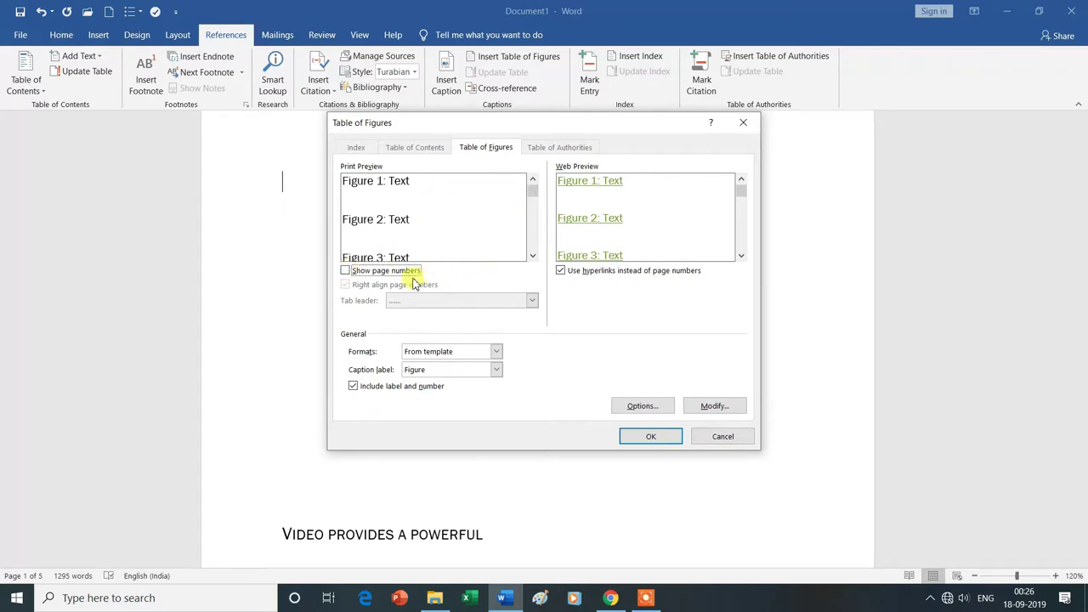
click(347, 270)
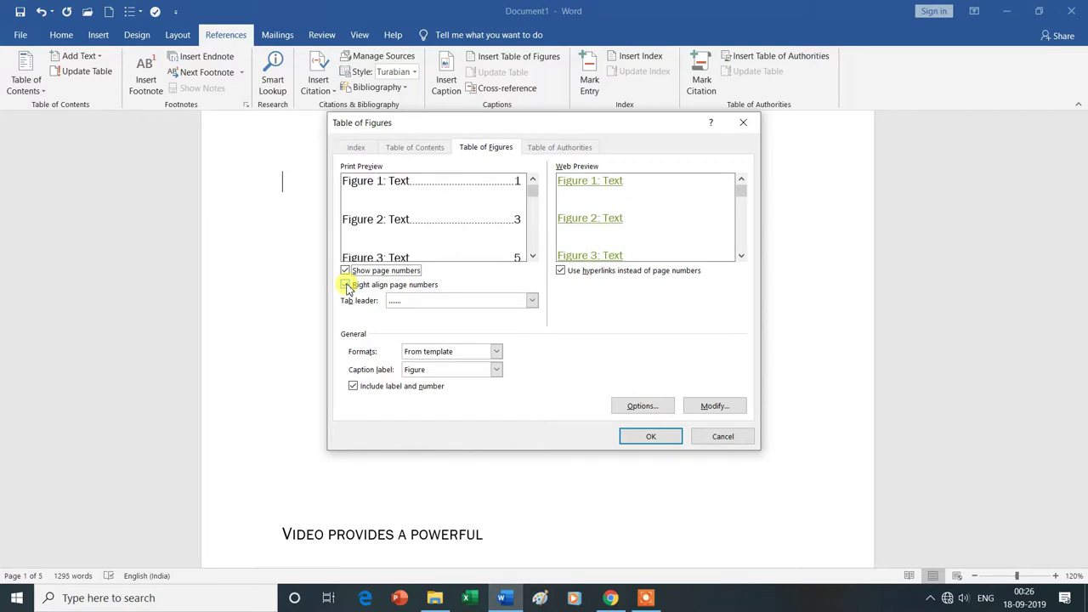
click(346, 286)
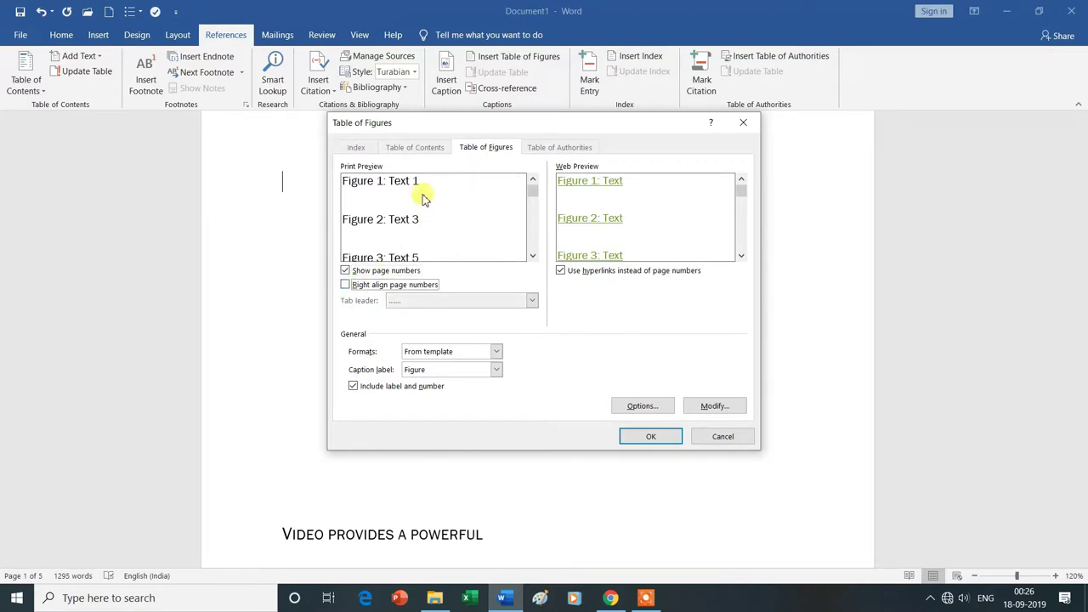
click(346, 286)
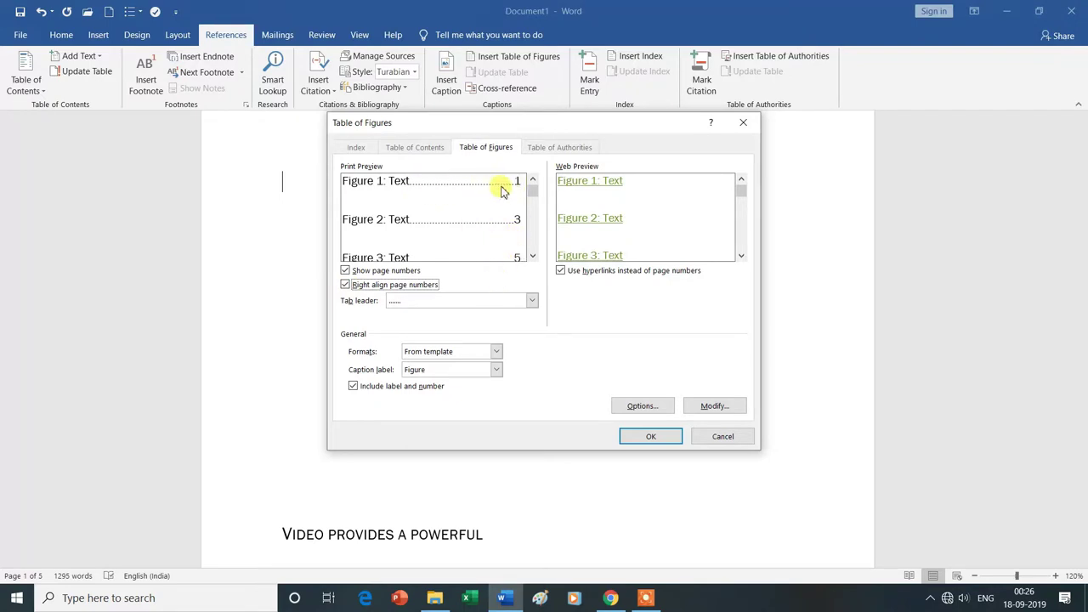
click(532, 302)
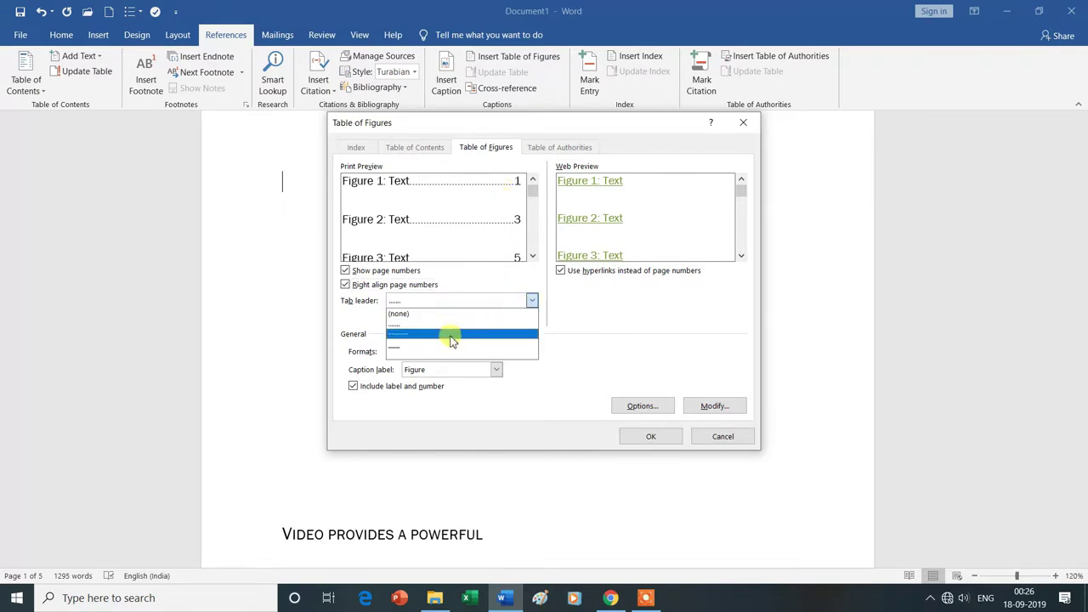
click(423, 349)
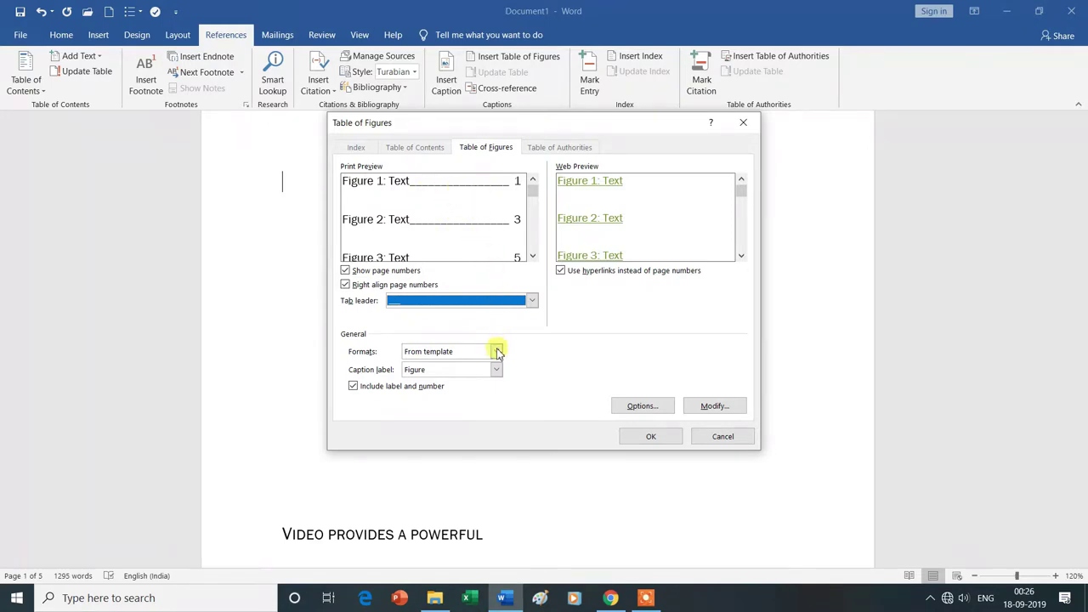
click(532, 302)
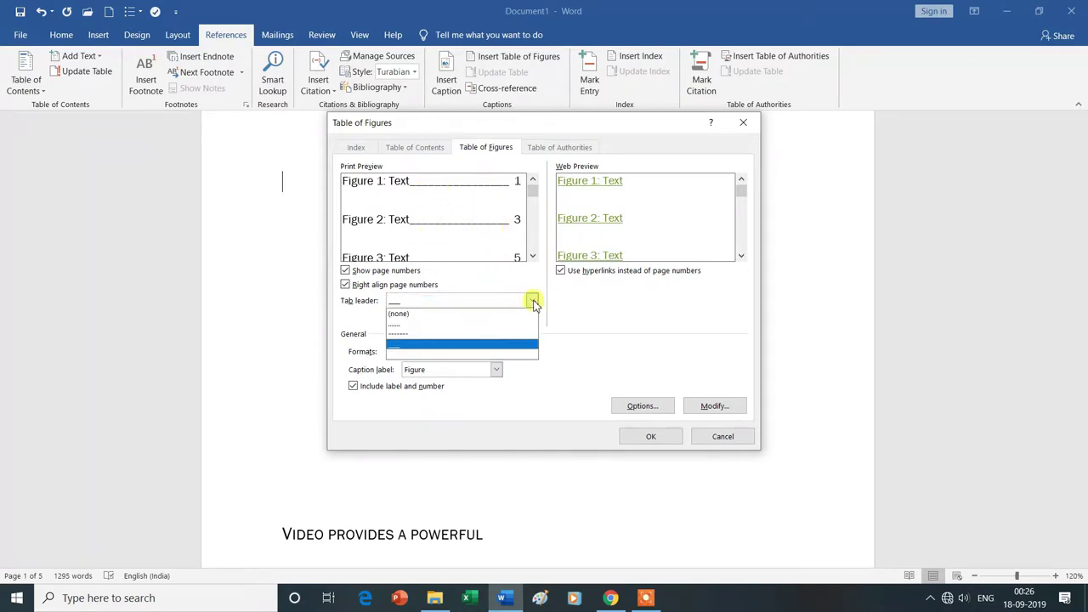
click(418, 325)
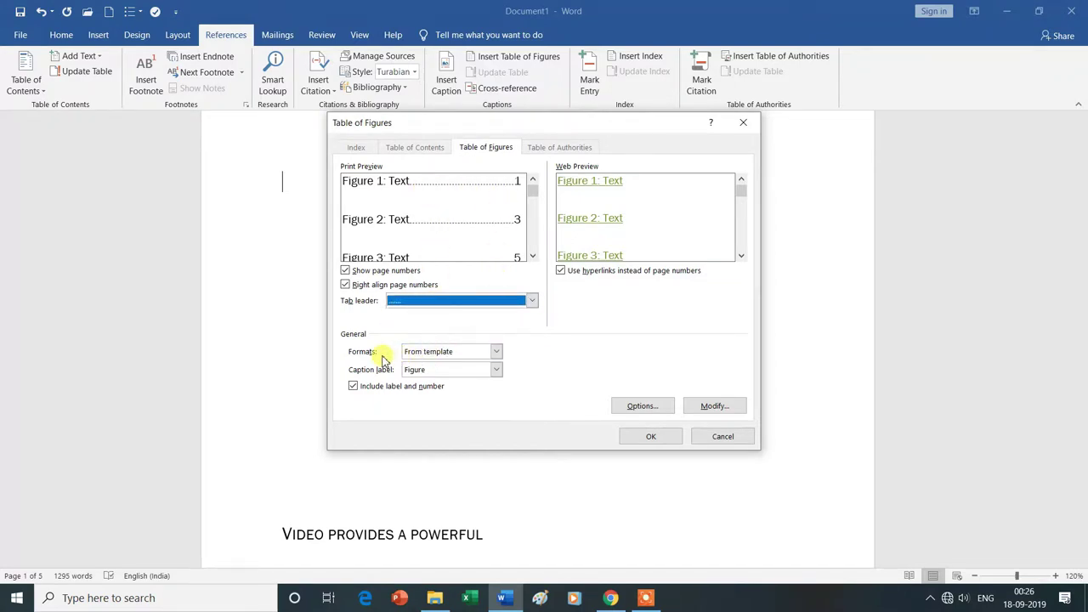
click(497, 354)
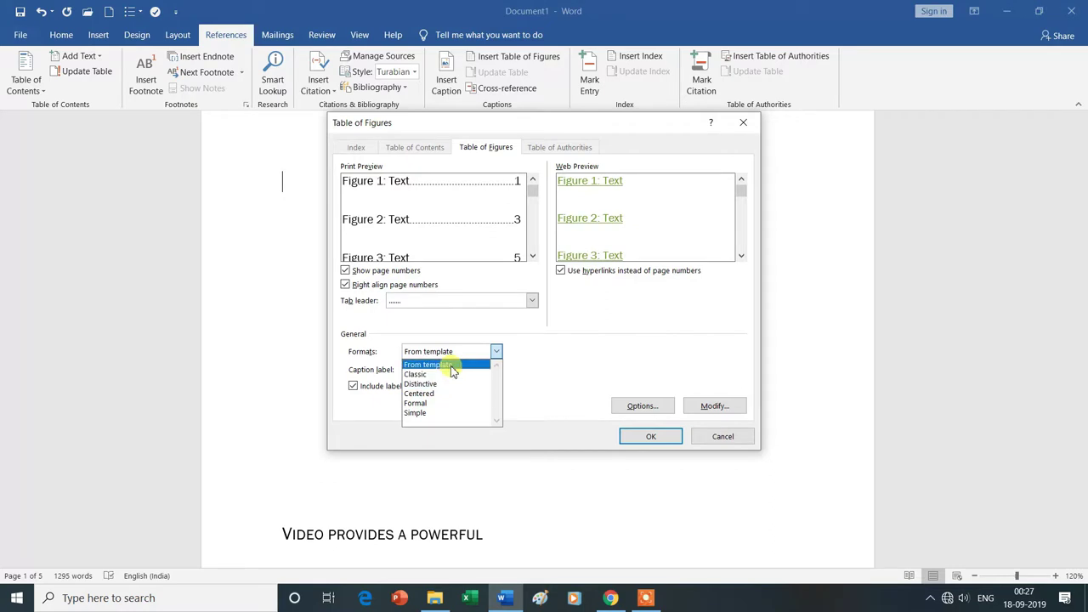
click(453, 372)
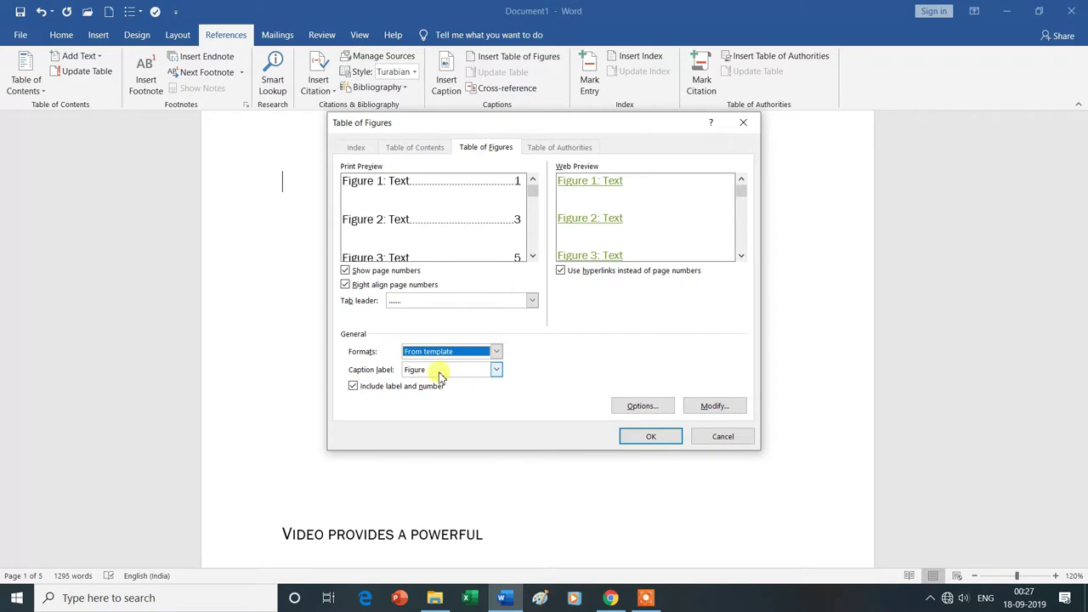
click(495, 371)
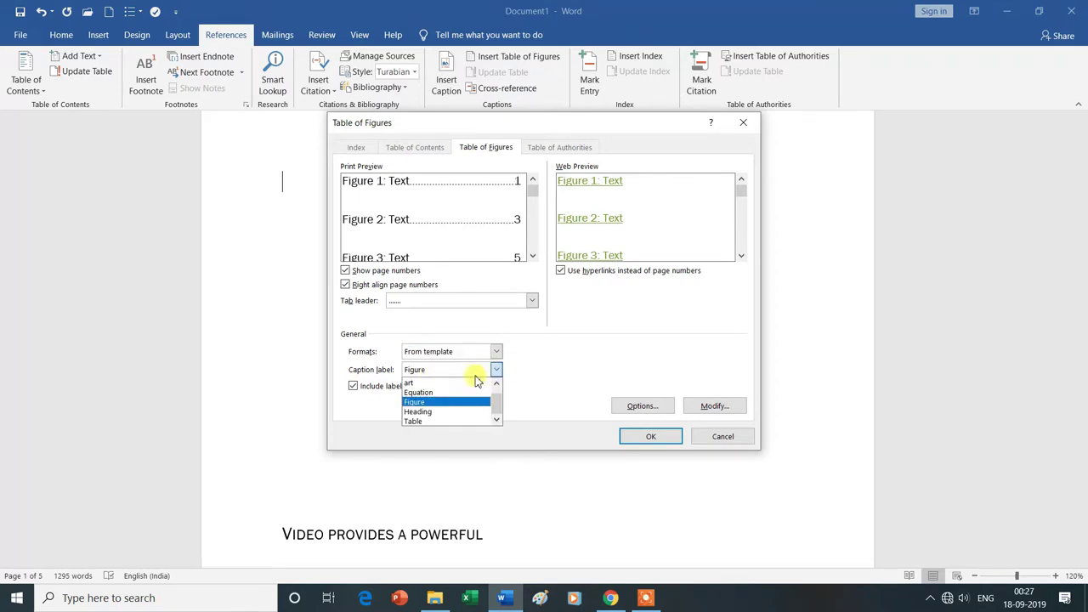
click(444, 403)
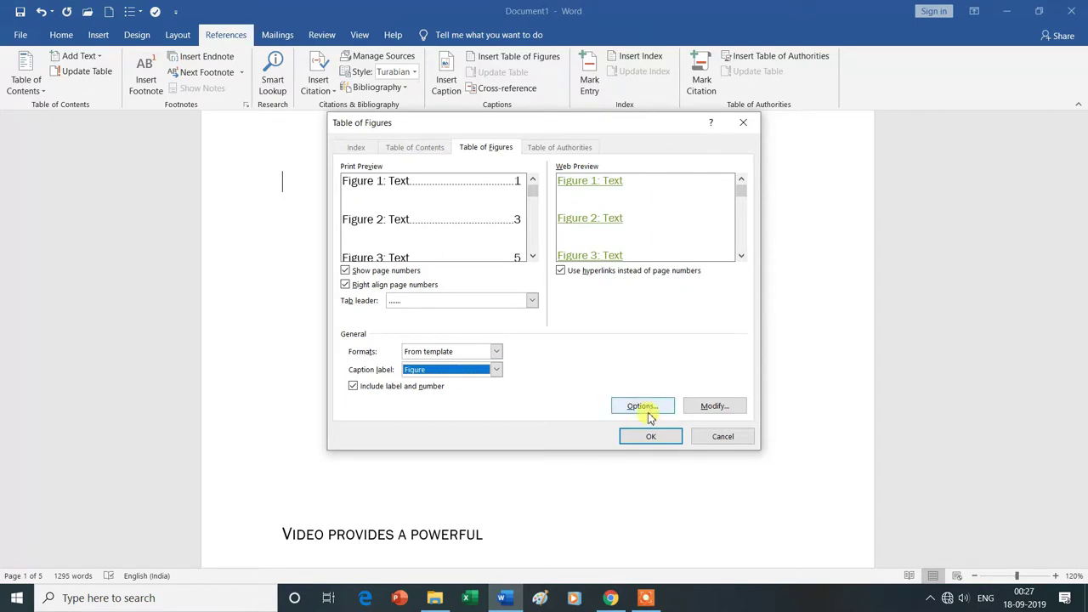
click(704, 407)
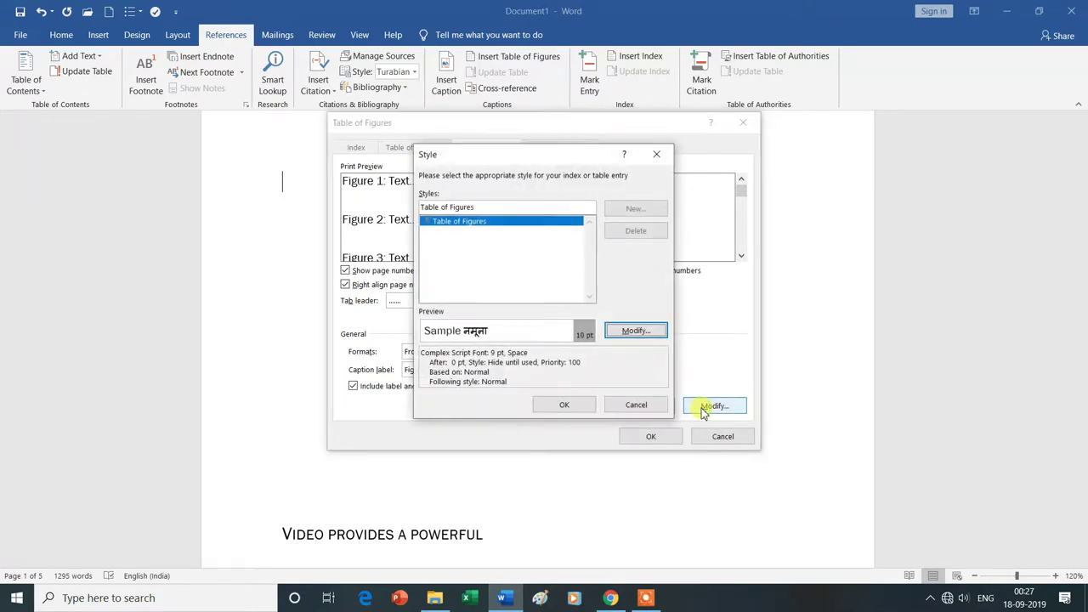
Step: Discard the Style changes and insert the three-entry figure list at the top
click(634, 408)
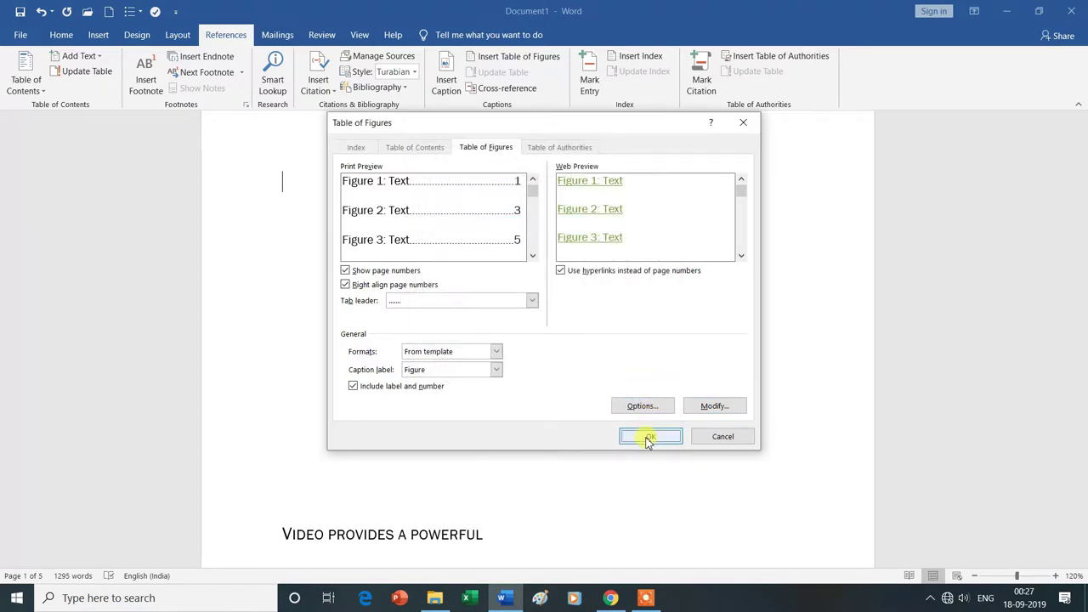
click(648, 439)
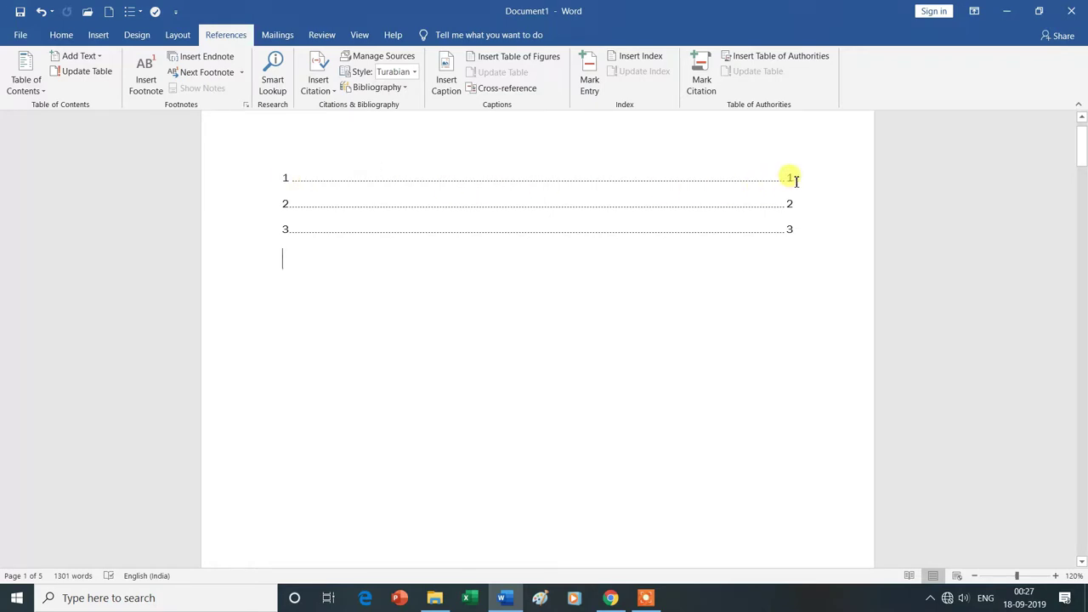
scroll(729, 311, down, 5)
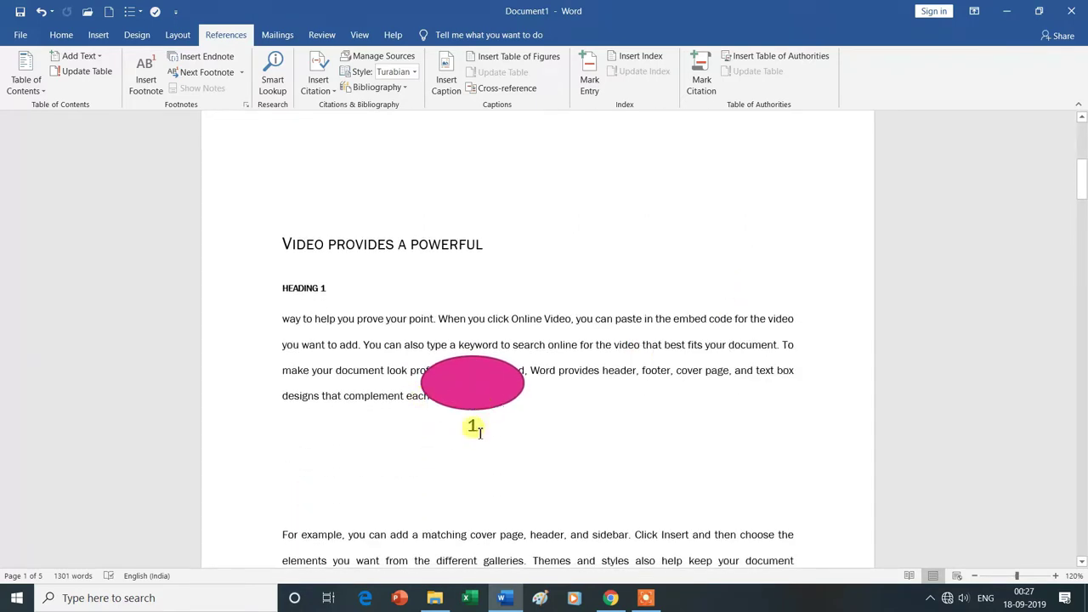
scroll(528, 404, down, 3)
scroll(528, 405, down, 3)
scroll(528, 405, down, 4)
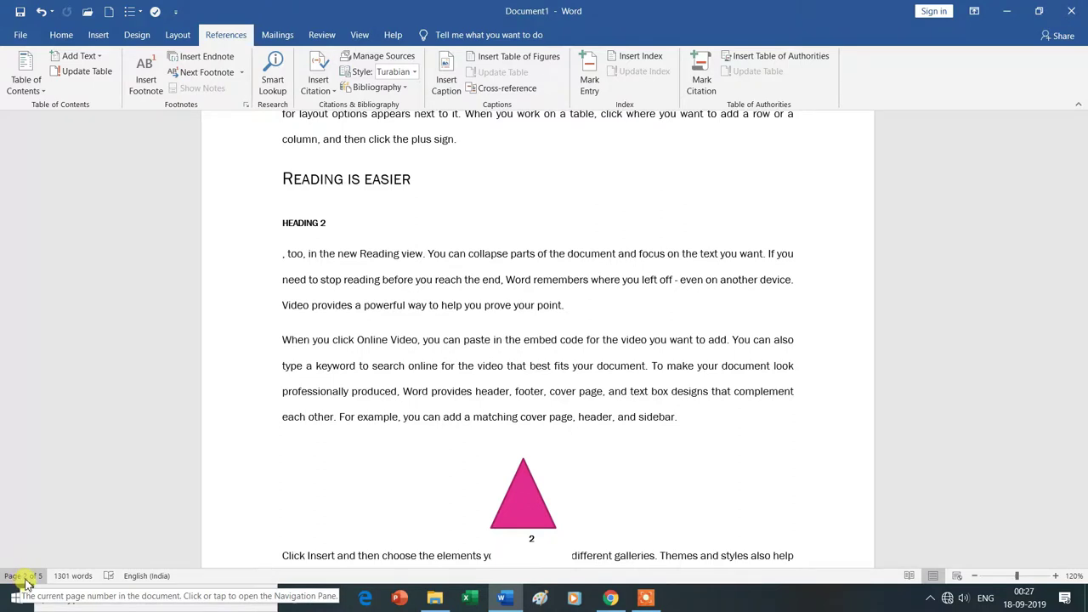
scroll(476, 365, up, 5)
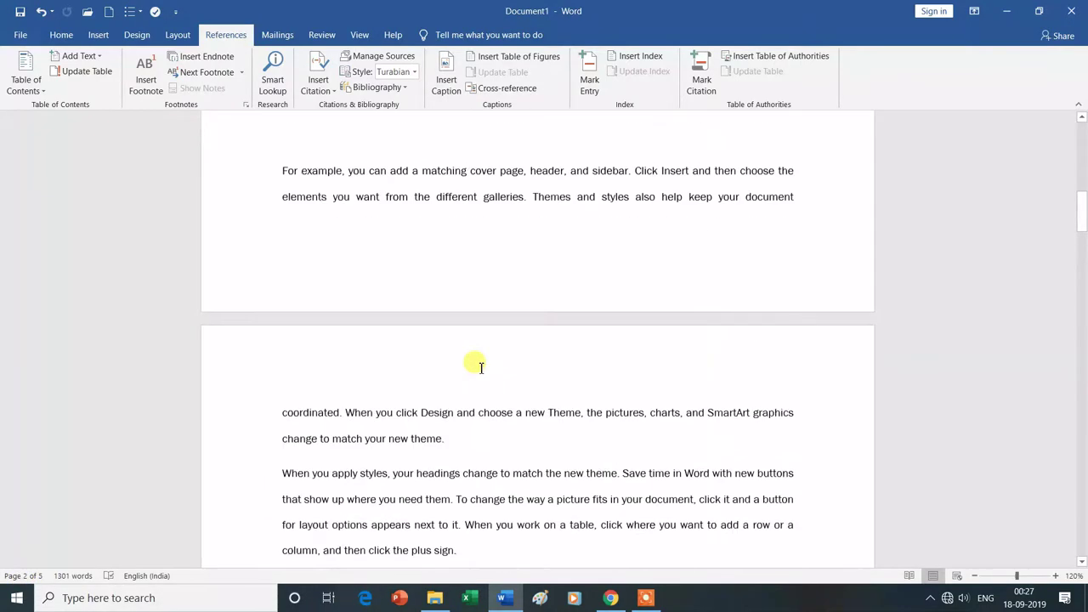
scroll(480, 367, up, 3)
scroll(479, 369, up, 3)
scroll(478, 365, up, 3)
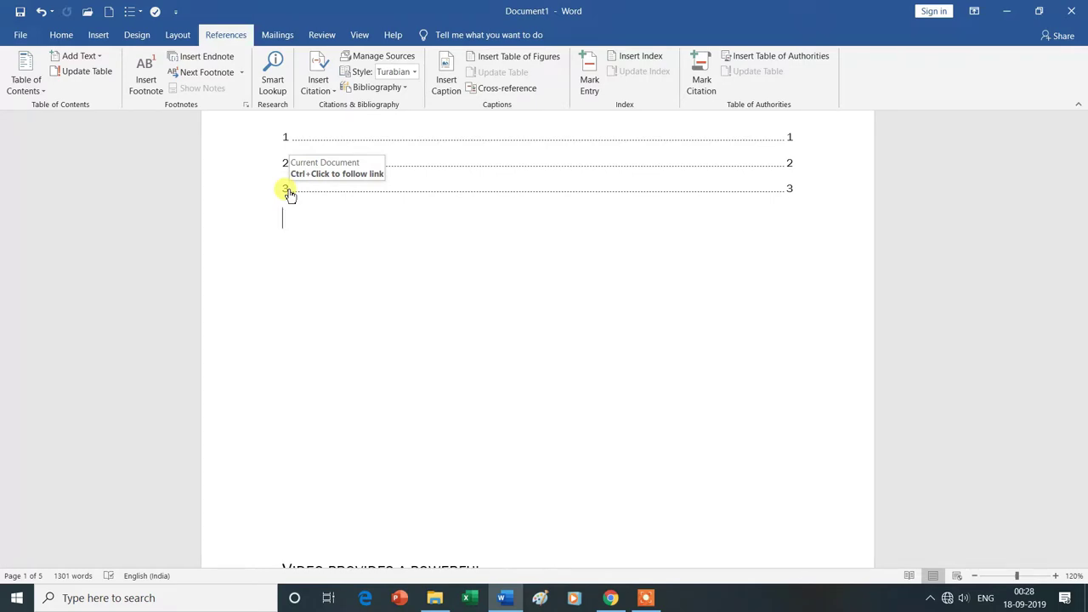
ctrl+click(289, 193)
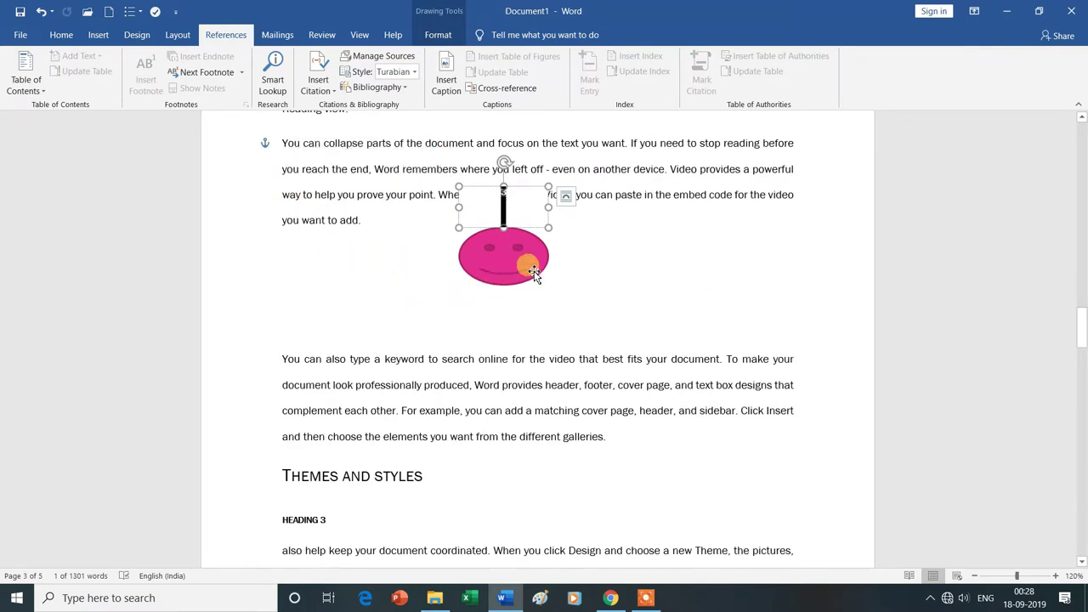
click(605, 255)
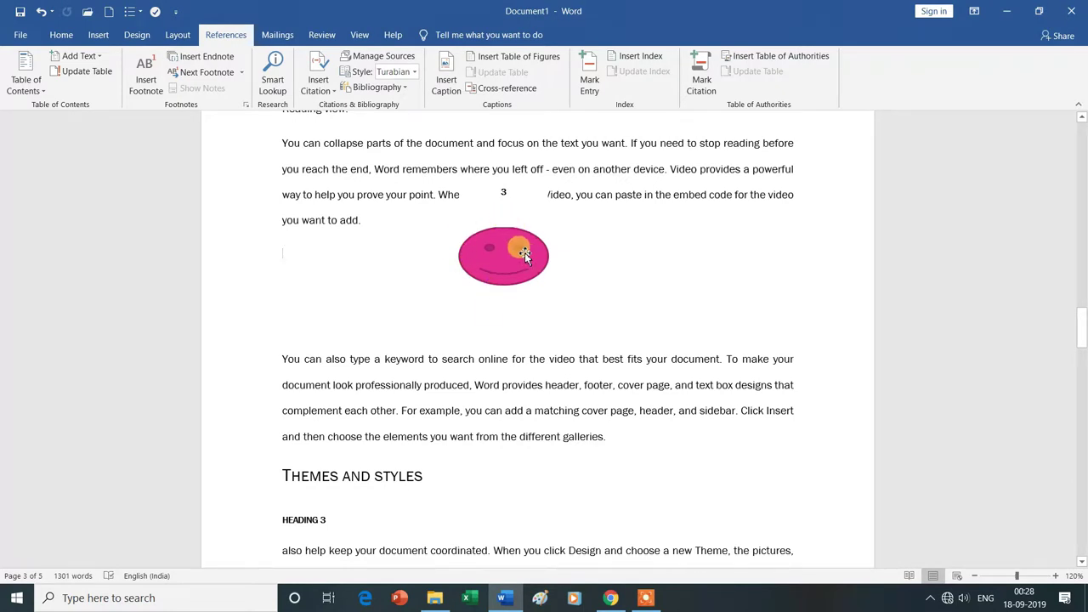
scroll(586, 289, up, 3)
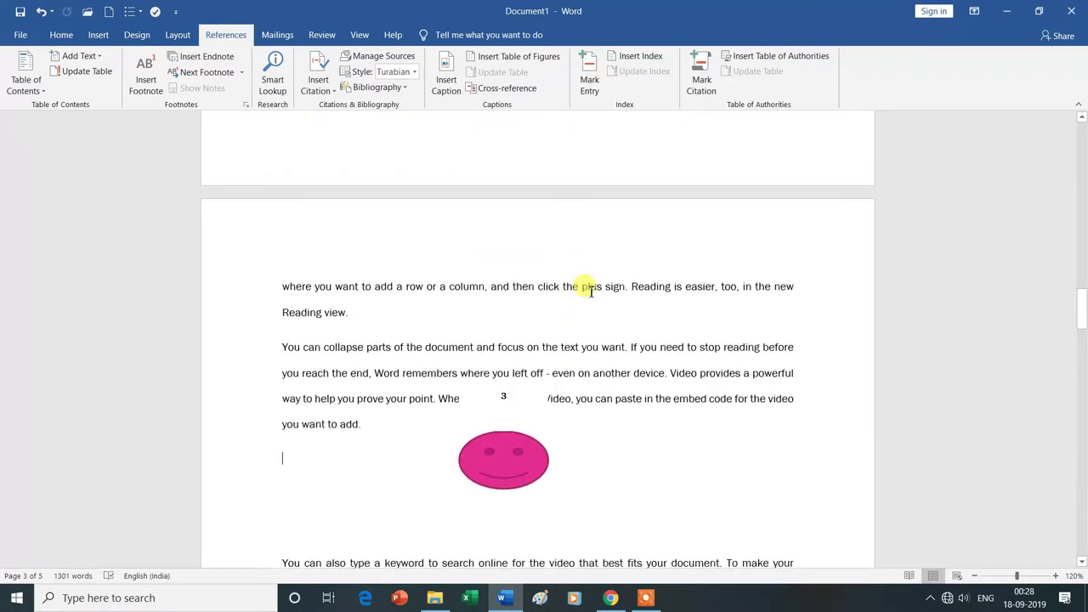
scroll(591, 291, up, 3)
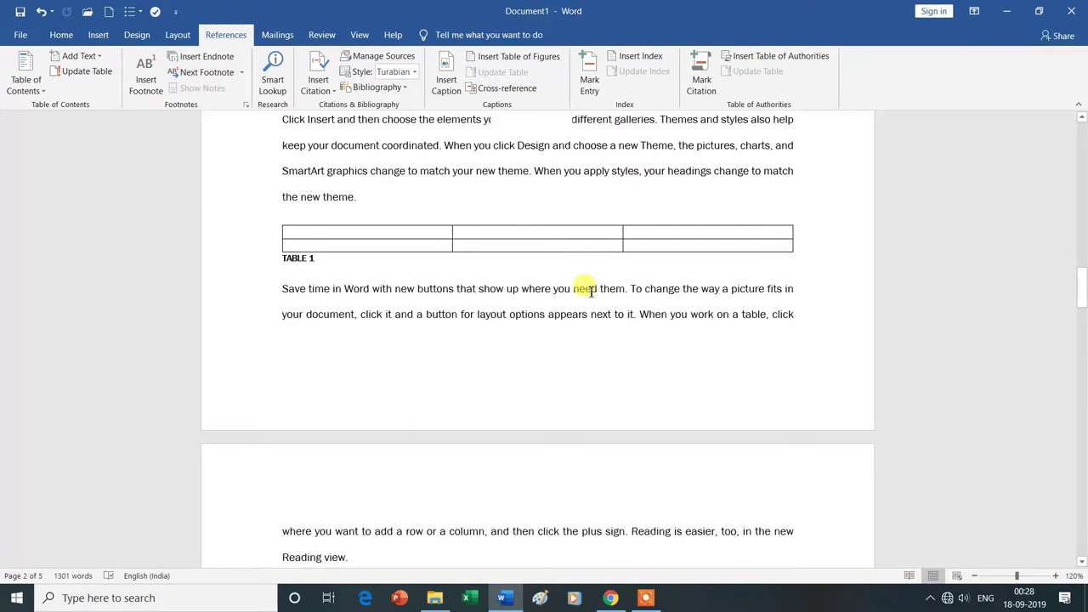
key(ctrl+Home)
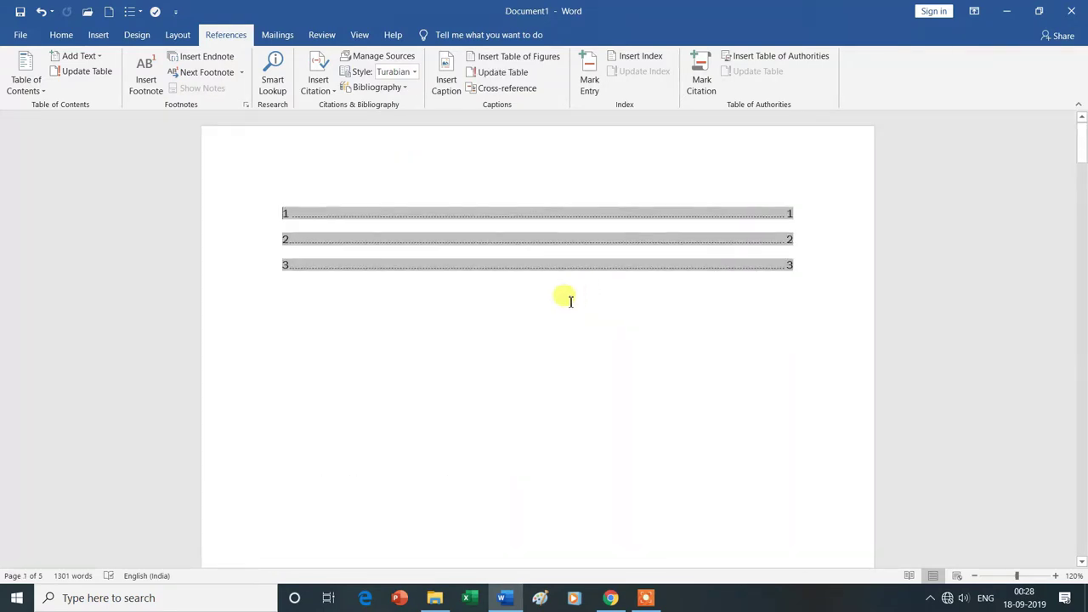
click(291, 303)
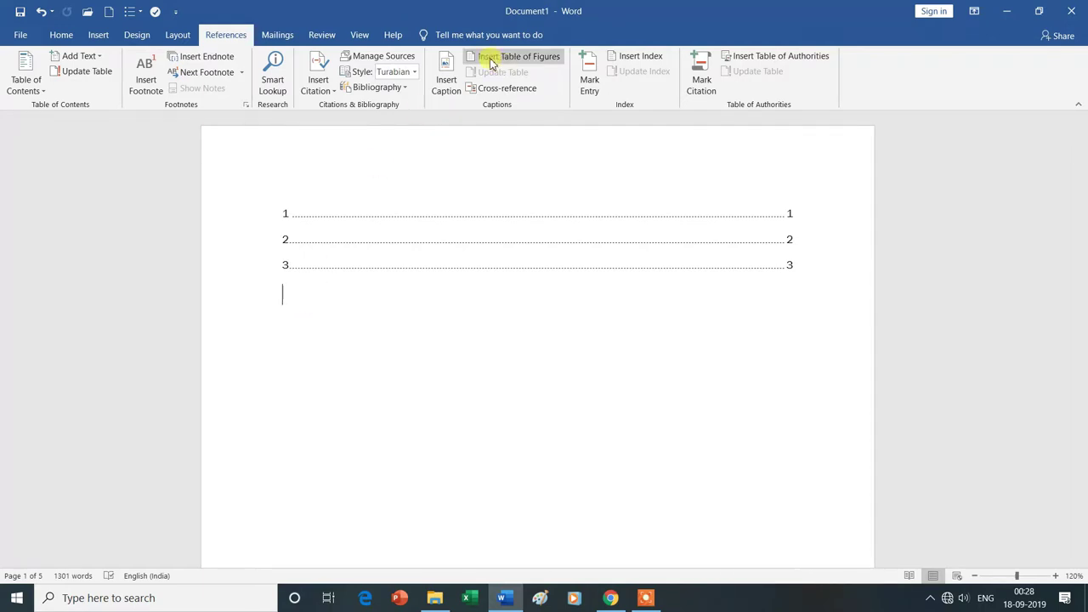
Step: Insert a second table of figures listing Equation captions below the figure list
click(532, 61)
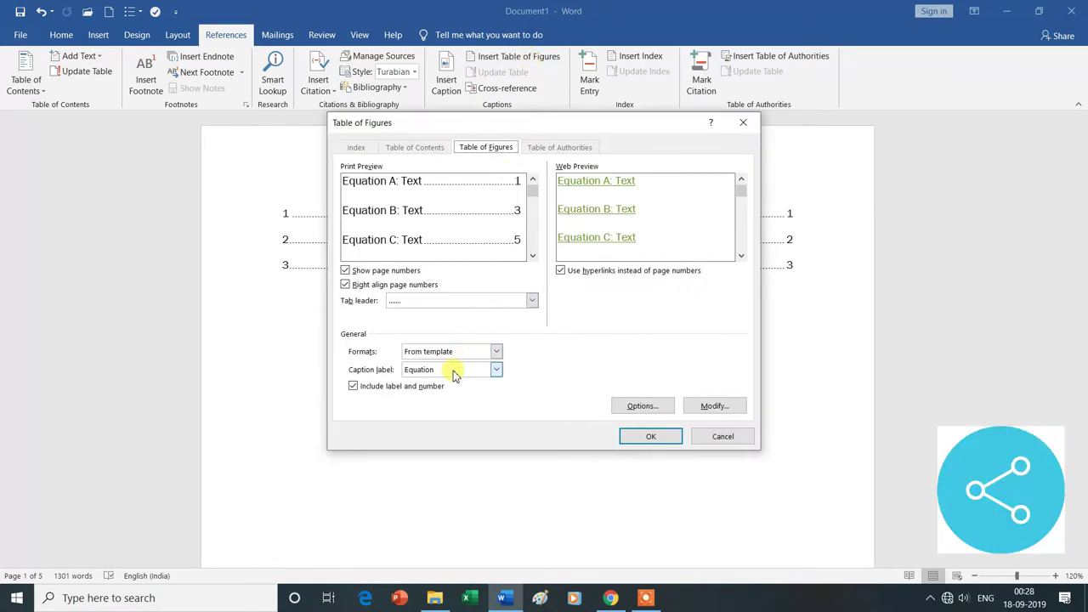
click(497, 372)
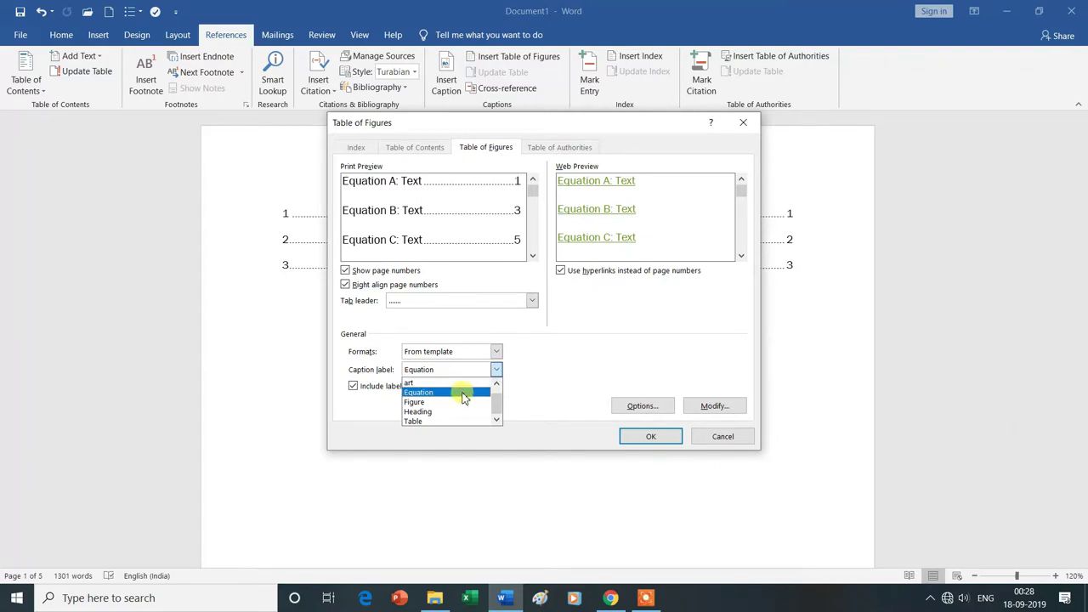
click(463, 394)
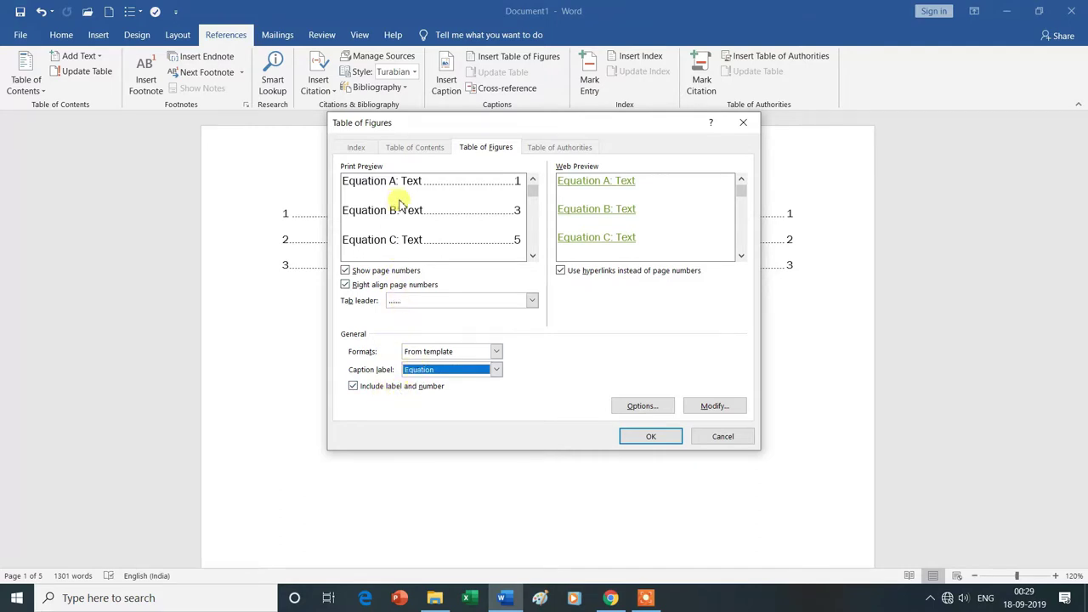
click(651, 437)
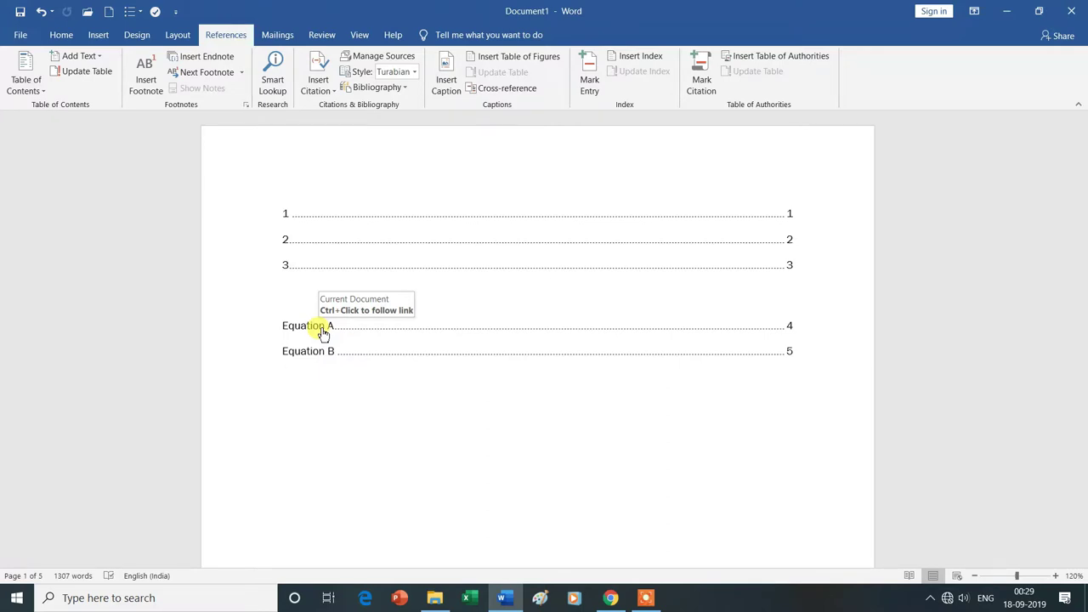
Step: Follow the Equation A and Equation B entries to check their captions on pages 4 and 5
ctrl+click(323, 329)
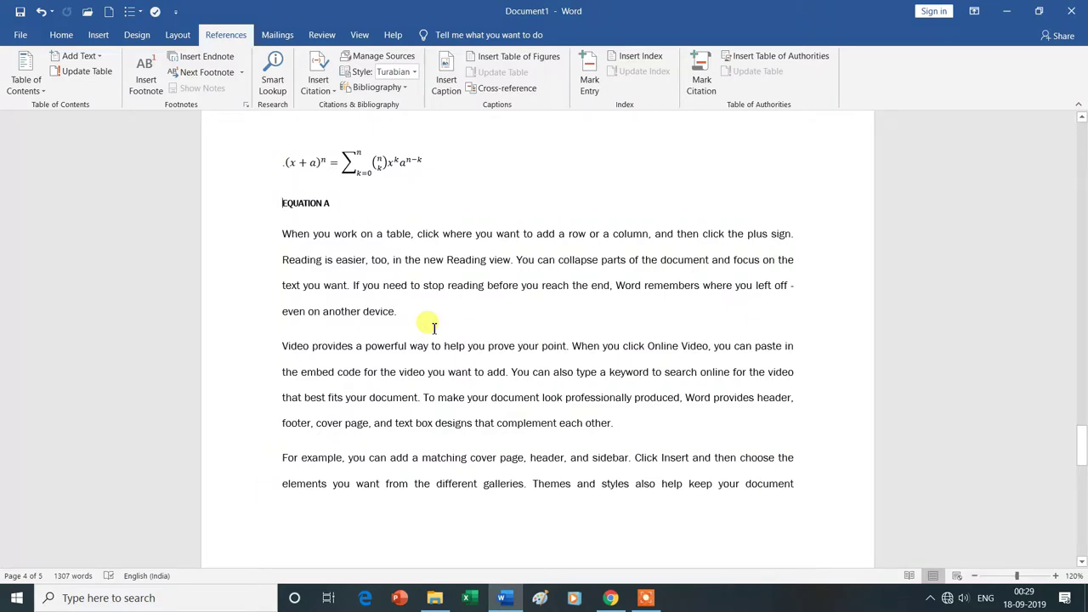
key(ctrl+Home)
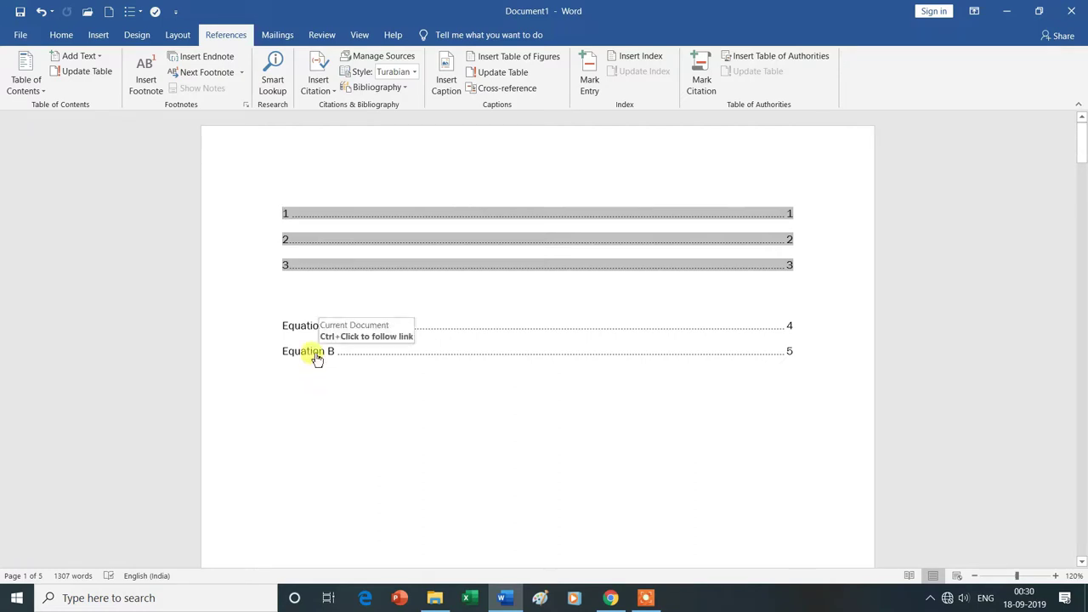
ctrl+click(315, 355)
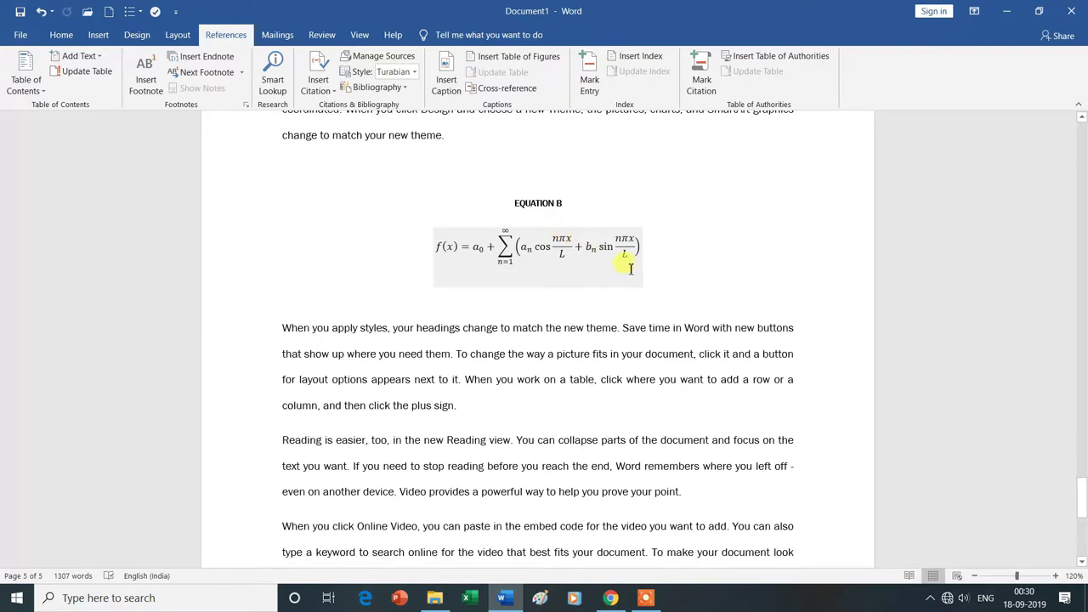
scroll(633, 269, up, 5)
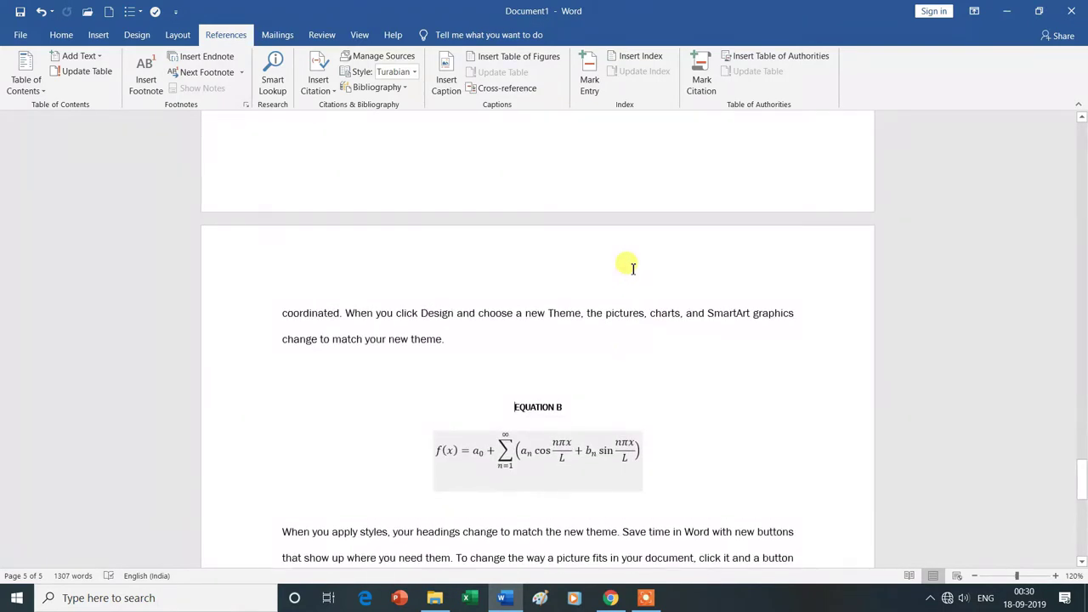
Step: Back at the document start, add a blank line below the equation list
key(ctrl+Home)
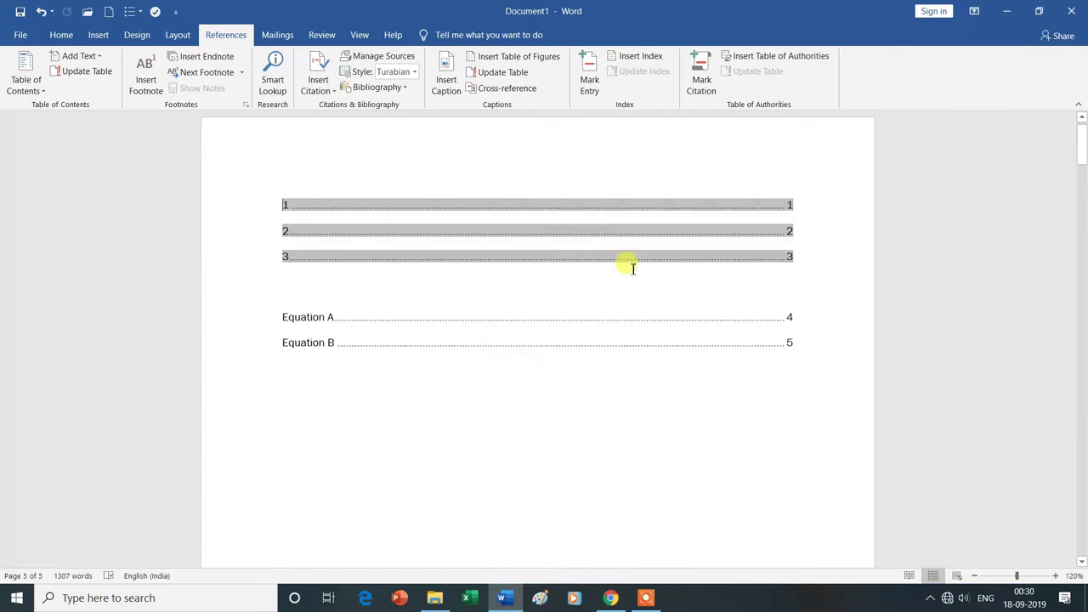
click(278, 411)
key(Return)
key(Return)
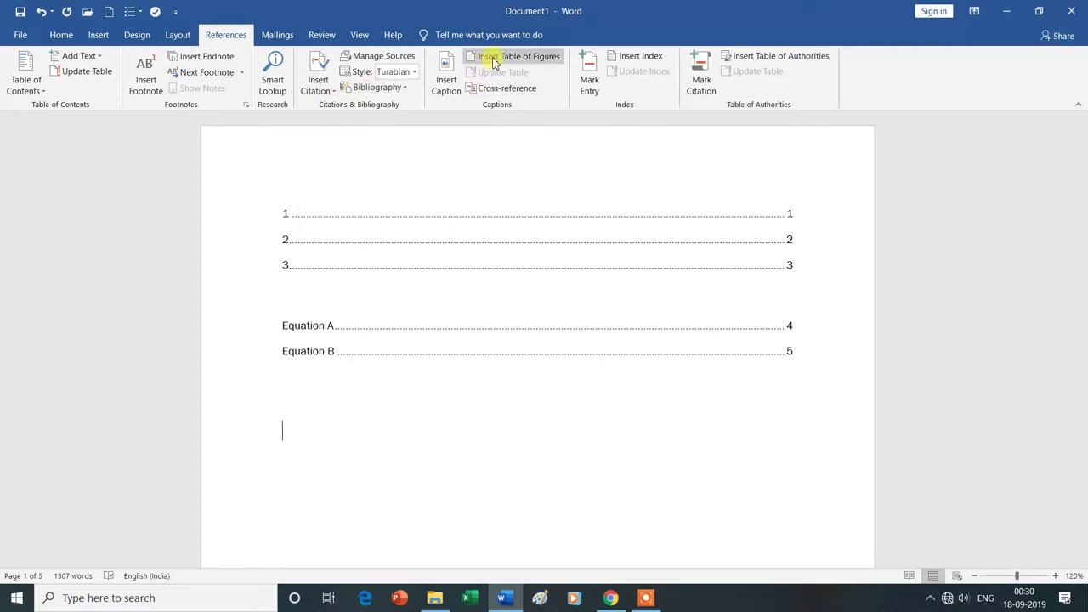
Step: Insert a list of Table captions with solid underline tab leaders below the equation list
click(532, 61)
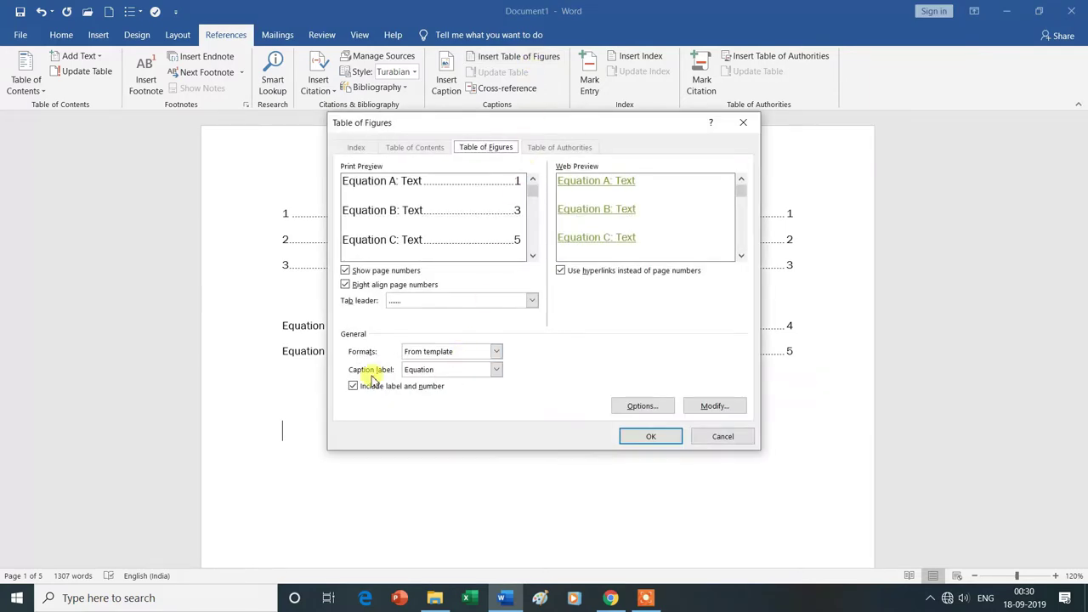
click(497, 370)
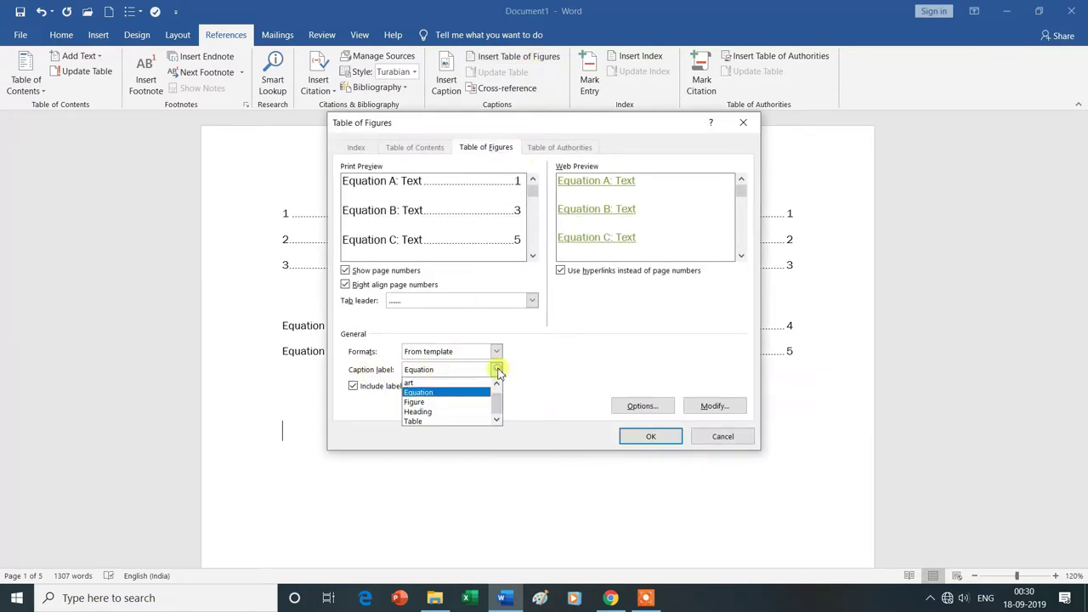
click(427, 422)
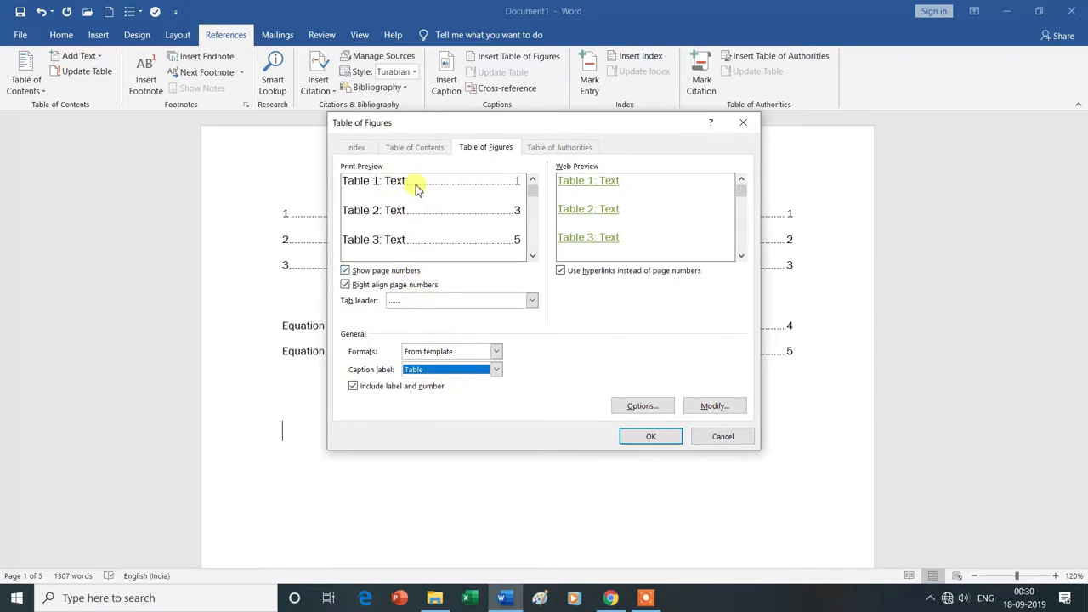
click(531, 301)
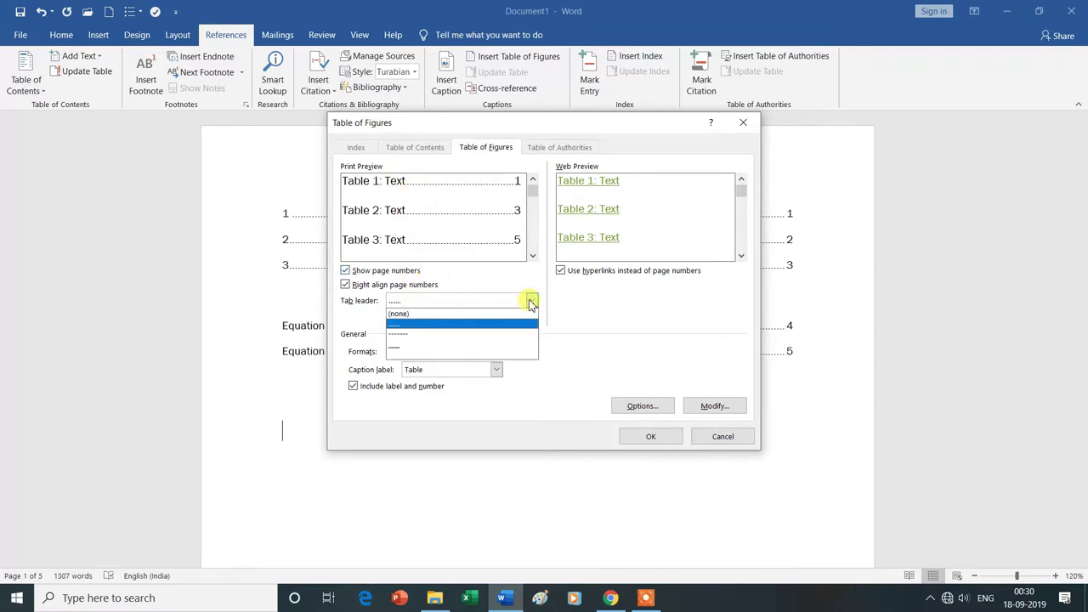
click(407, 348)
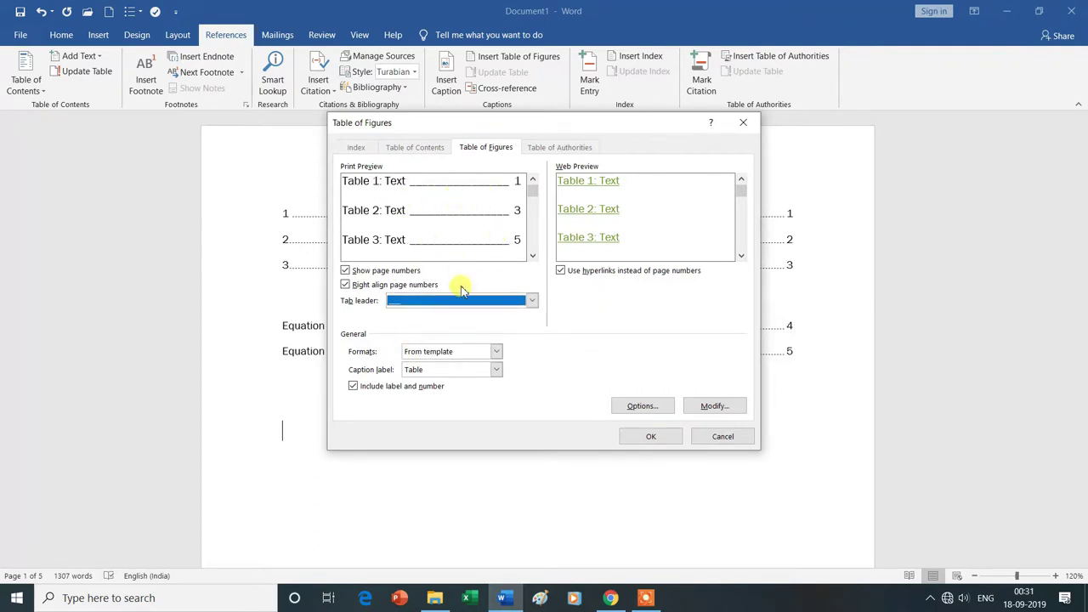
click(651, 436)
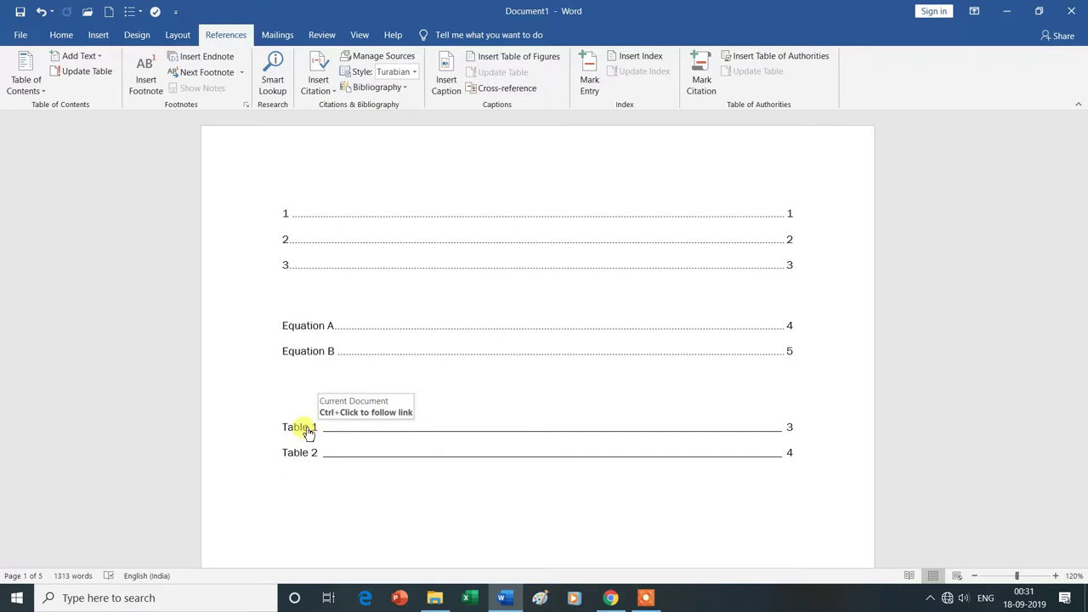
Step: Follow the Table 1 entry to its TABLE 1 caption on page 3, then return to the top
double_click(307, 429)
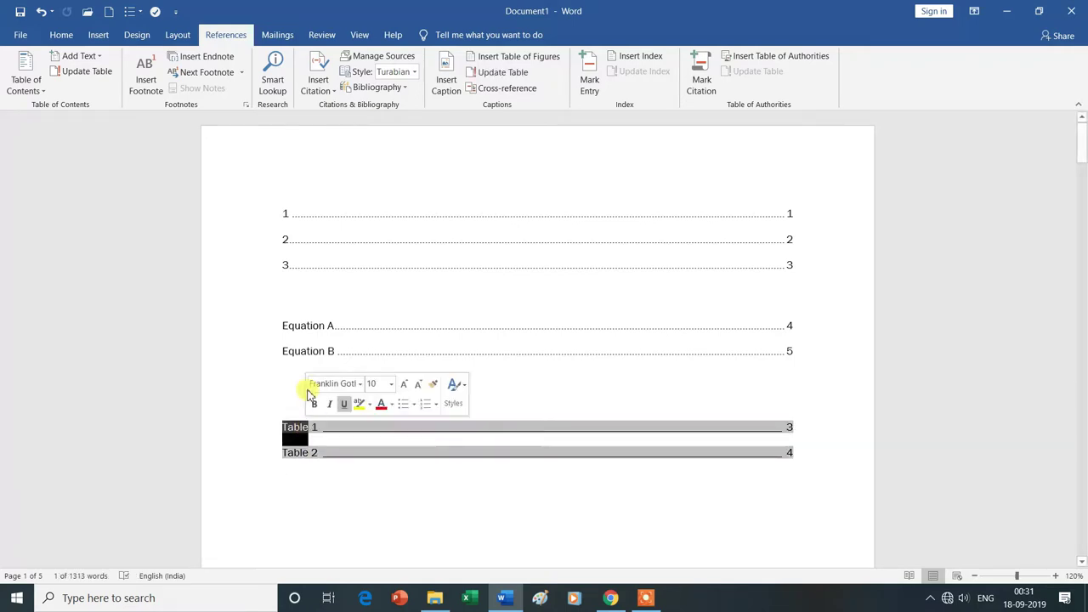
click(279, 396)
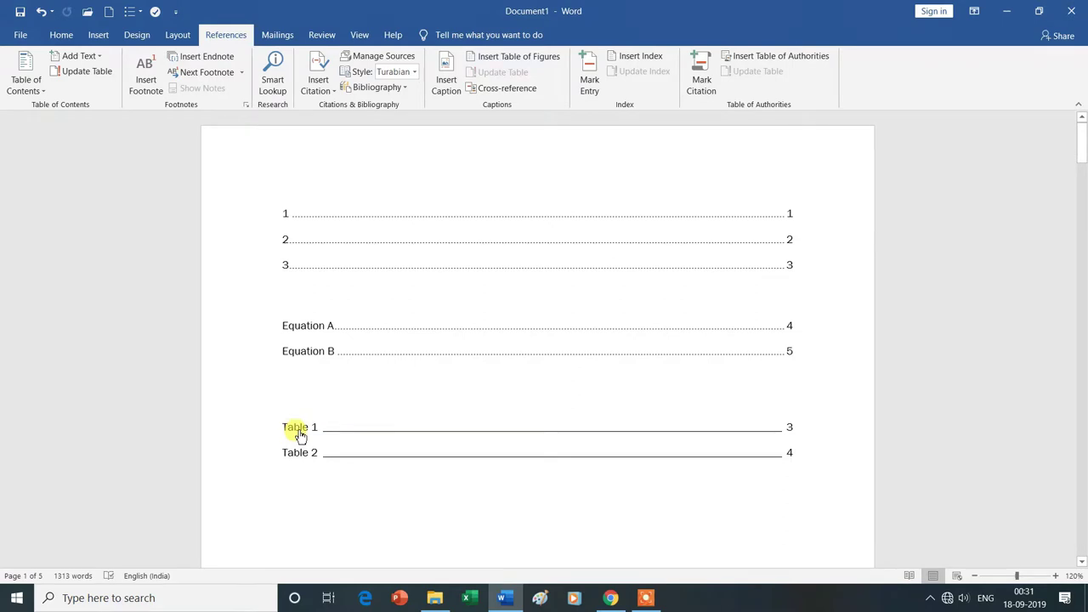
ctrl+click(300, 430)
click(295, 208)
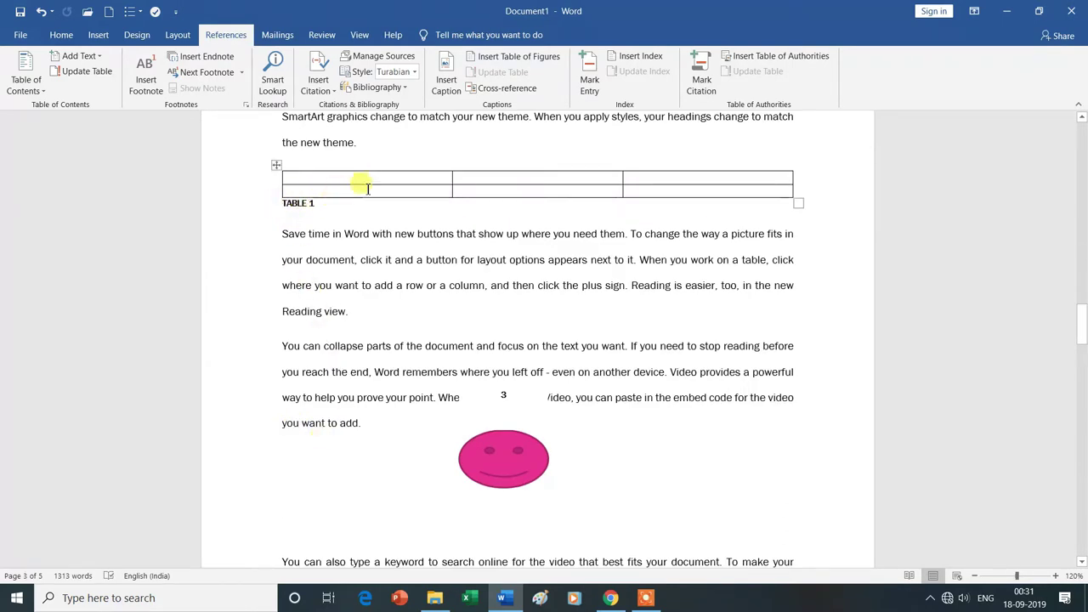
mouse_move(795, 173)
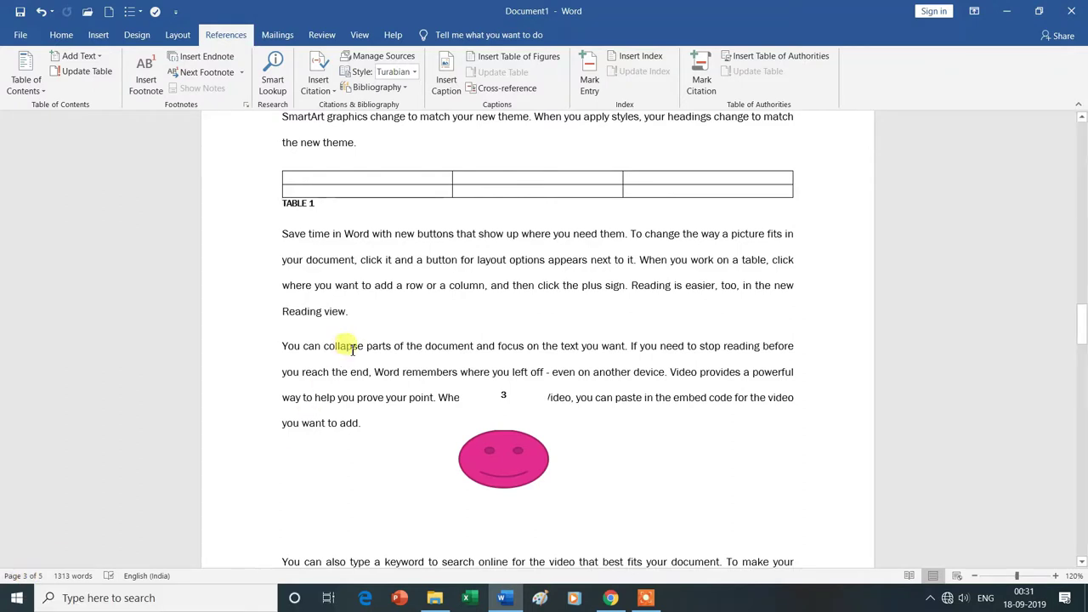
key(ctrl+Home)
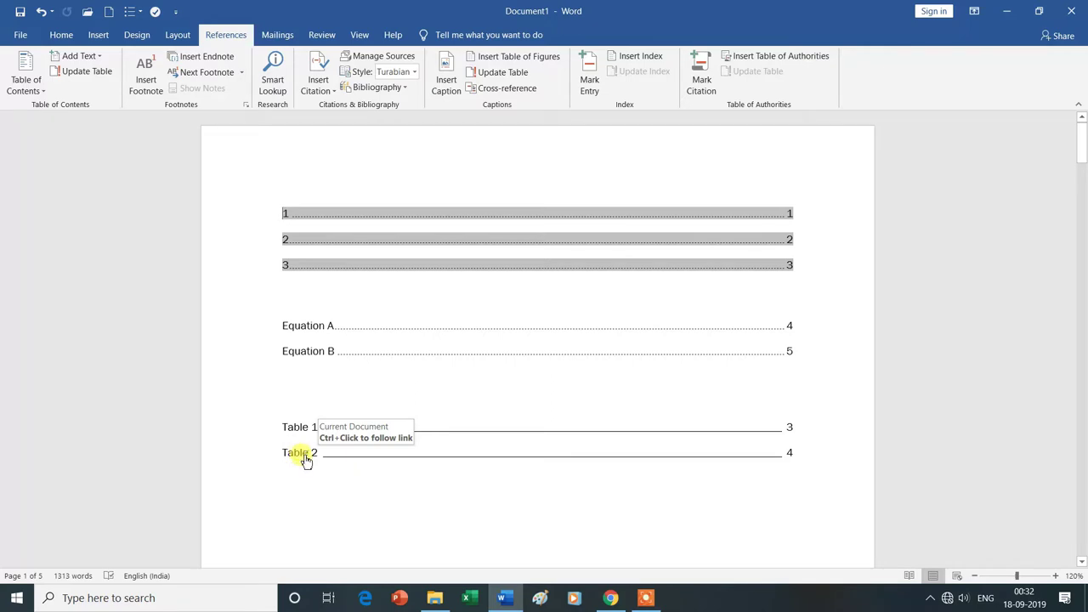
Step: Jump to the TABLE 2 caption and add an empty paragraph after 'text you want.'
ctrl+click(307, 459)
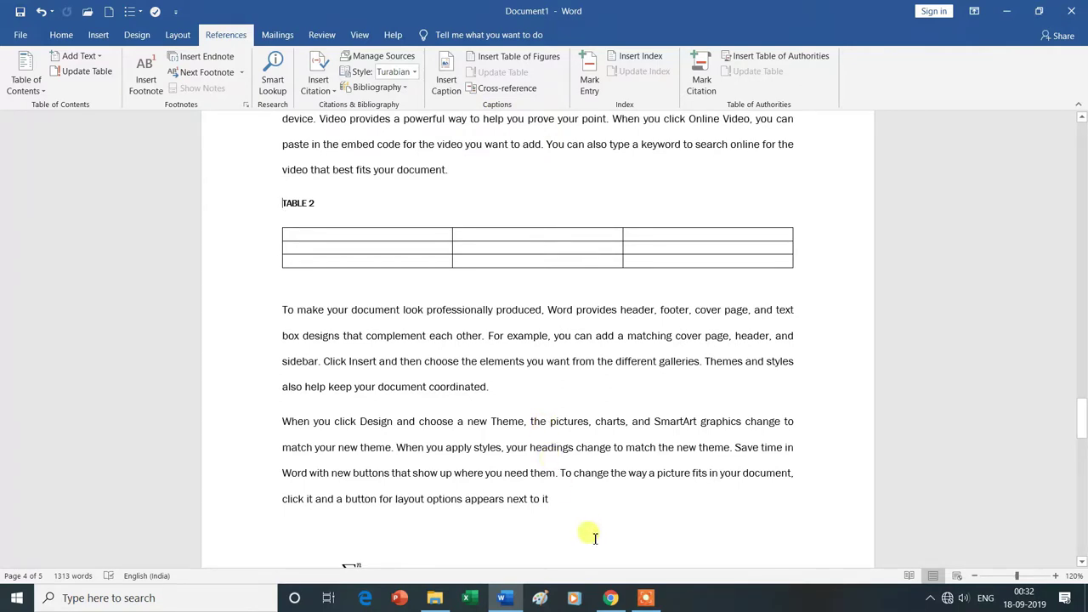
scroll(595, 537, up, 3)
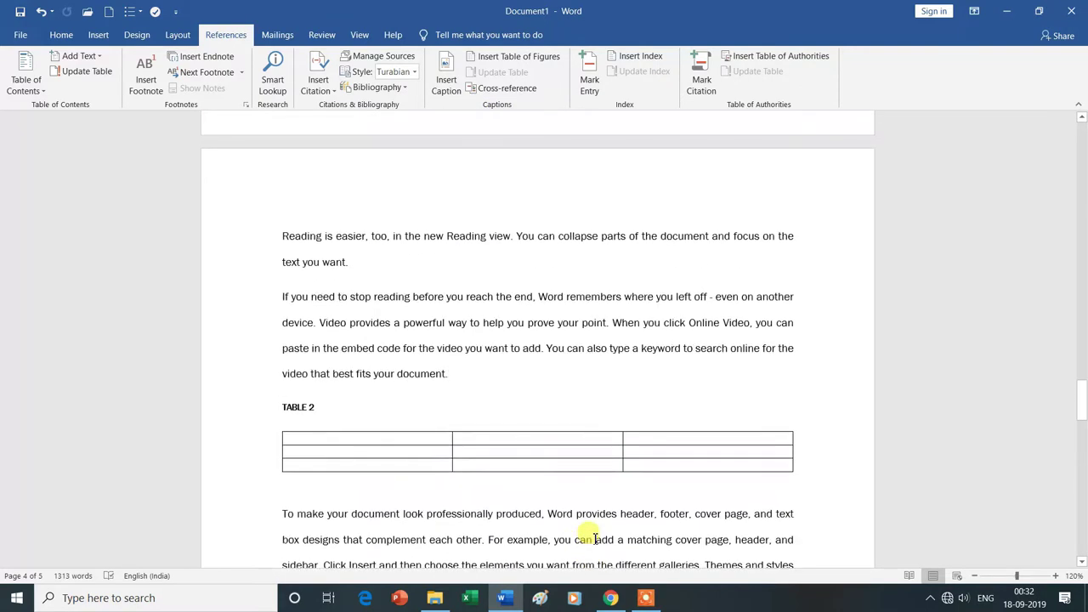
click(414, 268)
key(Return)
Step: Add another blank line and draw a pink cloud shape below 'focus on the text you want.'
key(Return)
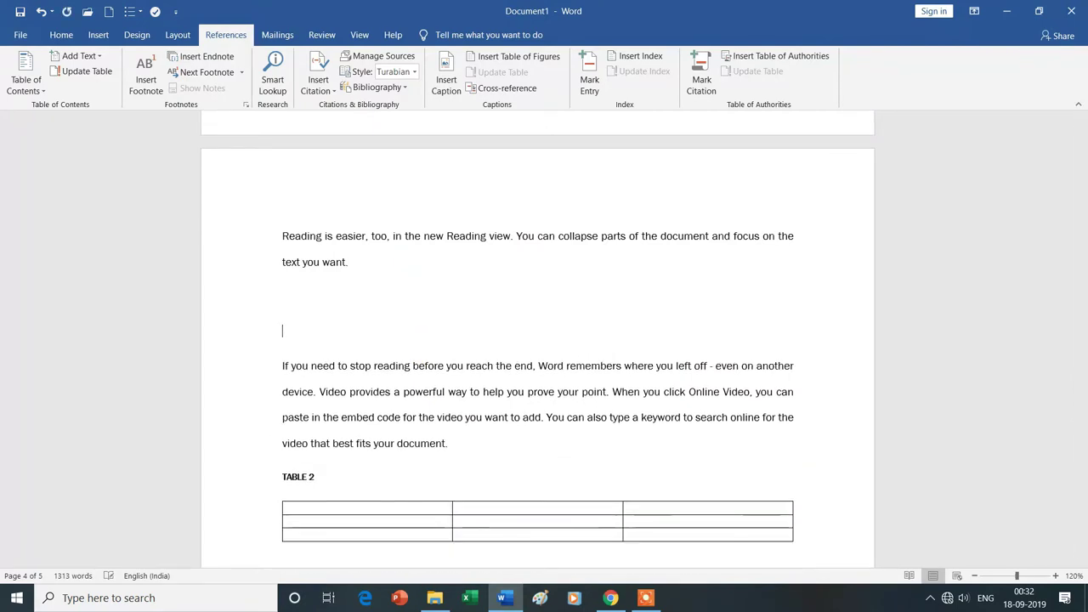
key(Return)
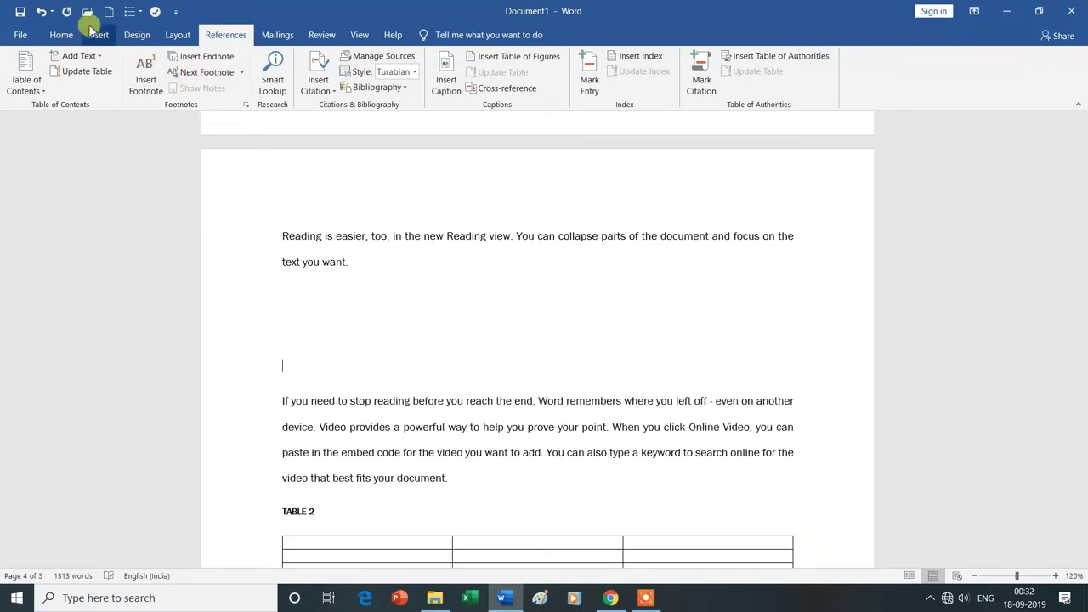
click(98, 35)
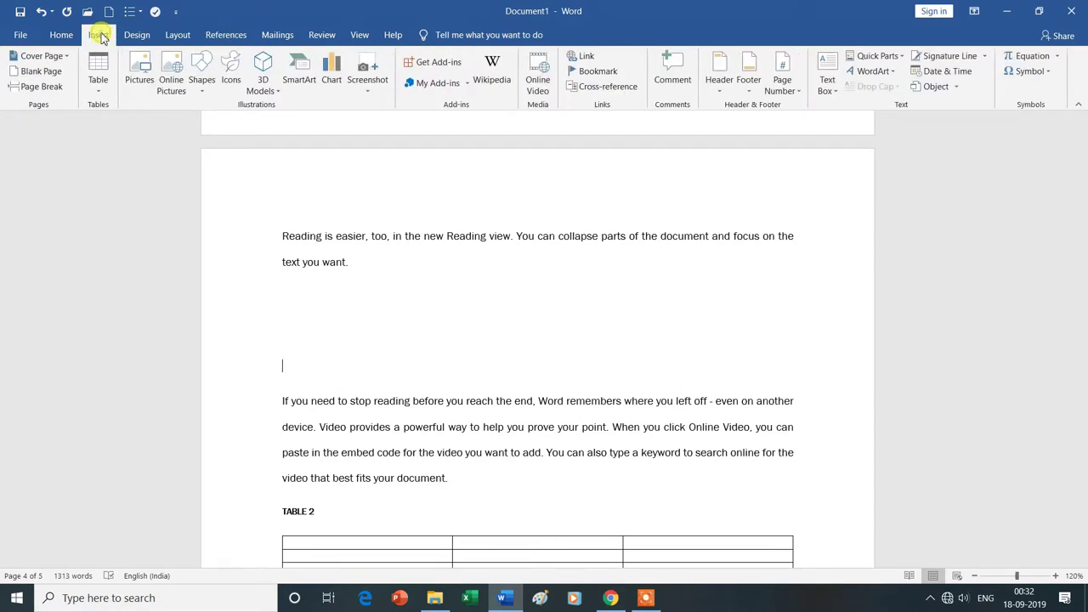
click(202, 83)
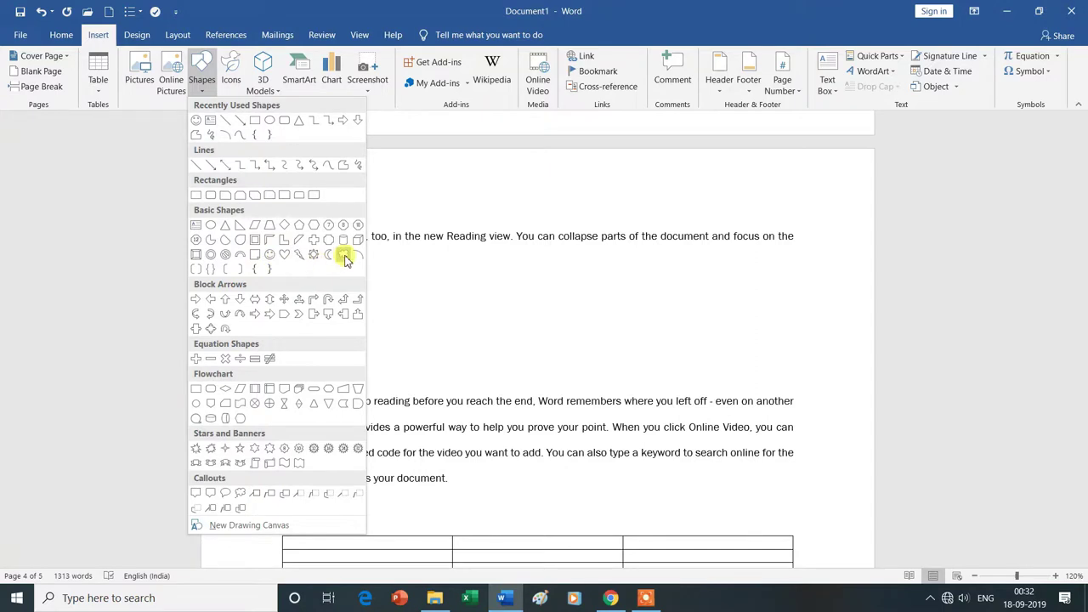
click(343, 254)
drag(483, 292, 576, 345)
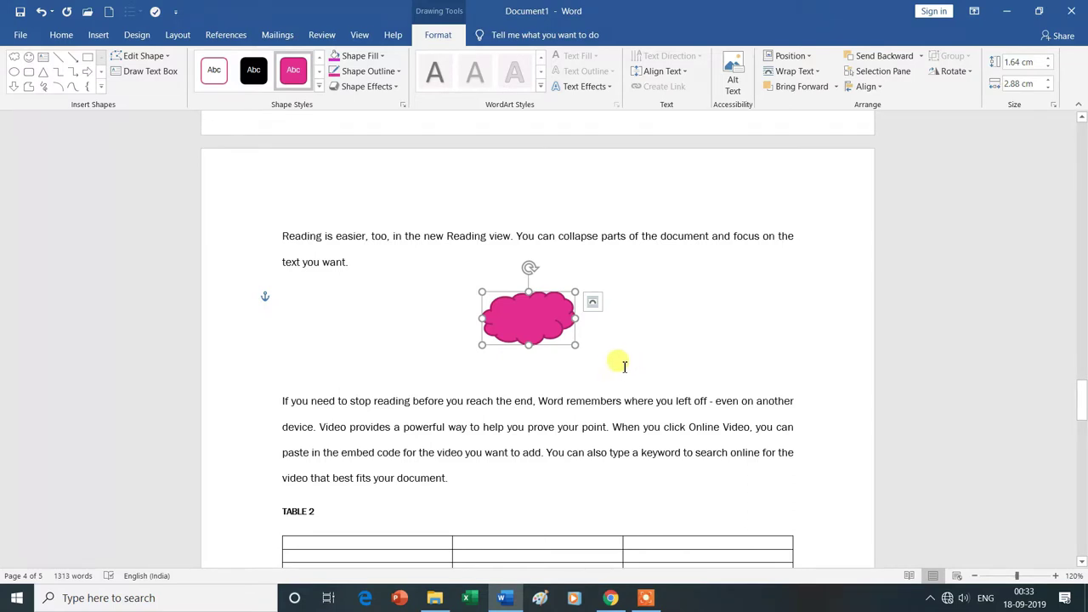
click(545, 334)
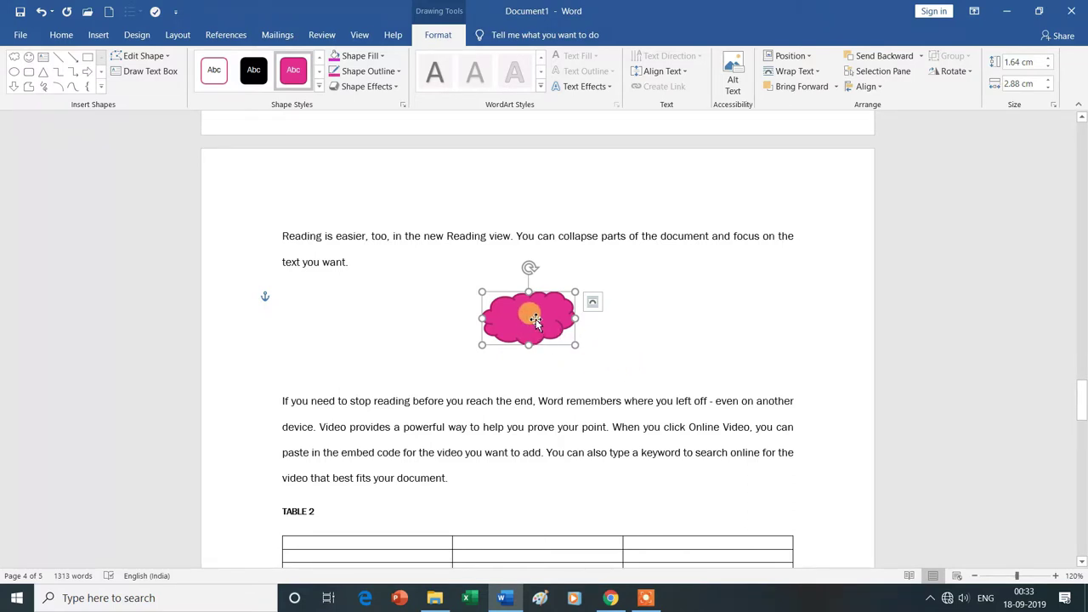
click(215, 37)
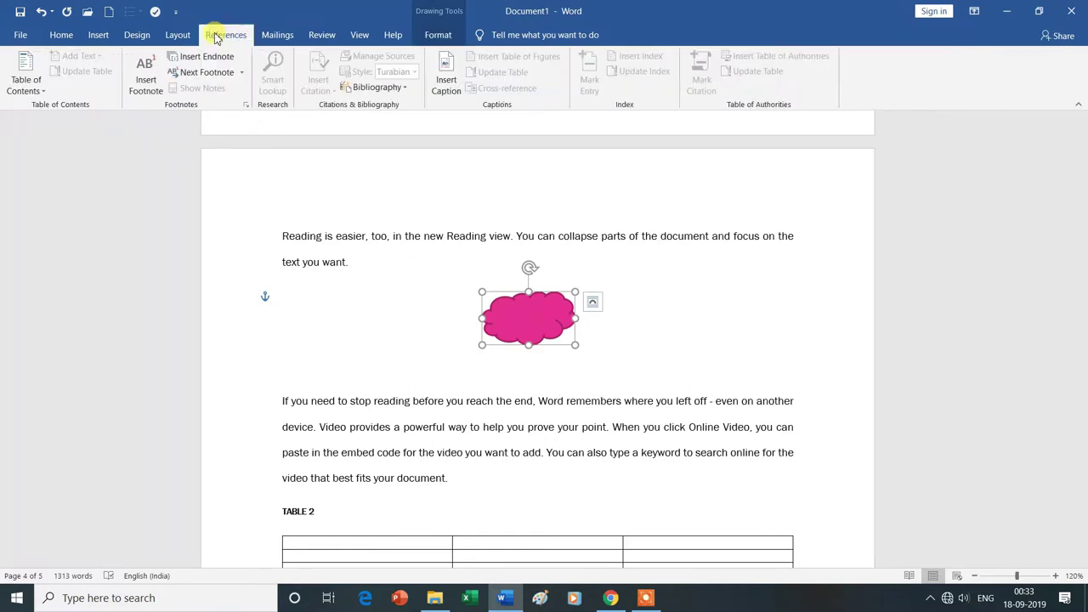
Step: Caption the cloud as a Figure with the label excluded, so it reads just 4
click(456, 88)
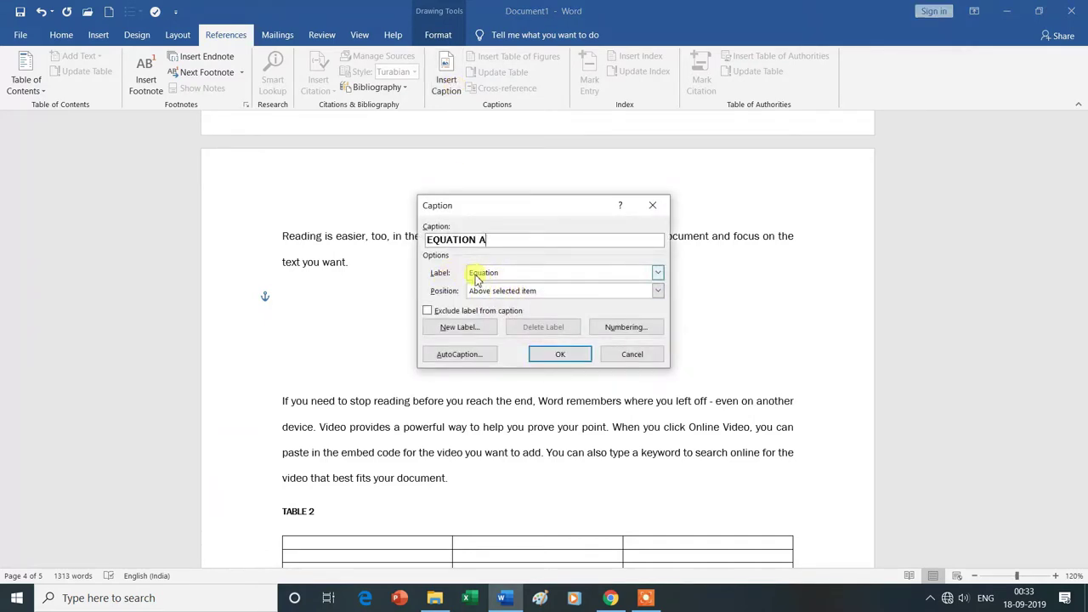
click(566, 273)
click(502, 305)
click(428, 311)
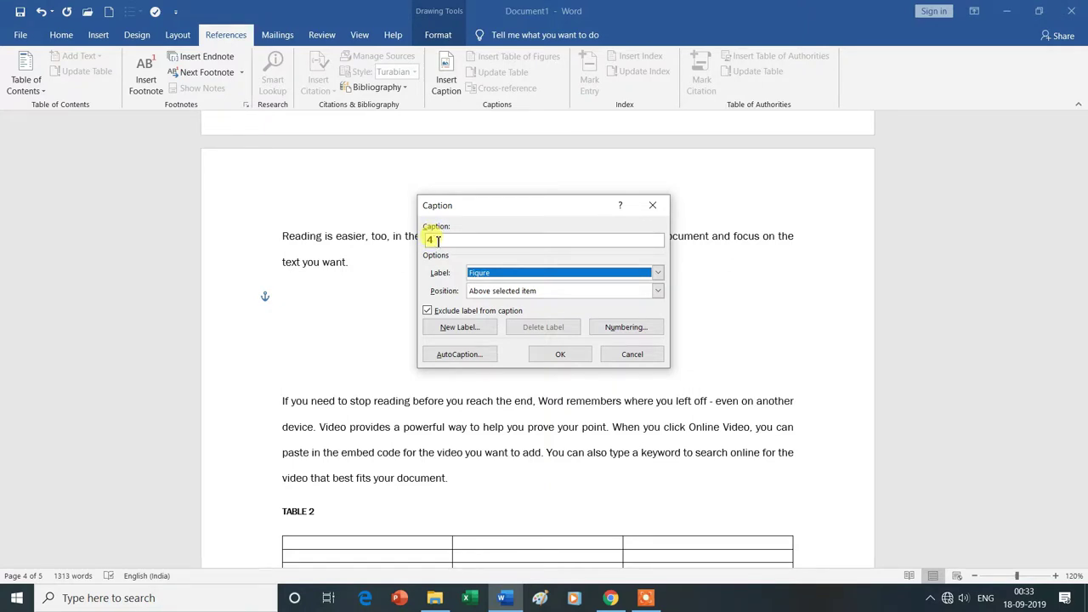
click(559, 355)
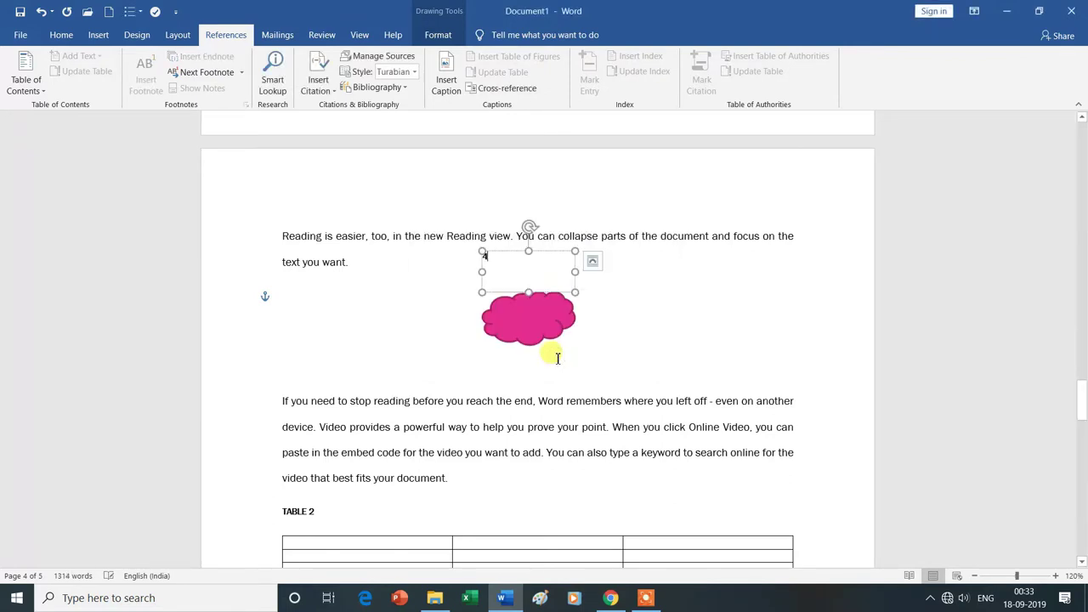
Step: Check the caption box and cloud, then jump back to the document start
click(619, 289)
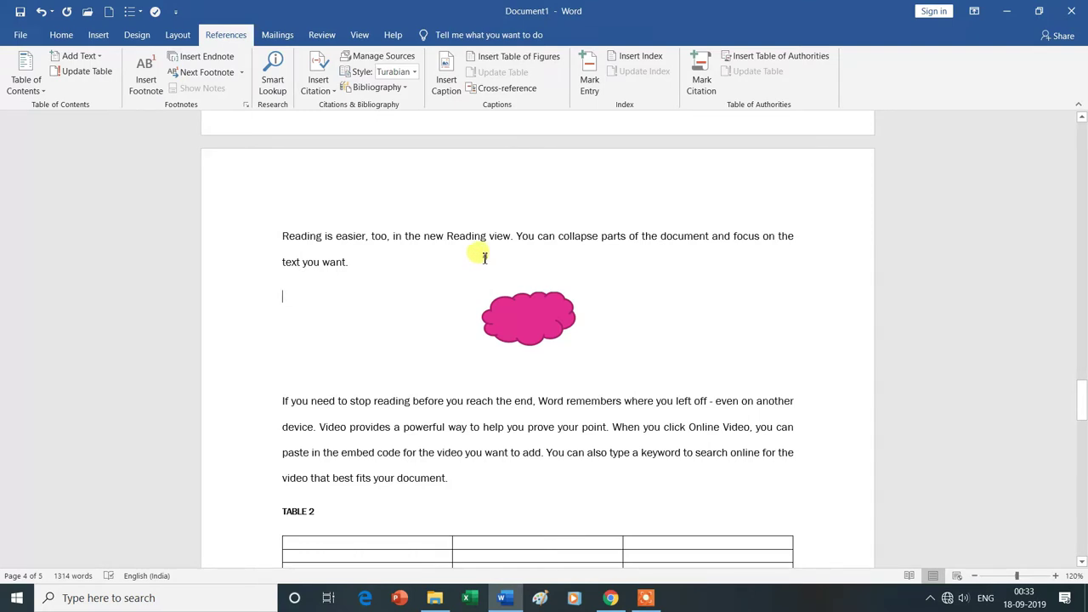
click(485, 256)
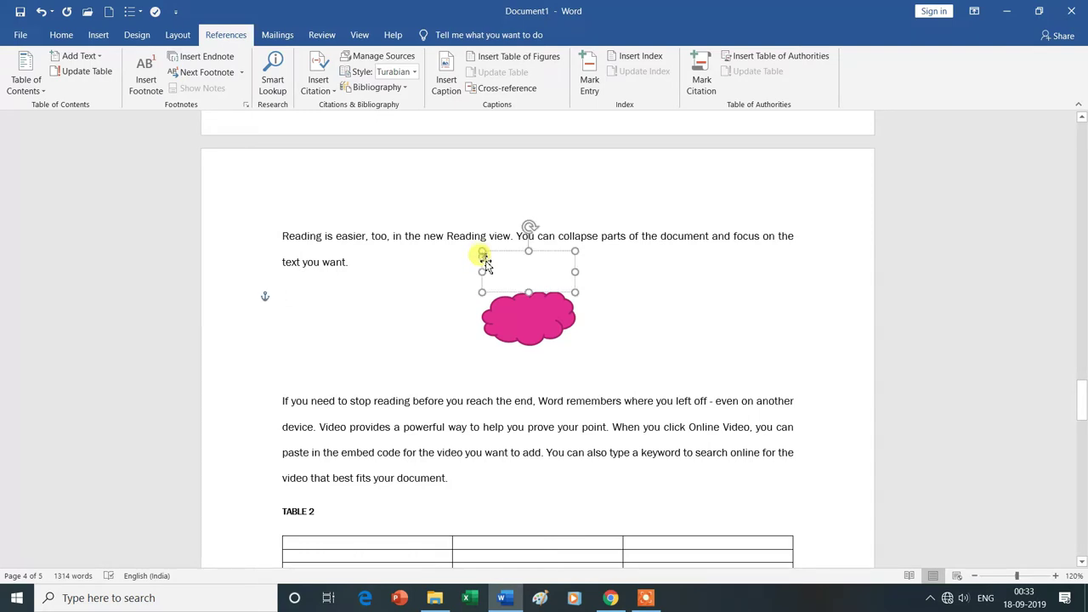
click(610, 299)
click(551, 316)
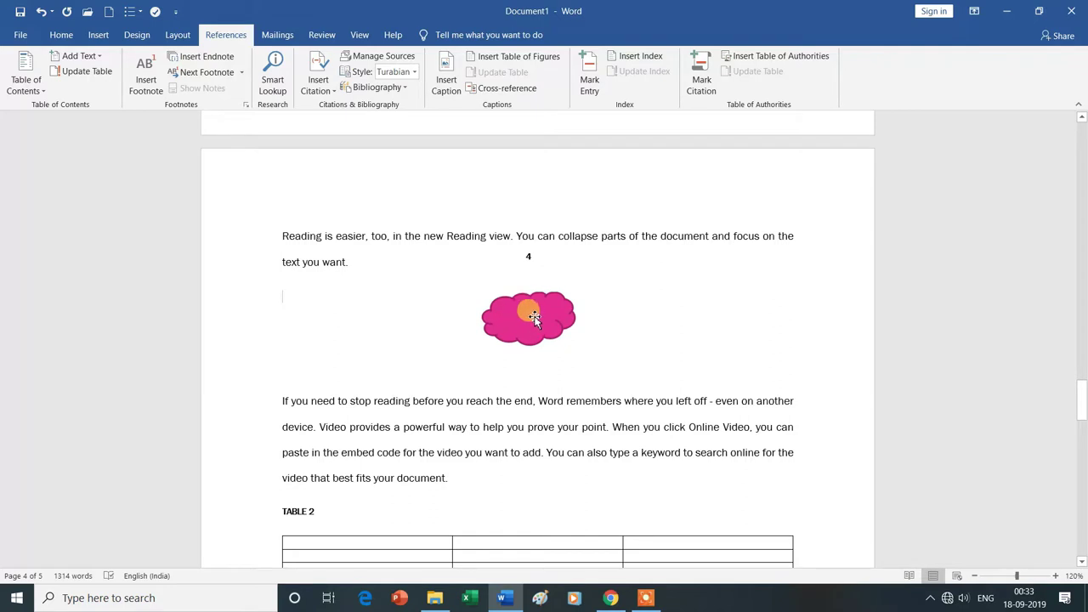
scroll(599, 319, up, 2)
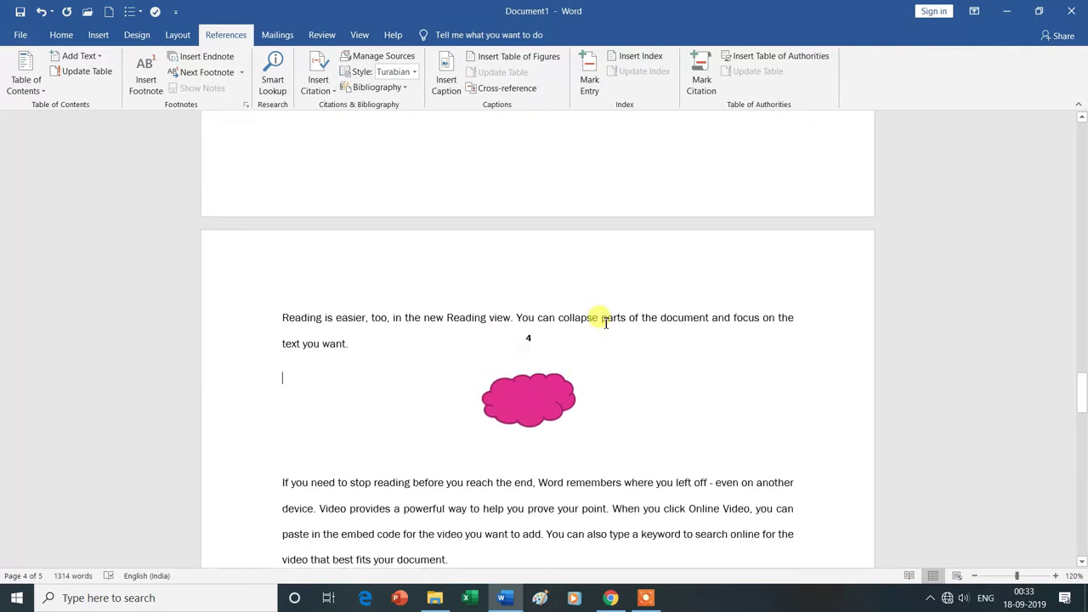
key(ctrl+Home)
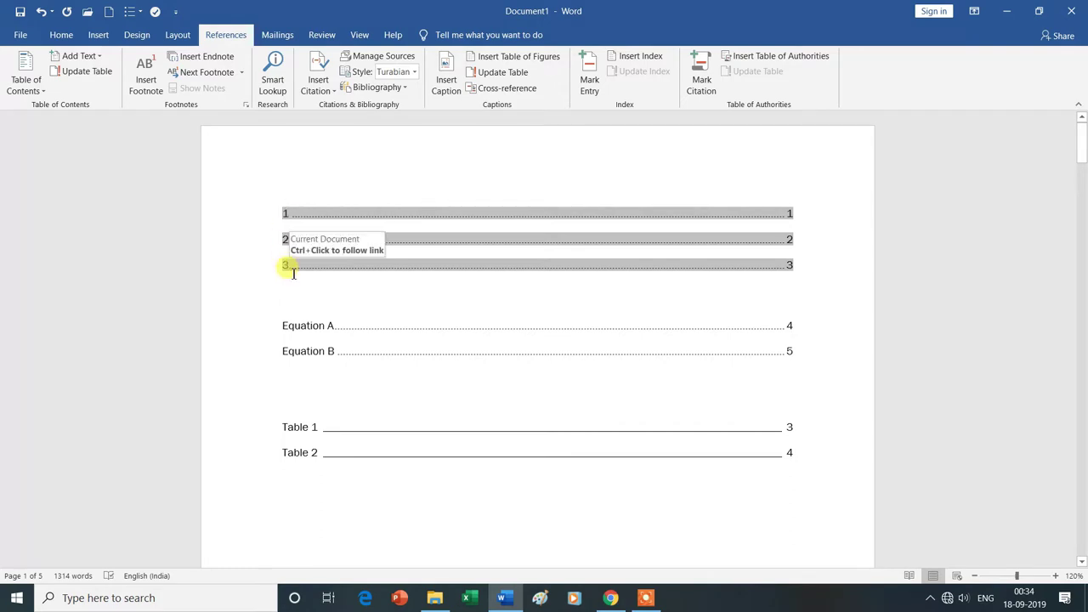
Step: Update the entire figure list so it includes the new entry 4 on page 4
click(497, 74)
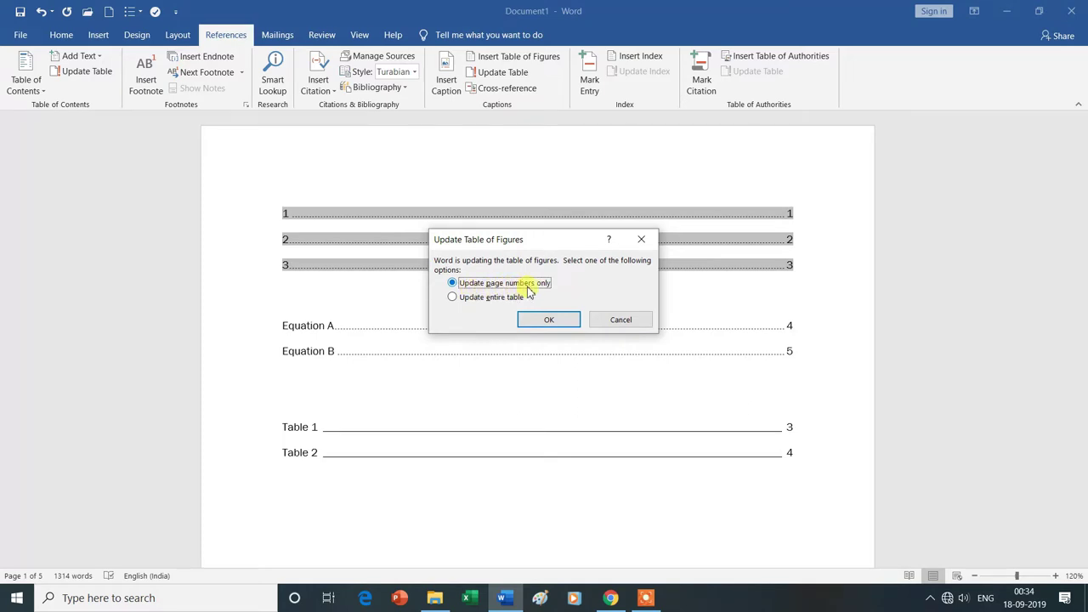
click(455, 298)
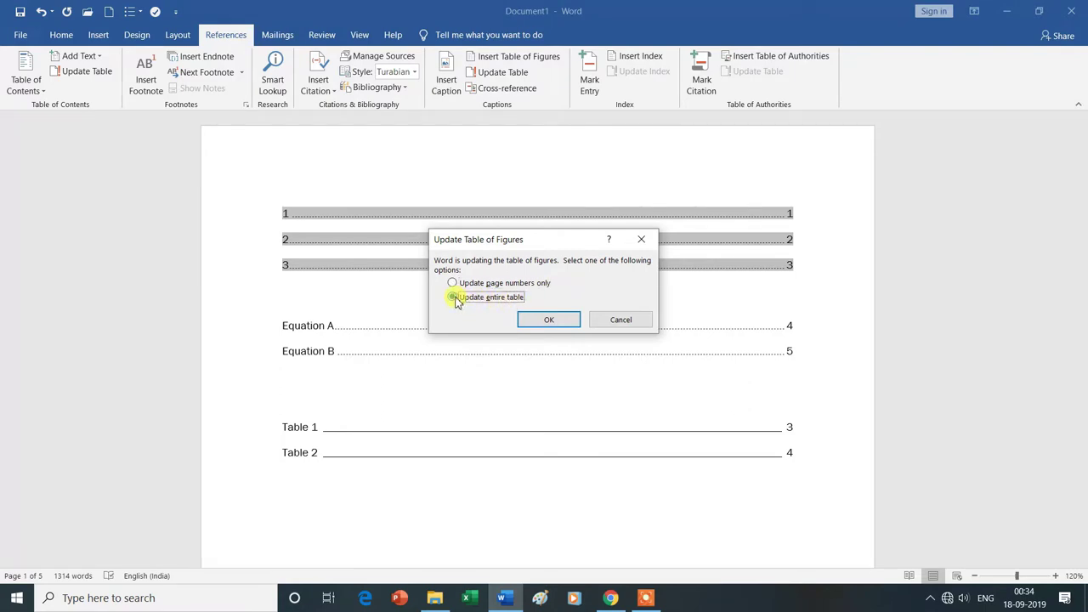
click(542, 319)
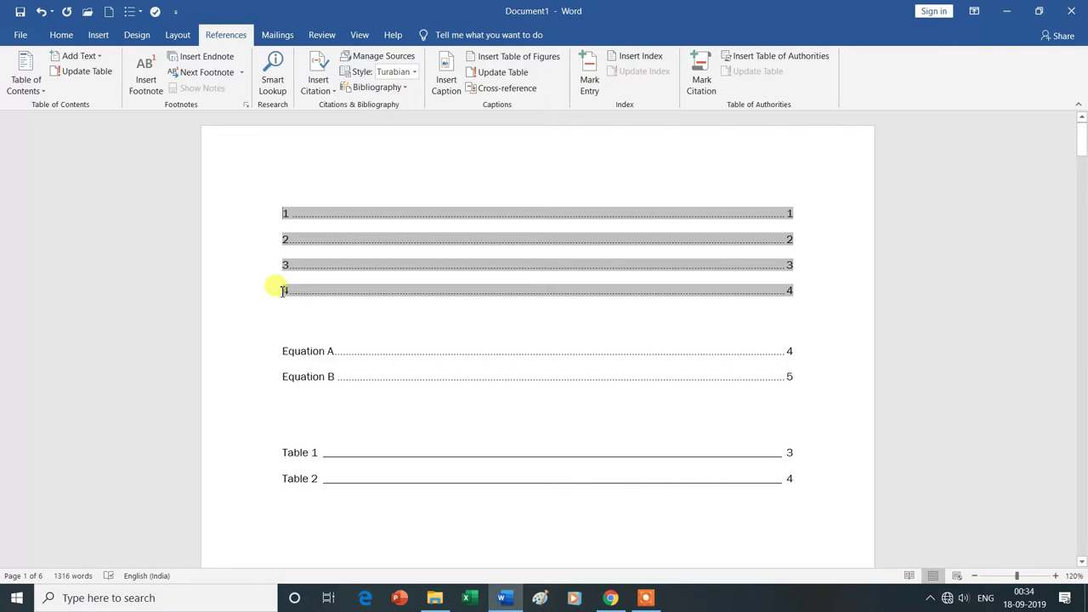
drag(283, 291, 791, 296)
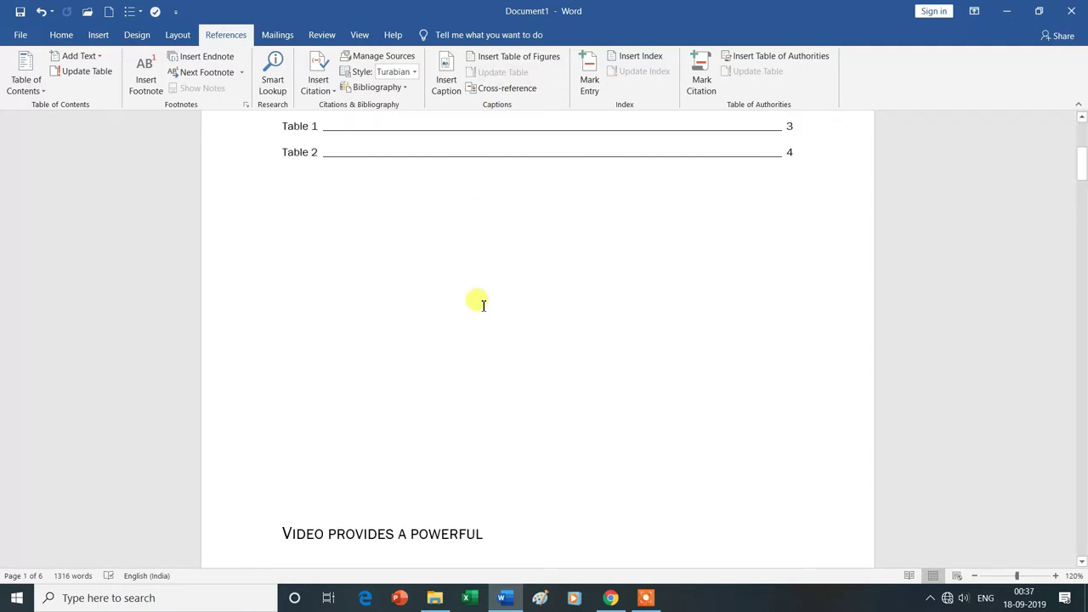
scroll(483, 305, up, 4)
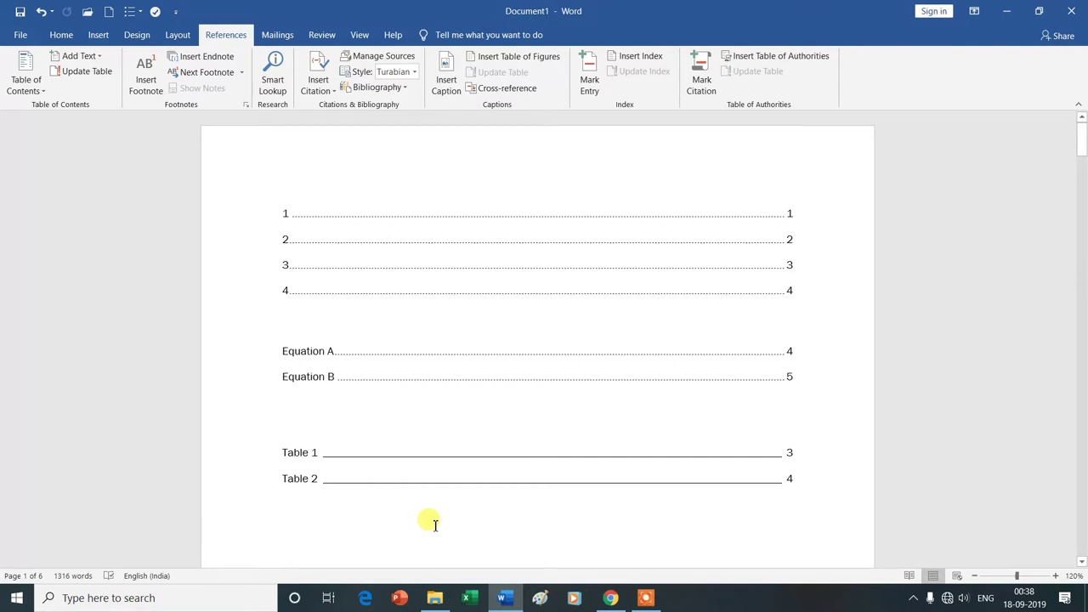
scroll(432, 522, down, 1)
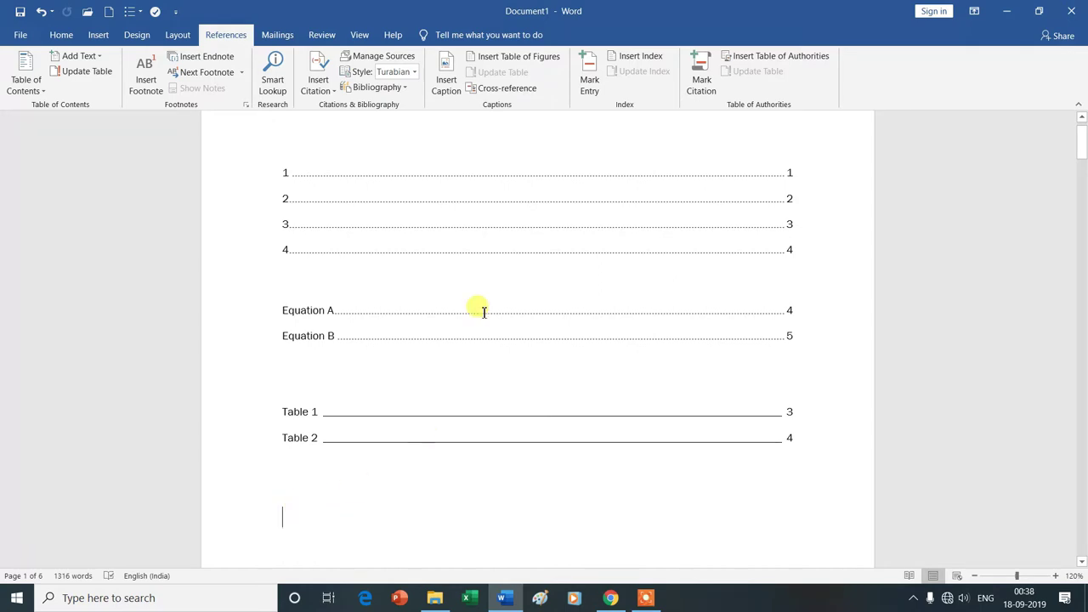
Step: Insert a table of figures built from Heading captions, with underline tab leaders
click(541, 64)
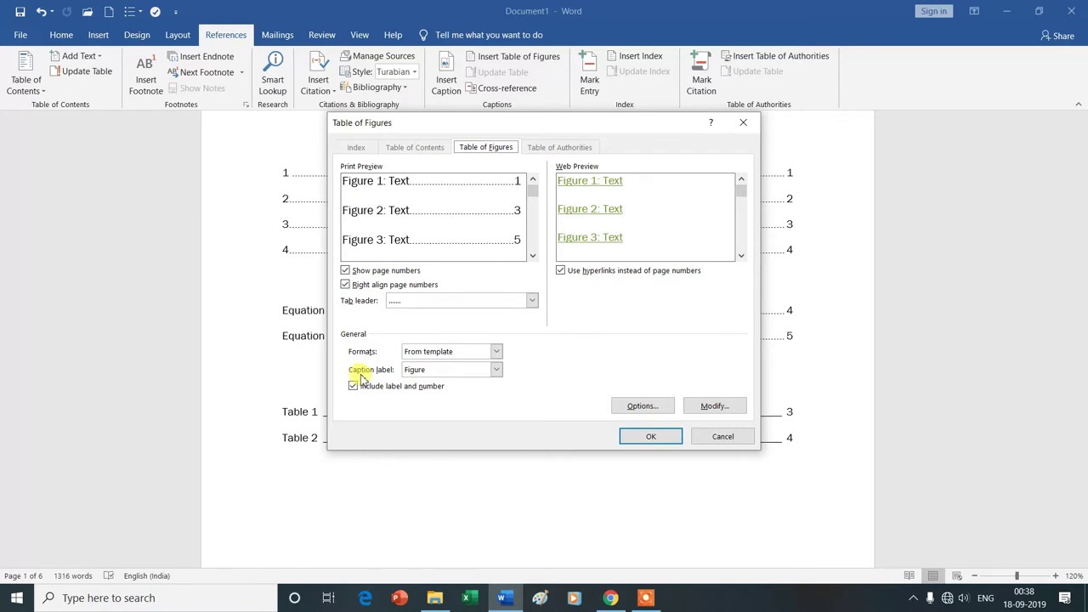
click(499, 372)
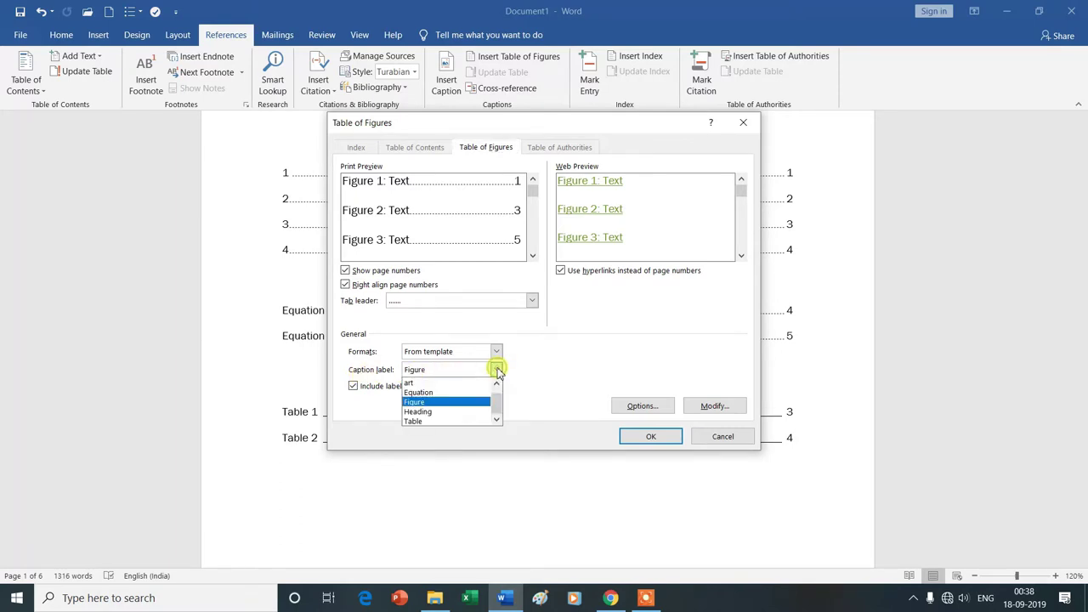
click(428, 412)
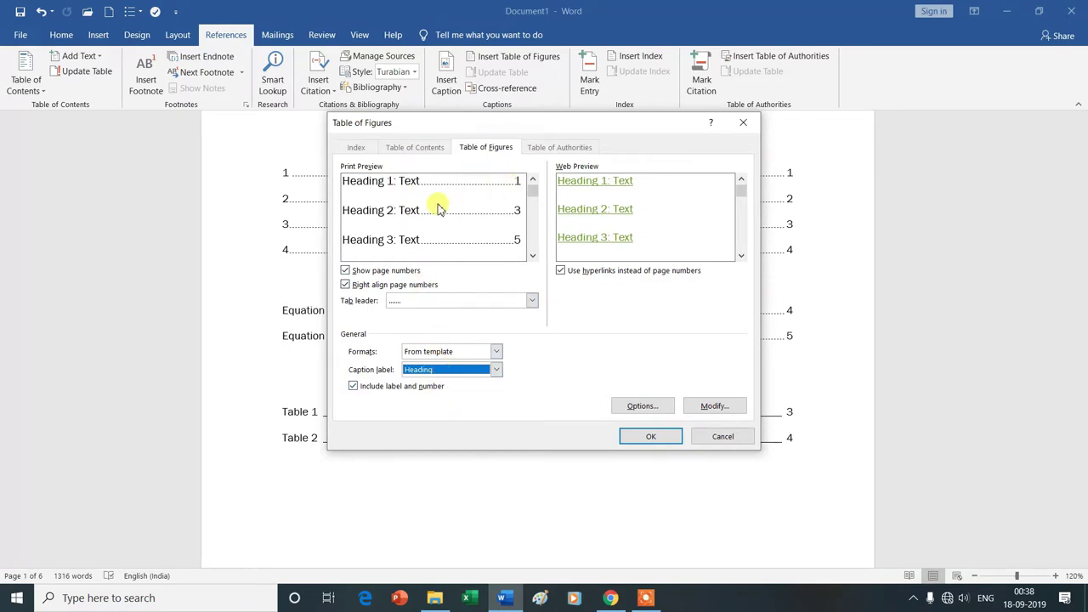
click(532, 301)
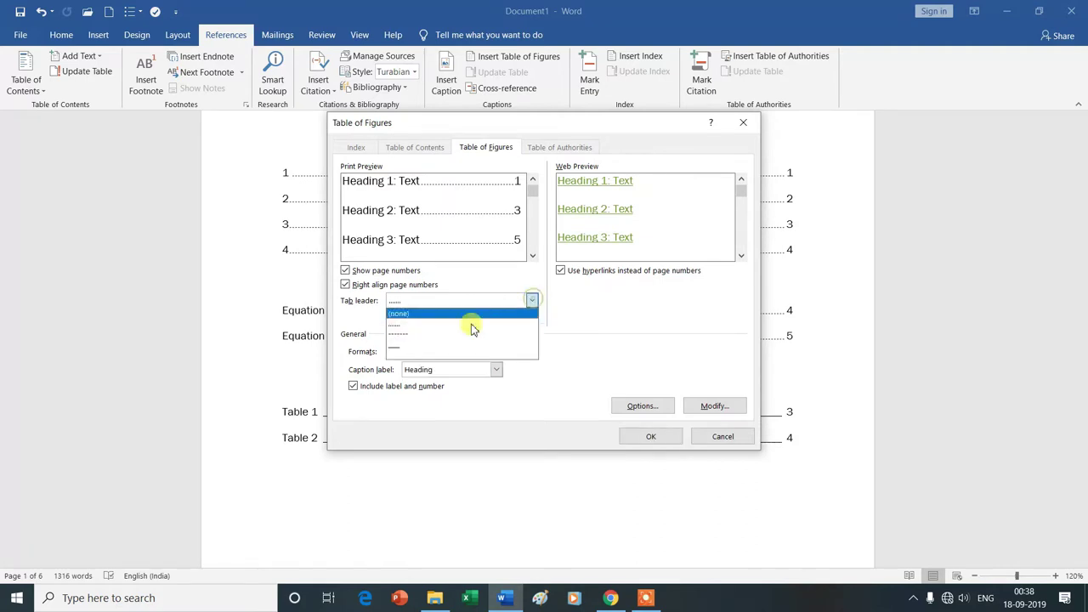
click(421, 348)
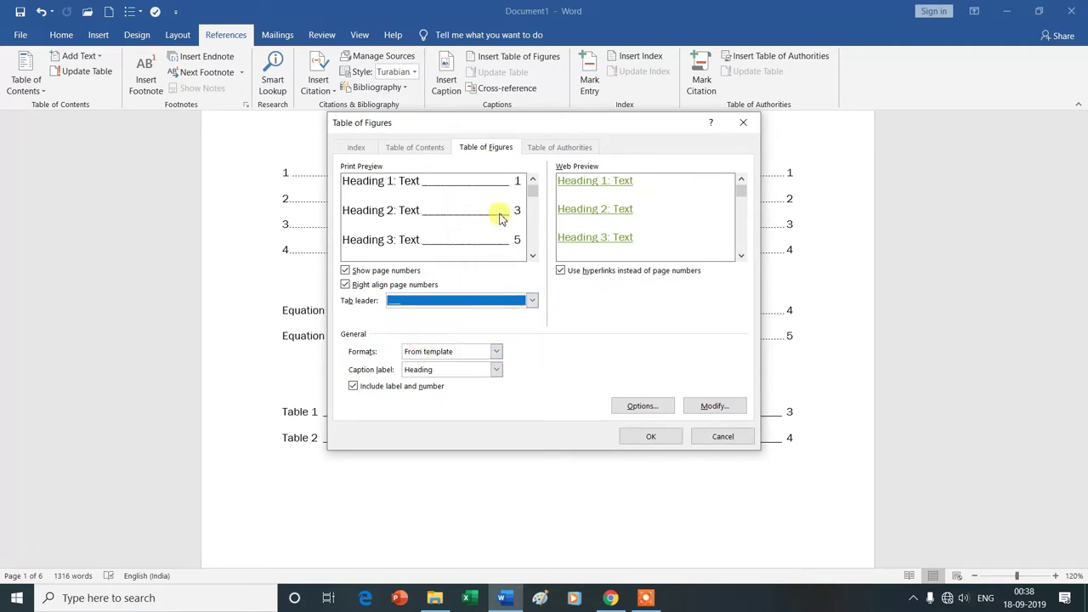
click(652, 436)
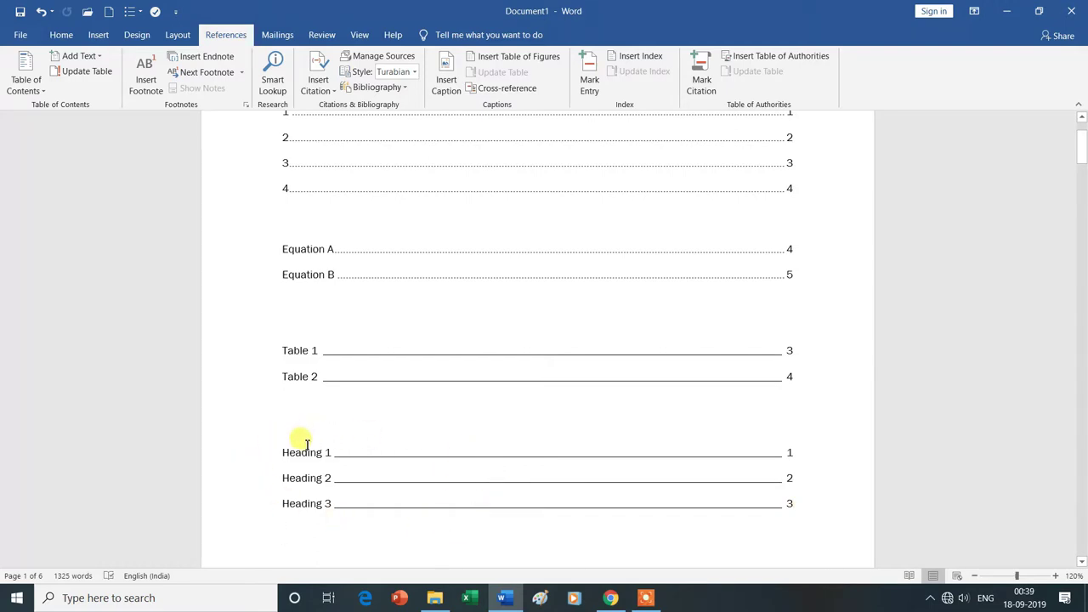
Step: Jump from the headings list to the Heading 3 section via its entry
scroll(498, 486, down, 1)
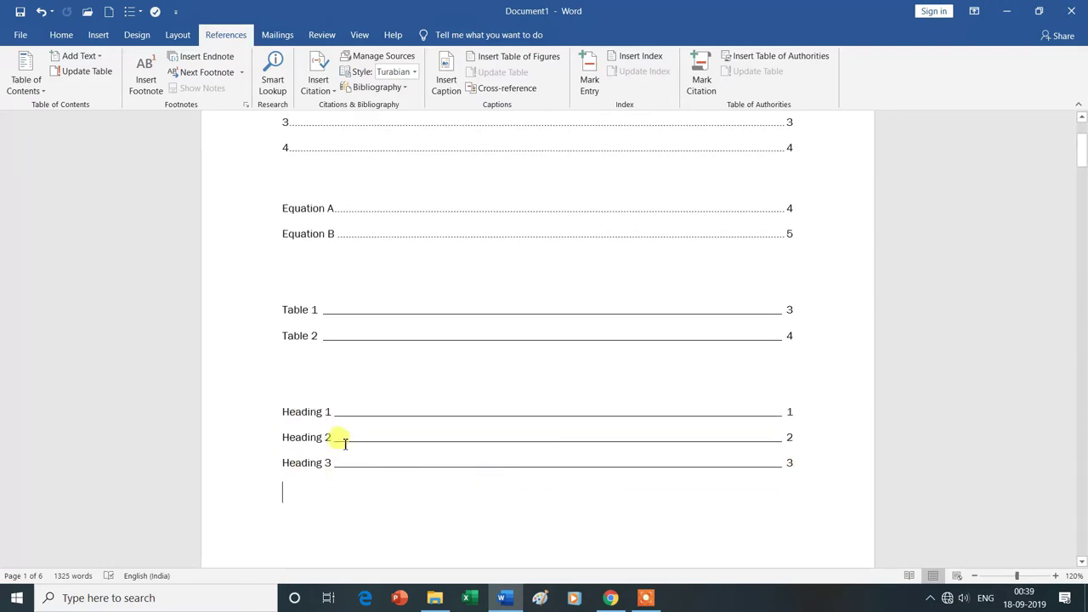
scroll(362, 430, down, 1)
scroll(362, 431, down, 2)
scroll(365, 431, down, 4)
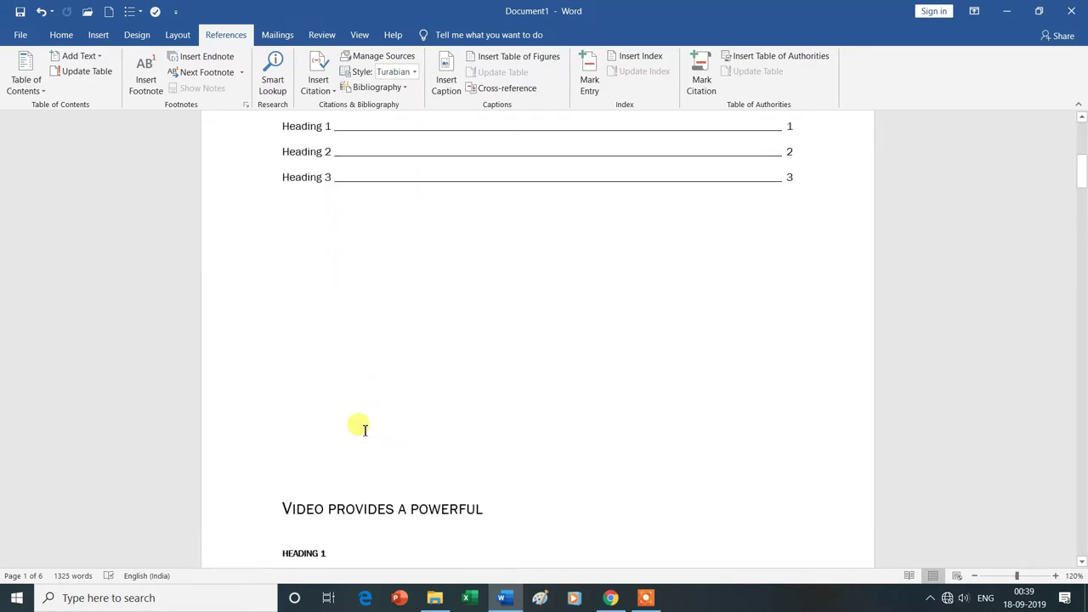
scroll(365, 430, down, 2)
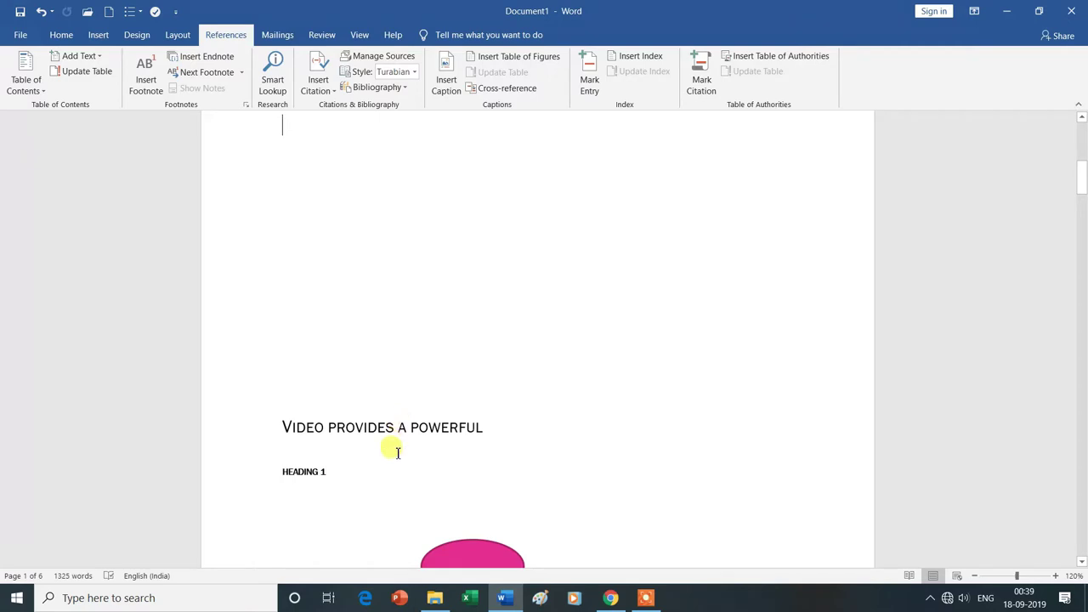
scroll(417, 451, down, 2)
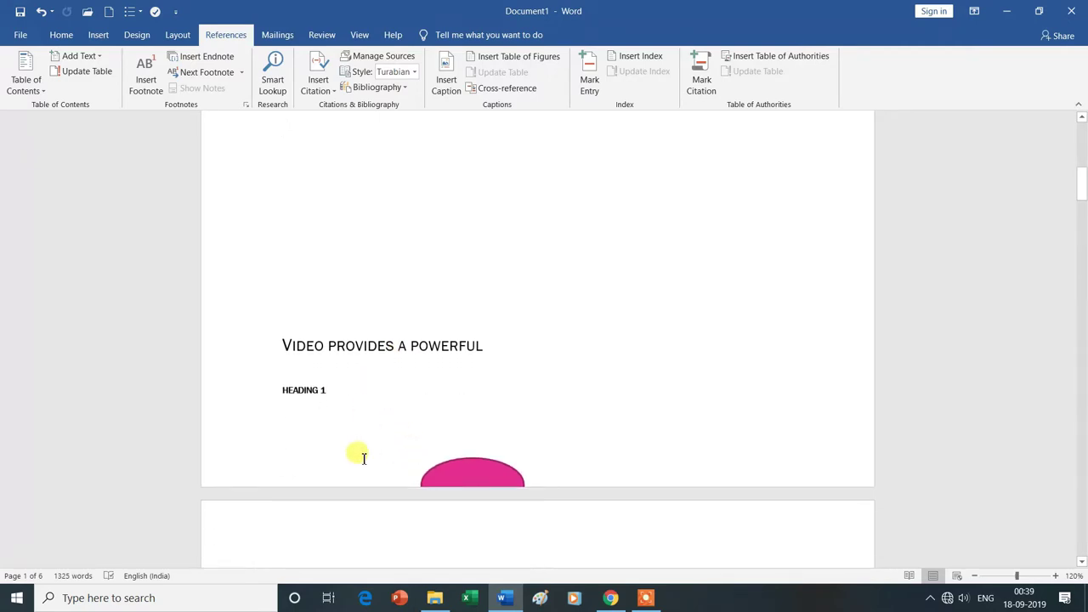
scroll(363, 459, up, 4)
scroll(357, 455, up, 4)
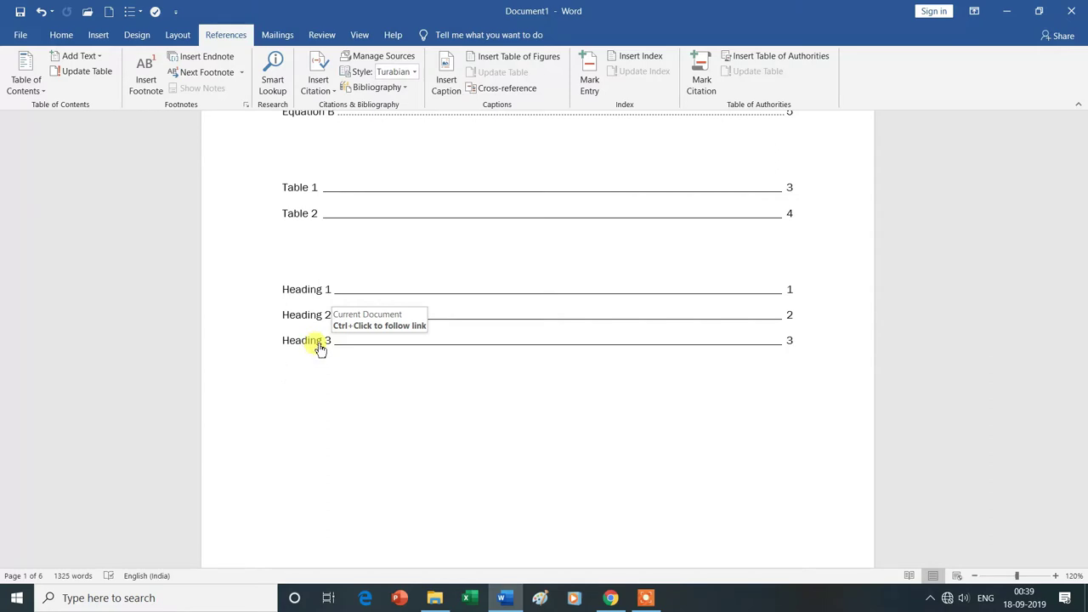
ctrl+click(320, 347)
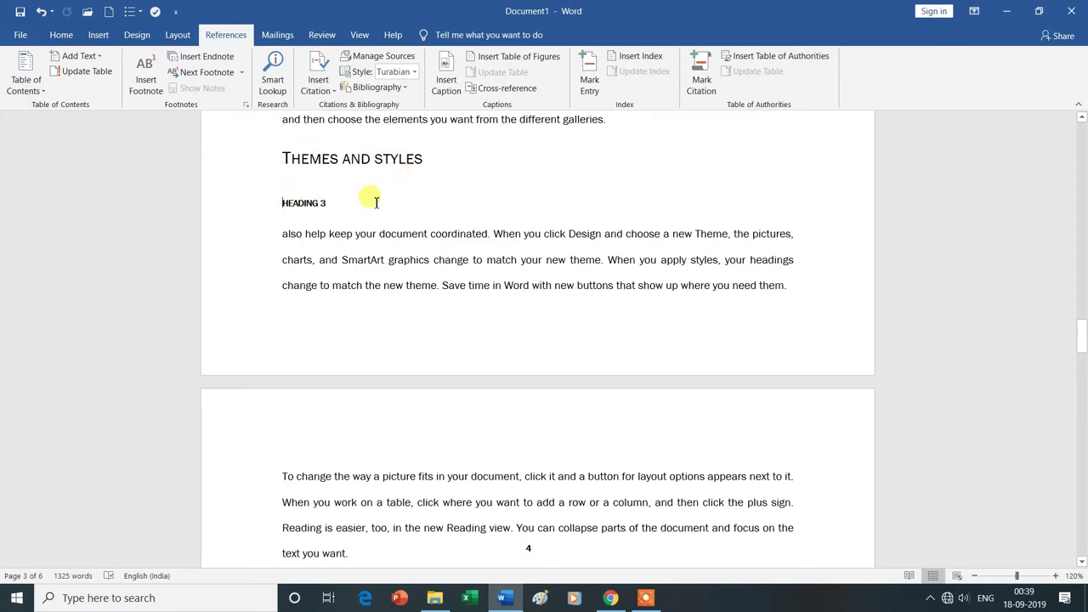
Step: Scroll to the page 4 paragraph beginning 'To change the way a picture fits in your document'
scroll(376, 203, up, 3)
scroll(375, 202, up, 2)
scroll(375, 202, up, 2)
scroll(376, 202, up, 2)
scroll(376, 203, up, 1)
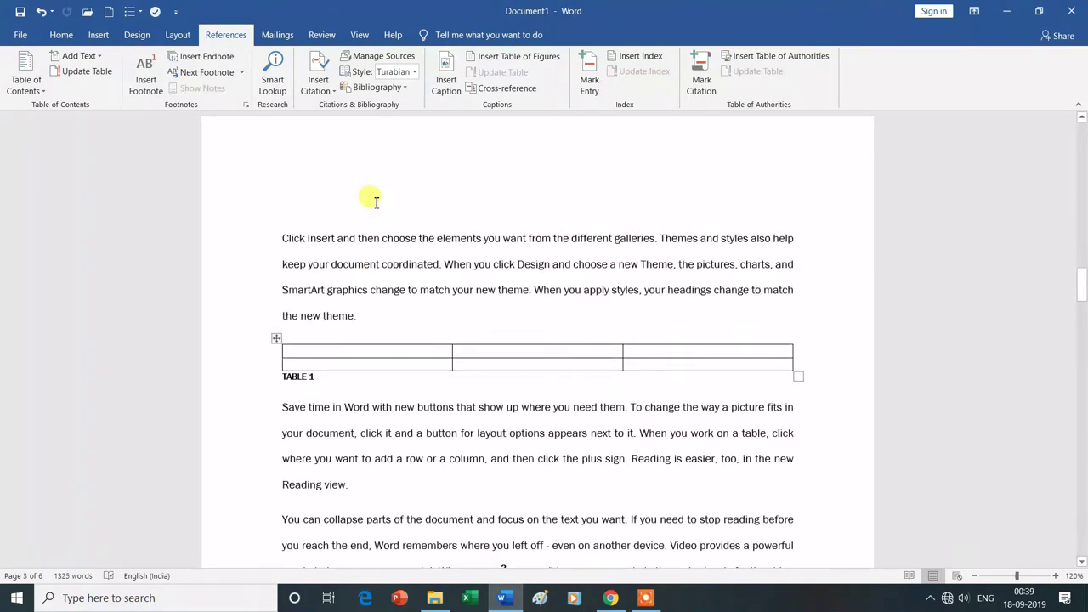
scroll(376, 202, down, 1)
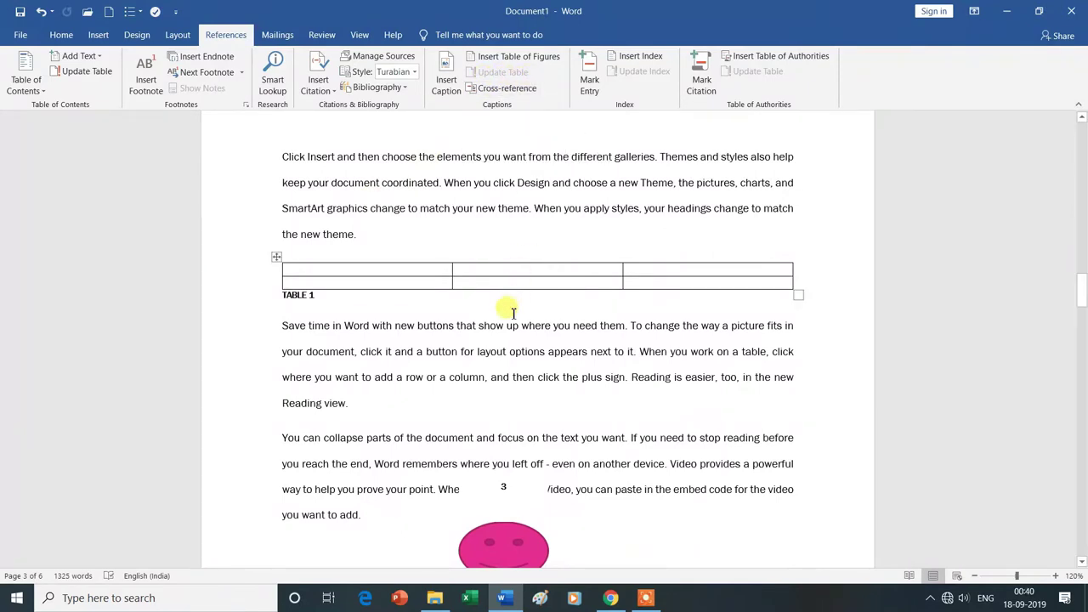
scroll(492, 325, up, 1)
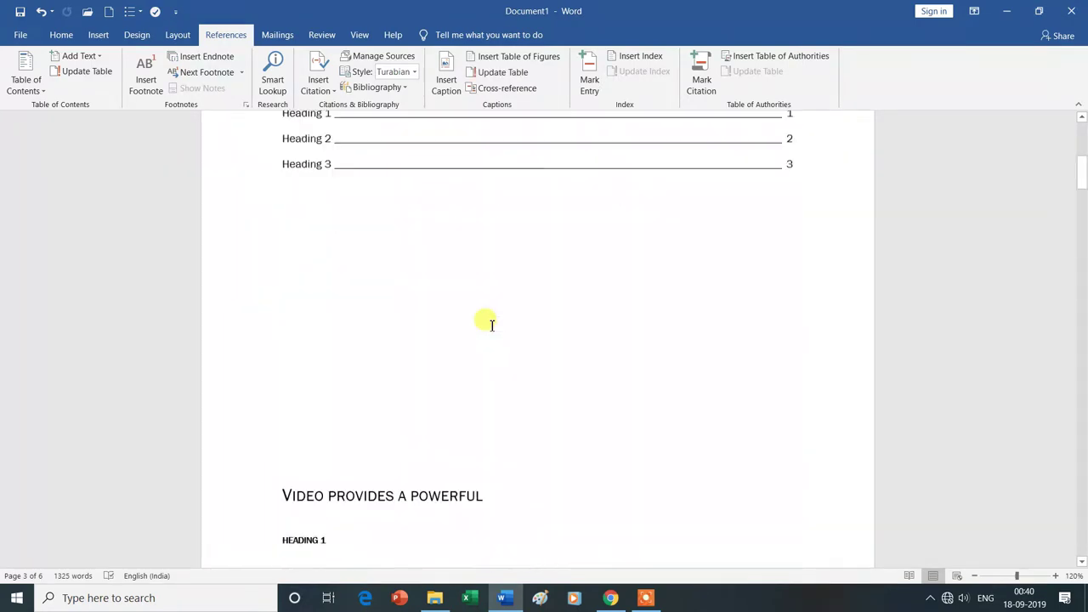
scroll(379, 470, down, 3)
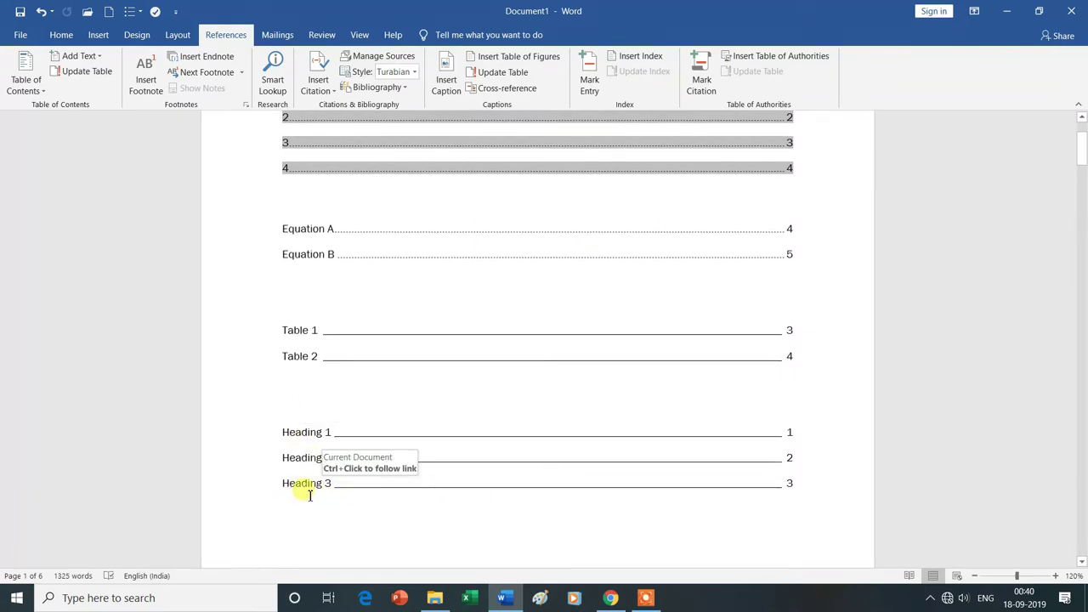
scroll(324, 495, down, 8)
scroll(330, 495, down, 5)
scroll(330, 495, down, 5)
scroll(330, 495, down, 7)
scroll(330, 495, down, 5)
scroll(330, 495, down, 5)
scroll(330, 495, down, 5)
scroll(330, 495, down, 5)
scroll(337, 562, down, 3)
scroll(337, 562, down, 2)
scroll(332, 557, down, 3)
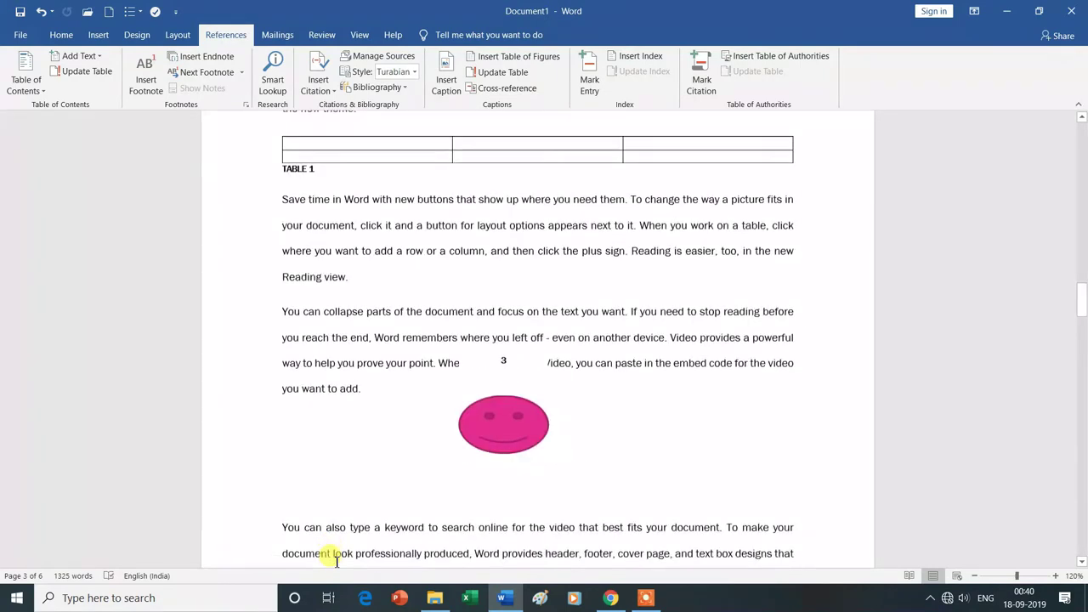
scroll(307, 513, down, 3)
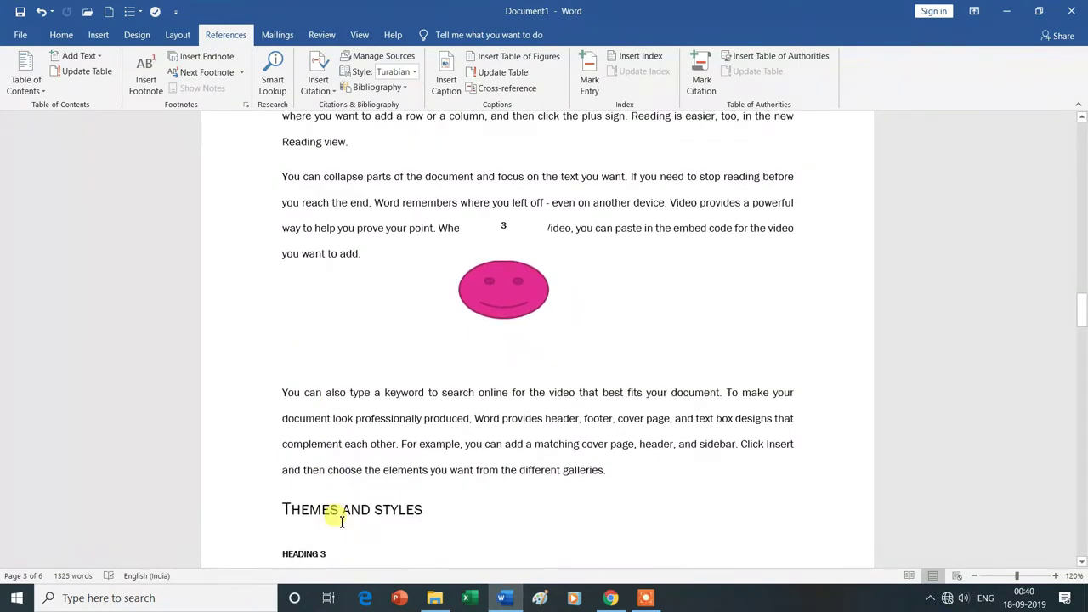
scroll(336, 512, down, 3)
scroll(314, 488, down, 3)
scroll(312, 486, down, 3)
scroll(298, 459, down, 1)
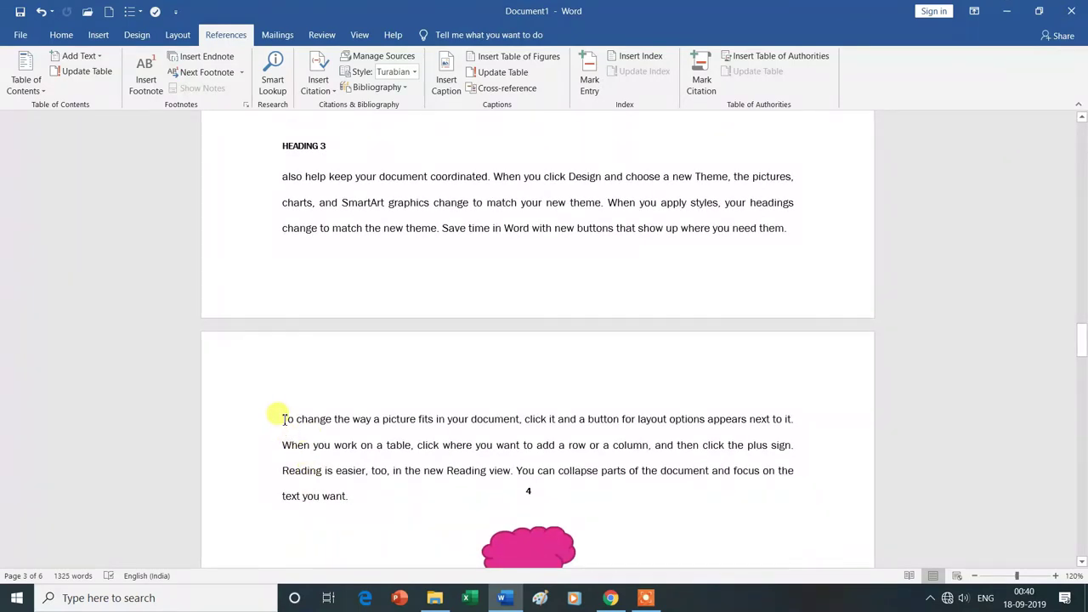
Step: Apply Heading 1 style to the phrase 'To change the way a picture fits in your document'
drag(283, 419, 502, 424)
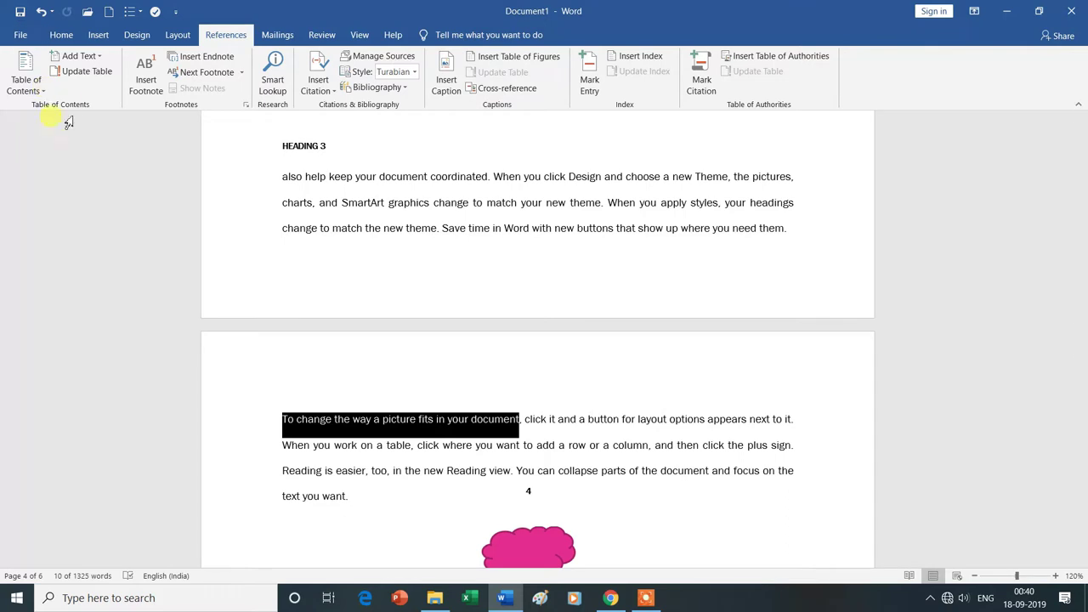
click(61, 34)
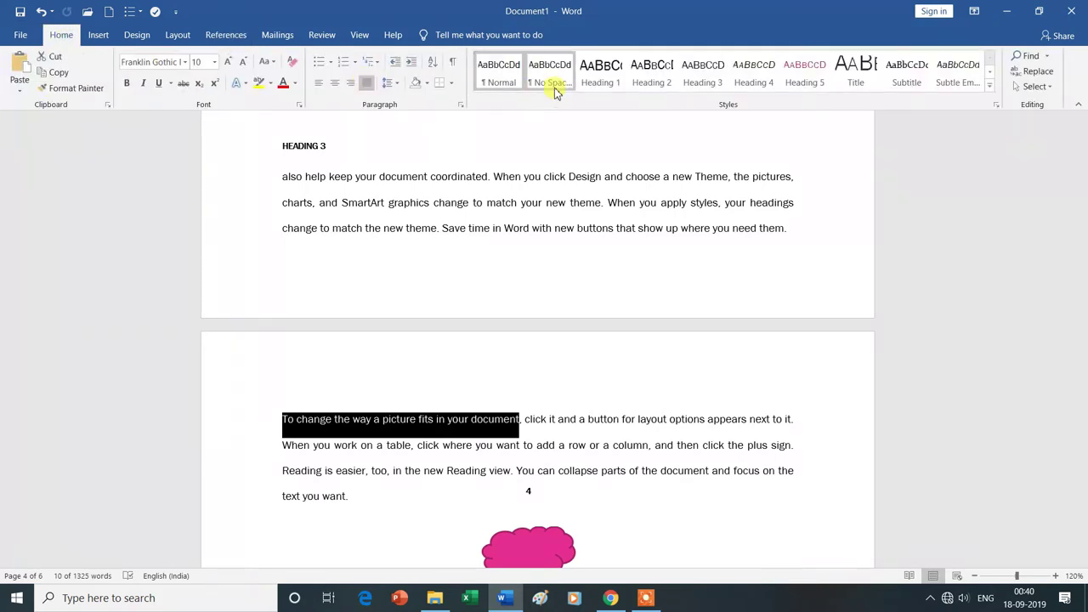
click(601, 75)
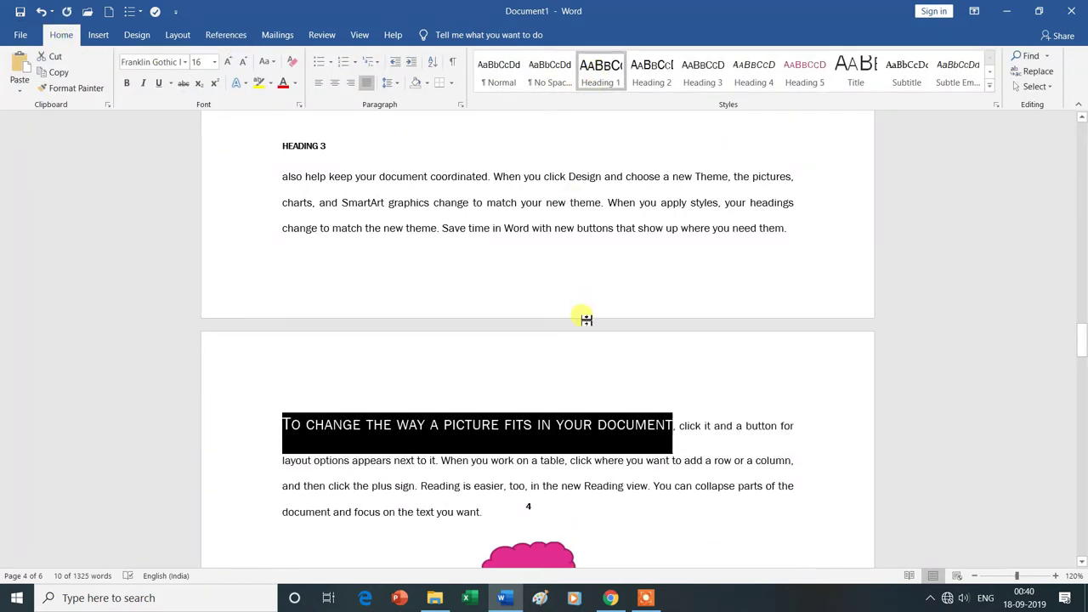
Step: Add a Heading-label caption, HEADING 4, below the new heading
click(232, 38)
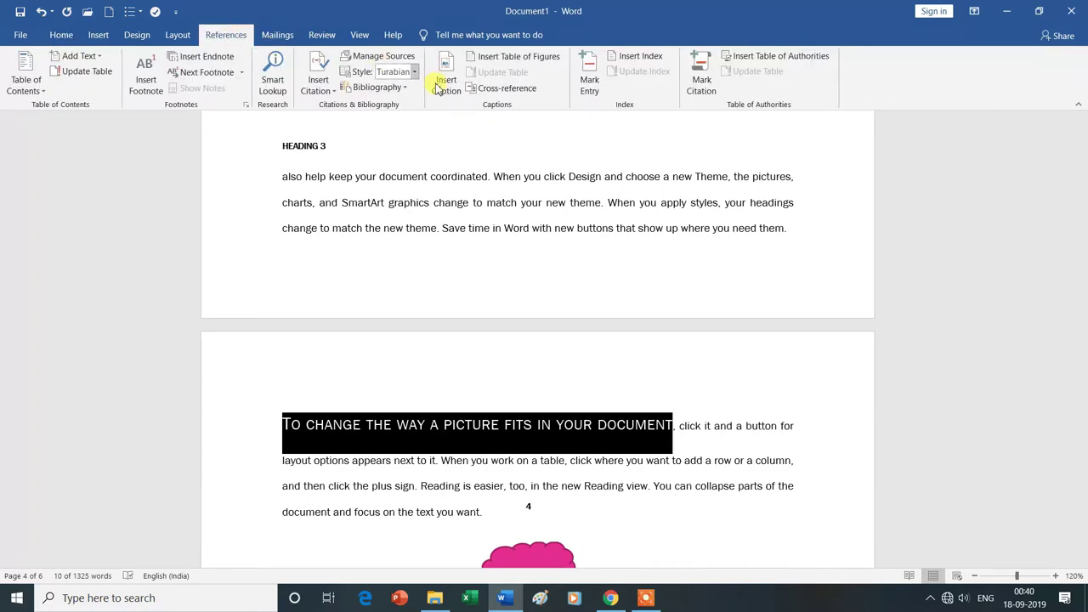
click(445, 75)
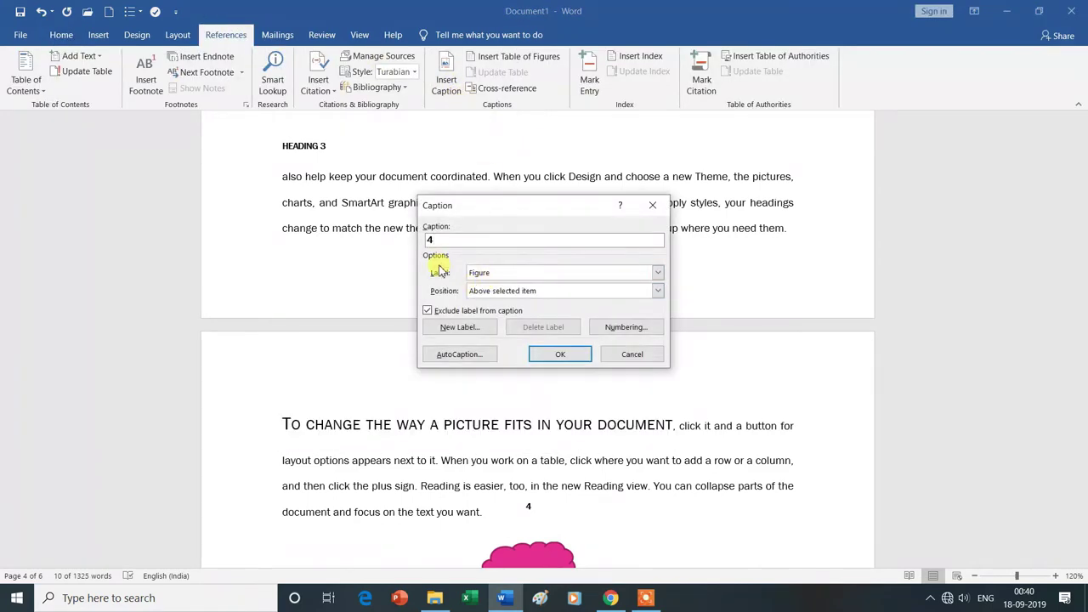
click(557, 273)
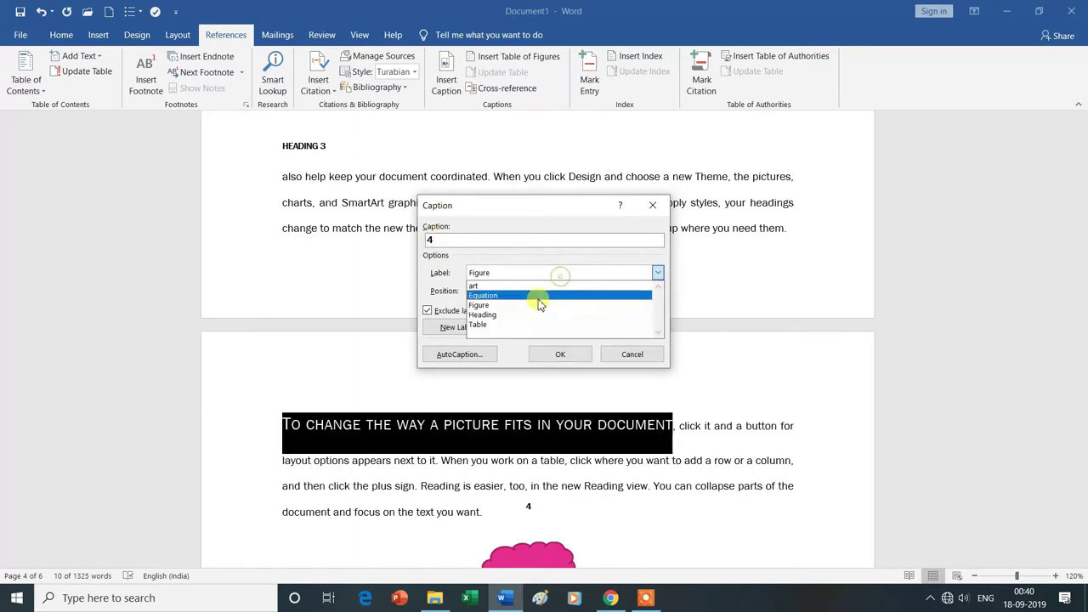
click(504, 314)
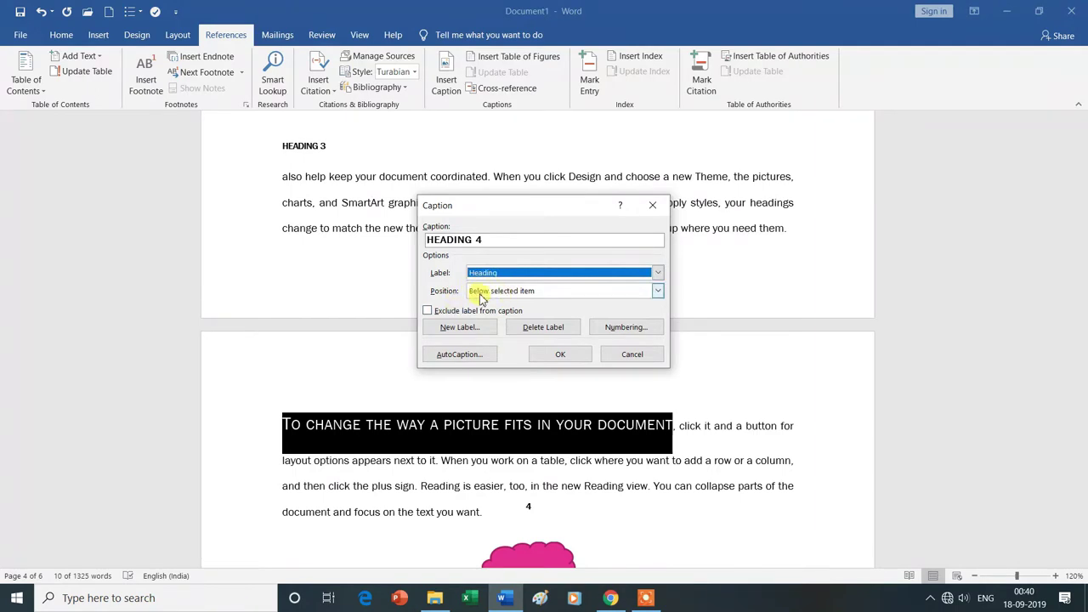
click(558, 356)
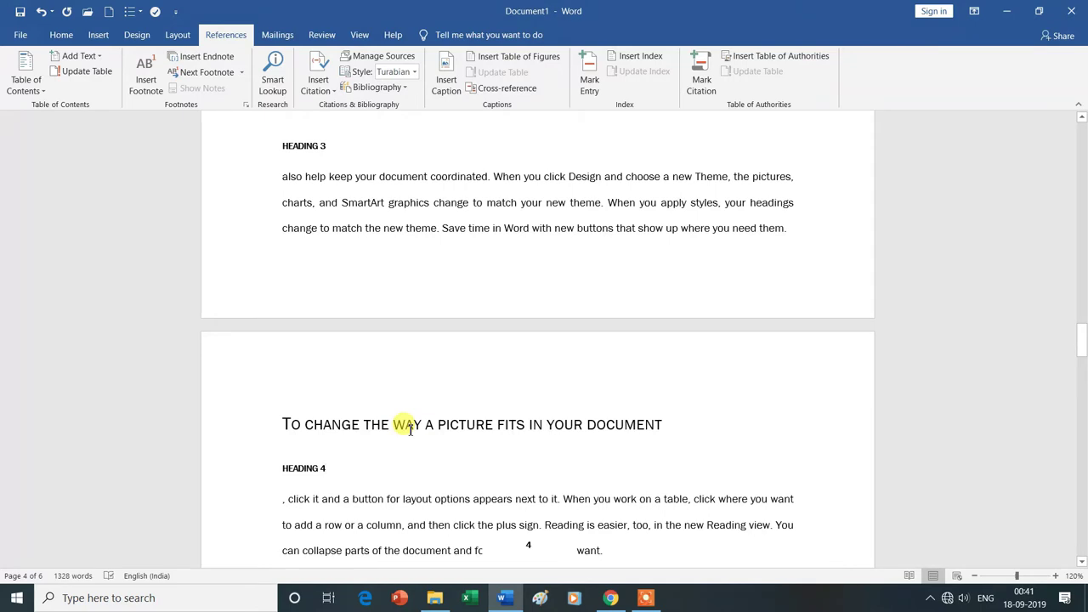
Step: Update the entire headings list so it lists Heading 4 on page 4
key(ctrl+Home)
scroll(401, 453, down, 3)
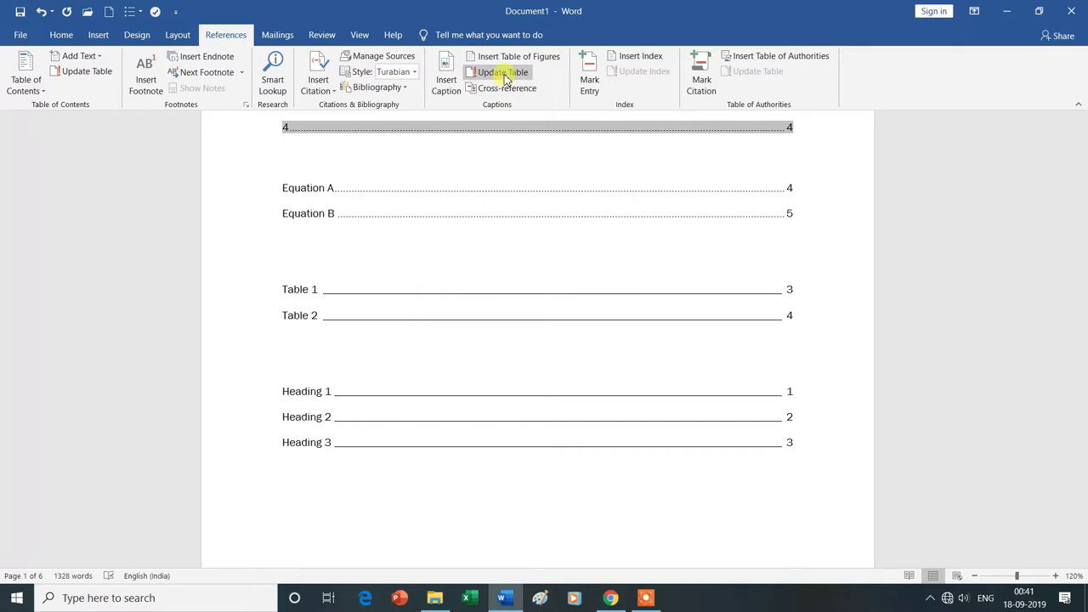
click(287, 391)
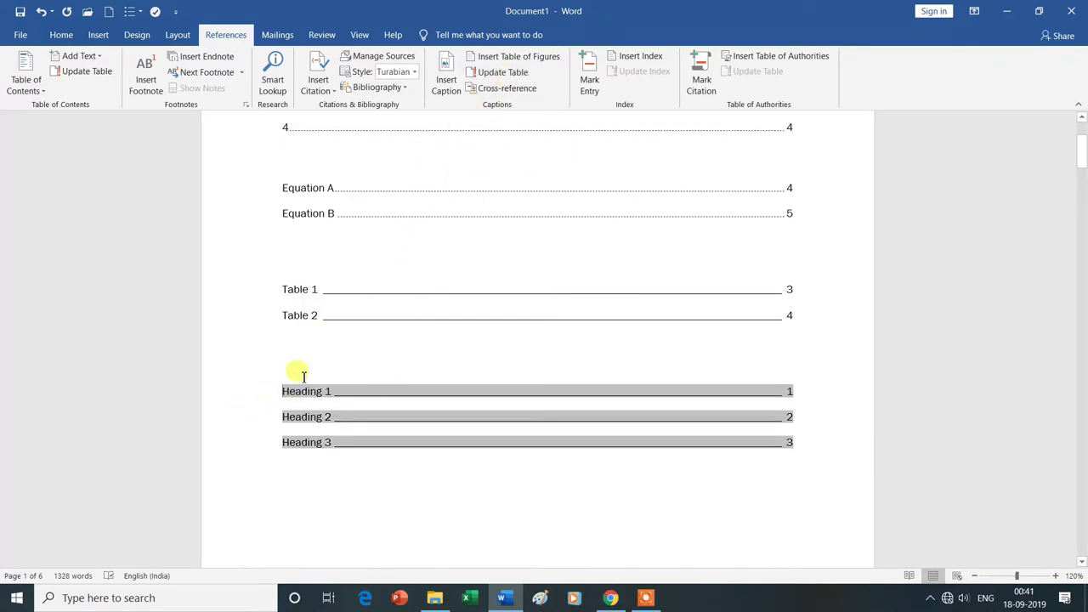
click(505, 75)
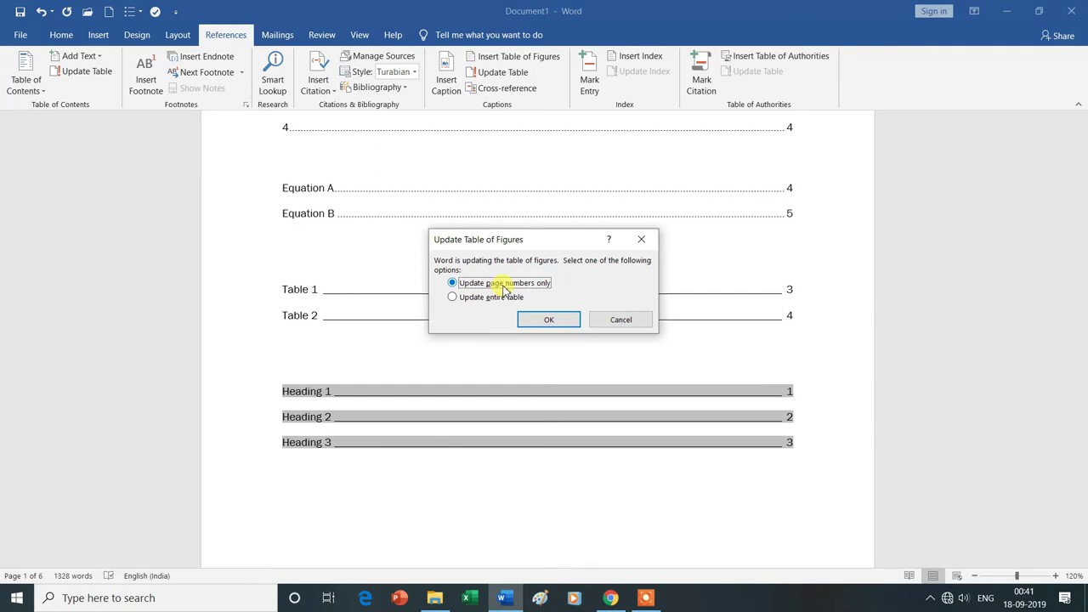
click(453, 298)
click(551, 320)
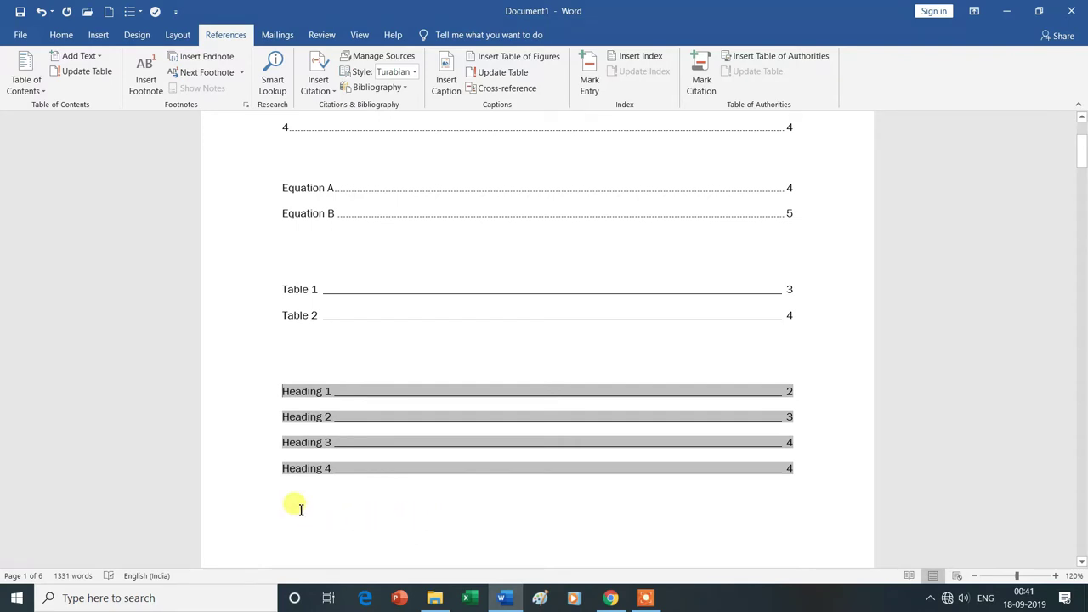
scroll(296, 505, down, 2)
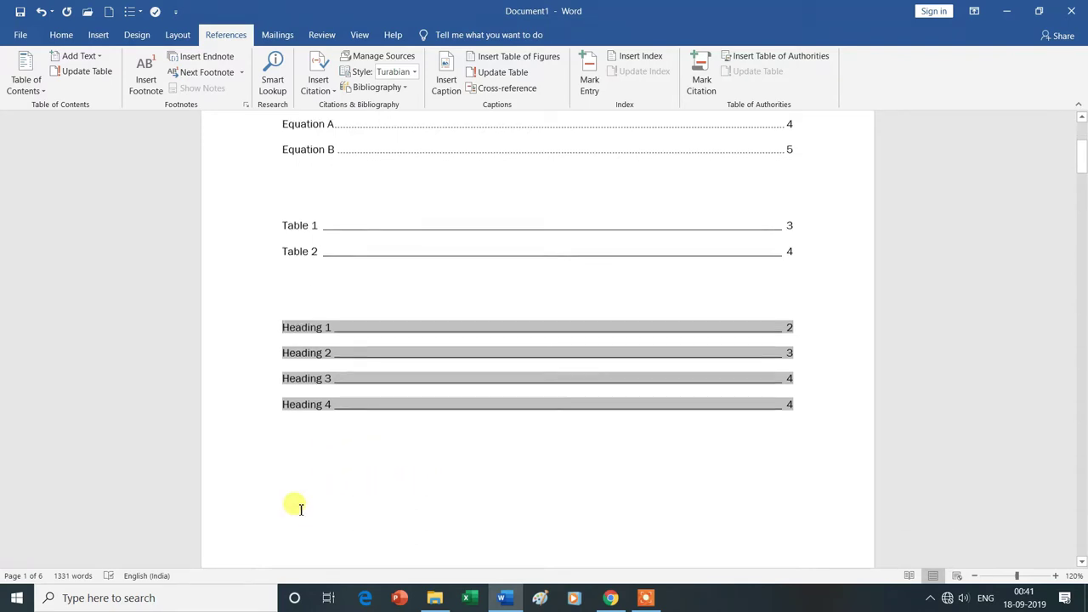
click(277, 428)
click(276, 428)
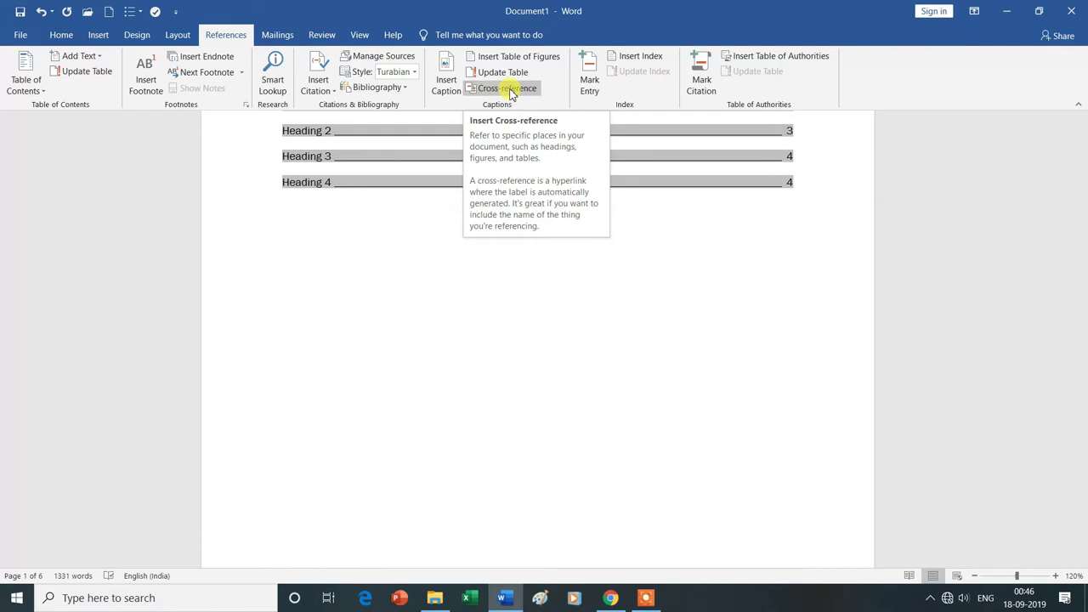
click(511, 90)
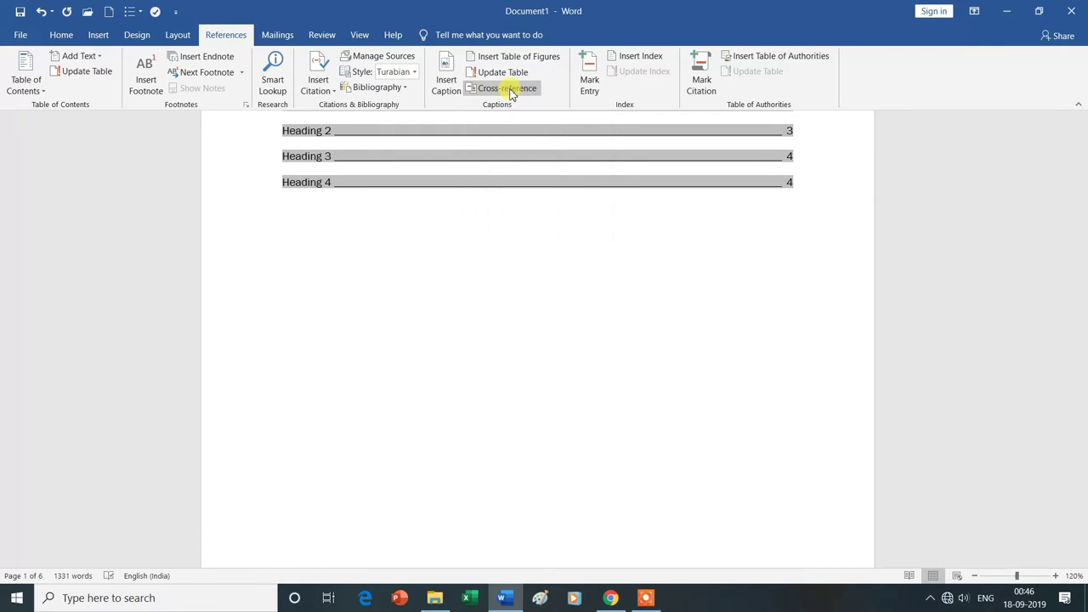
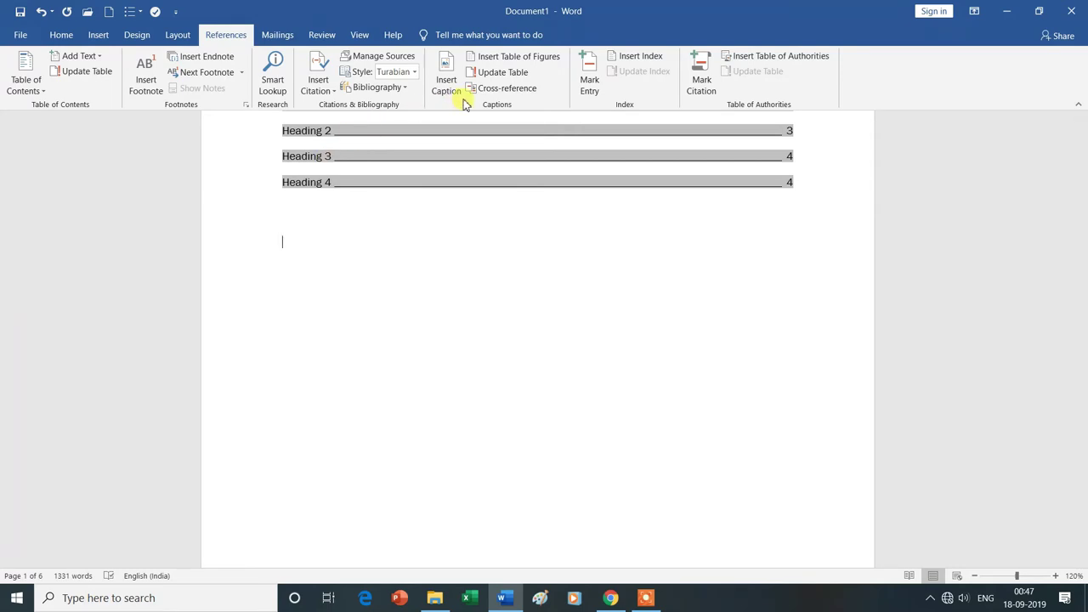
Step: Insert linked cross-references to Equation A and Equation B below the table of contents, then start a new line
click(501, 88)
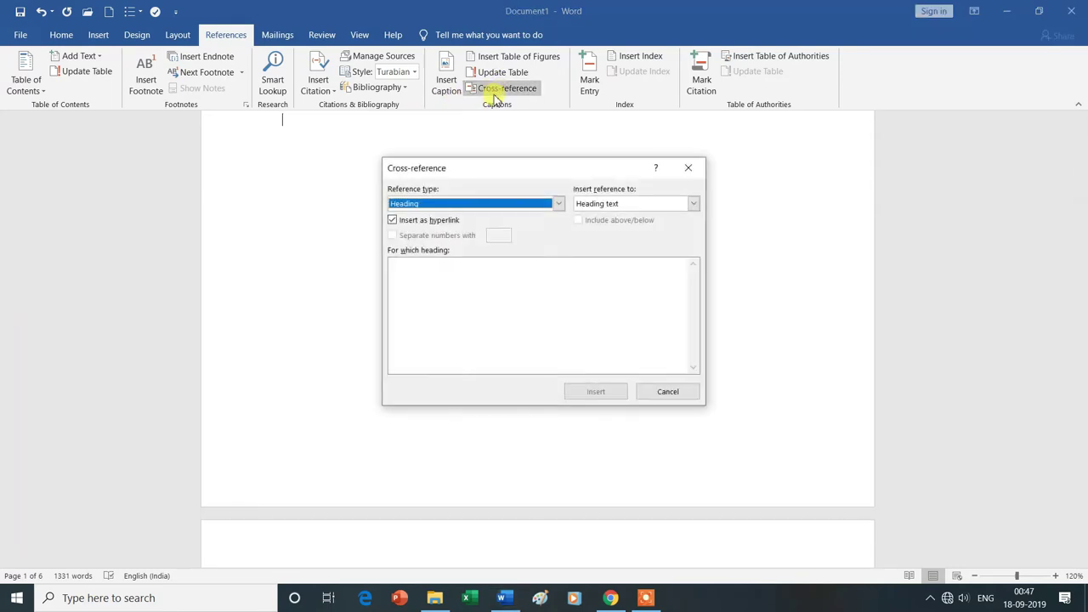
click(560, 206)
click(561, 205)
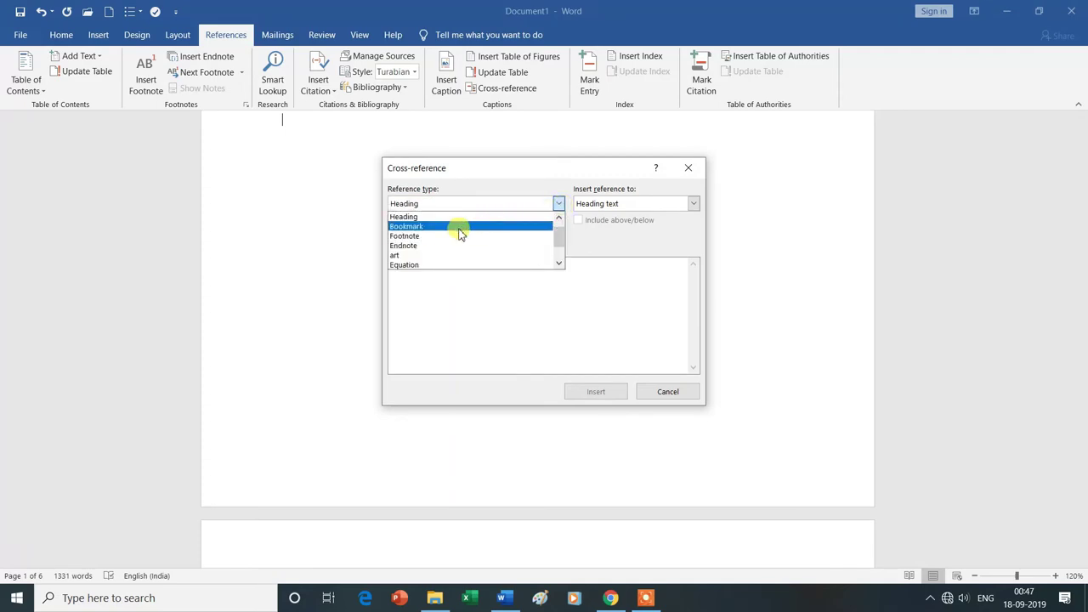
click(424, 265)
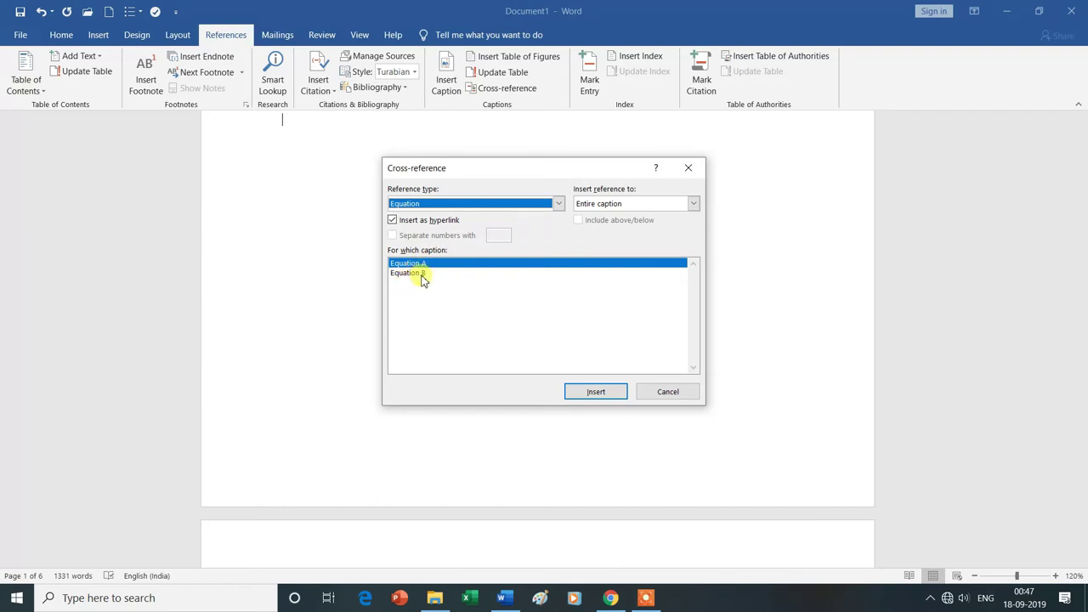
click(607, 395)
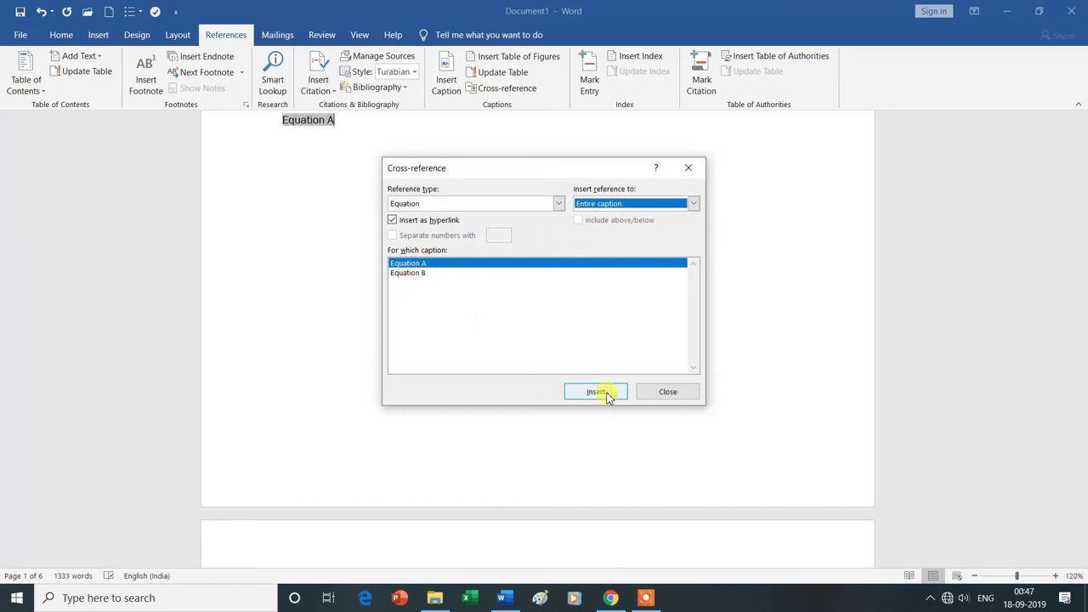
click(417, 273)
click(593, 397)
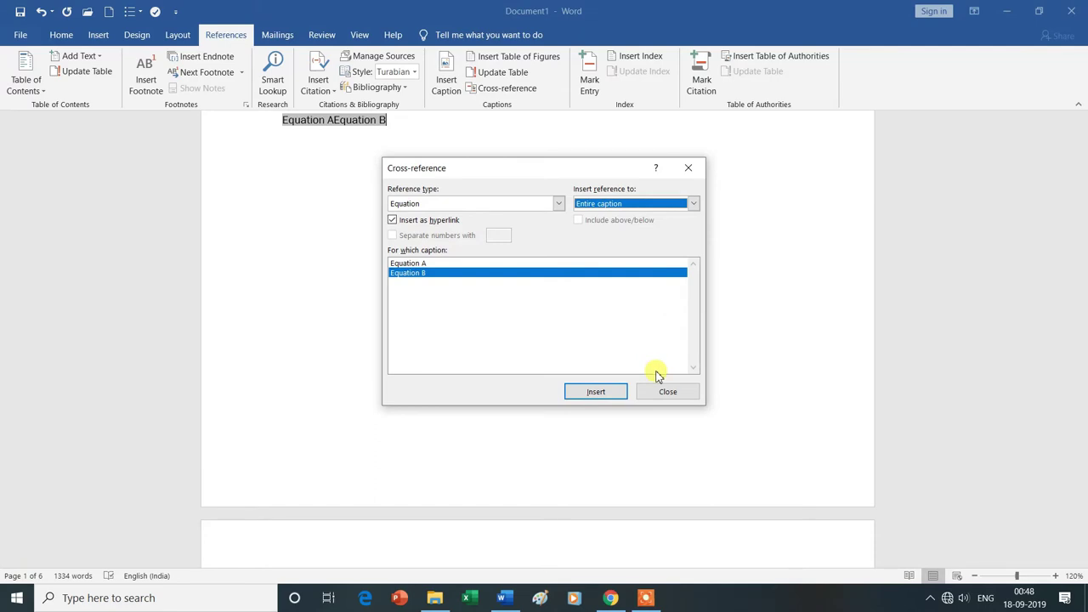
click(669, 393)
scroll(522, 311, up, 2)
scroll(522, 311, up, 1)
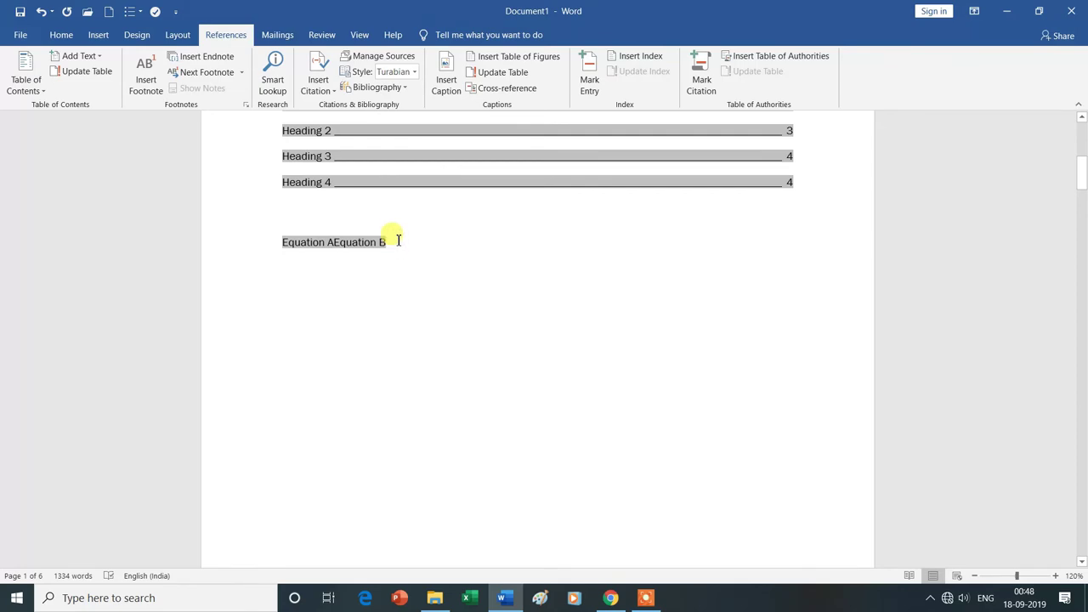
key(Return)
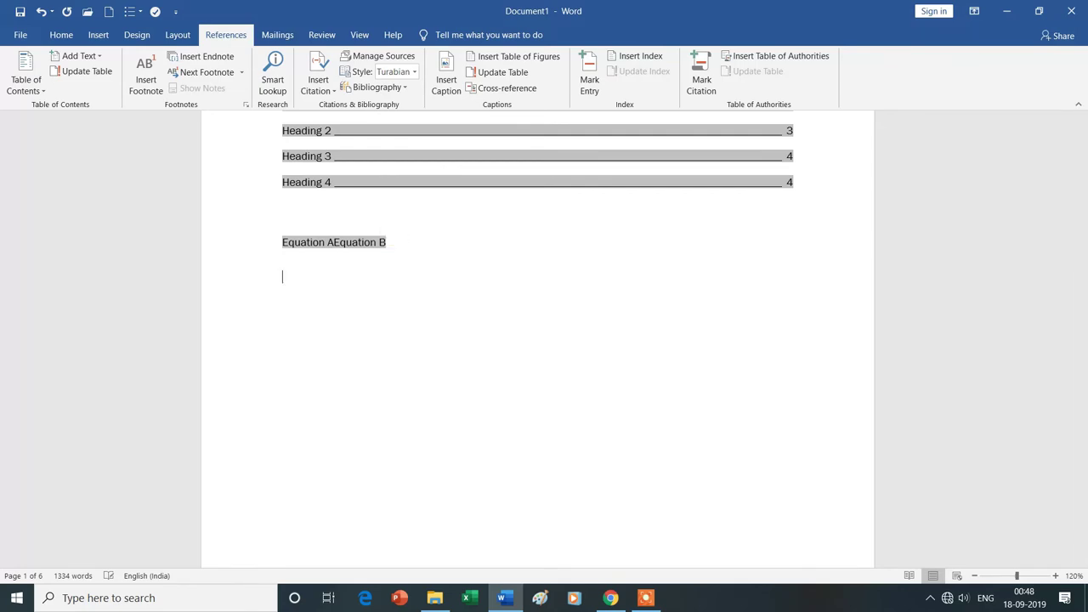
Step: Insert cross-references to figure captions 1, 2, 3 and 4, then start a new line
click(492, 91)
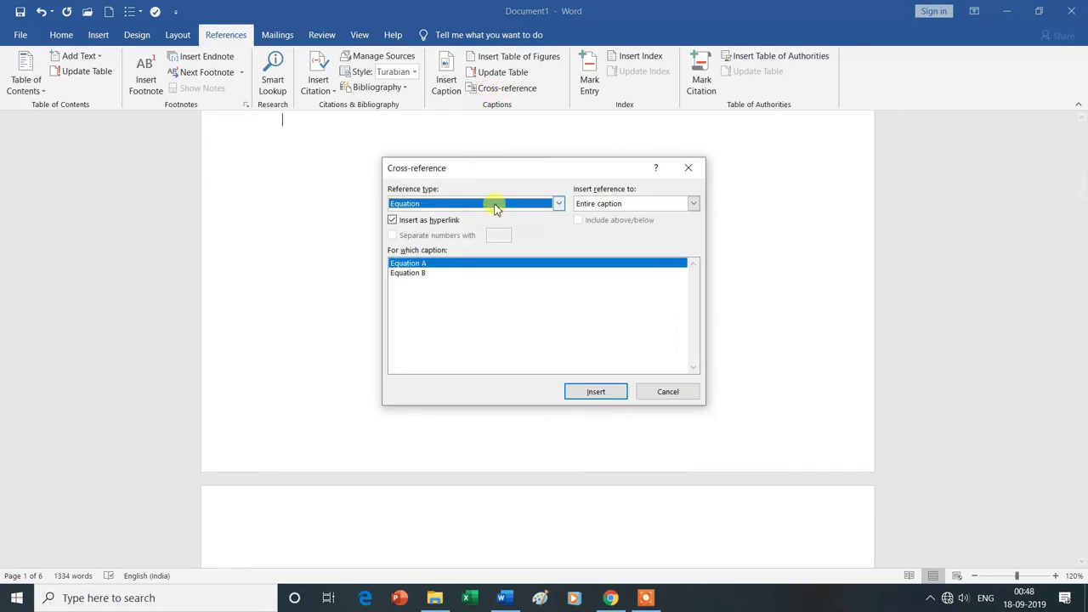
click(558, 203)
click(455, 248)
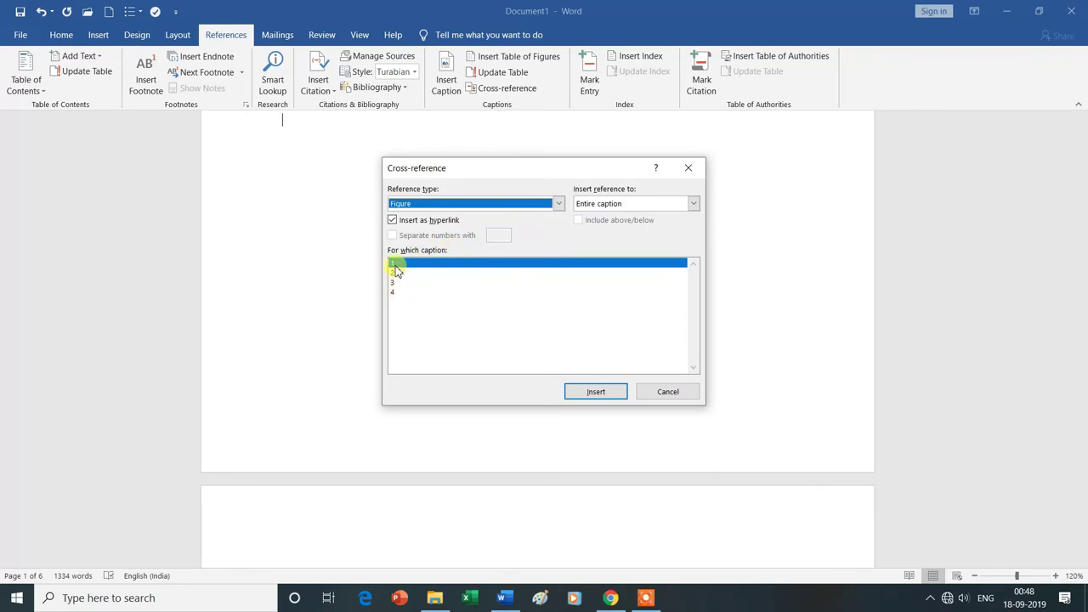
click(595, 393)
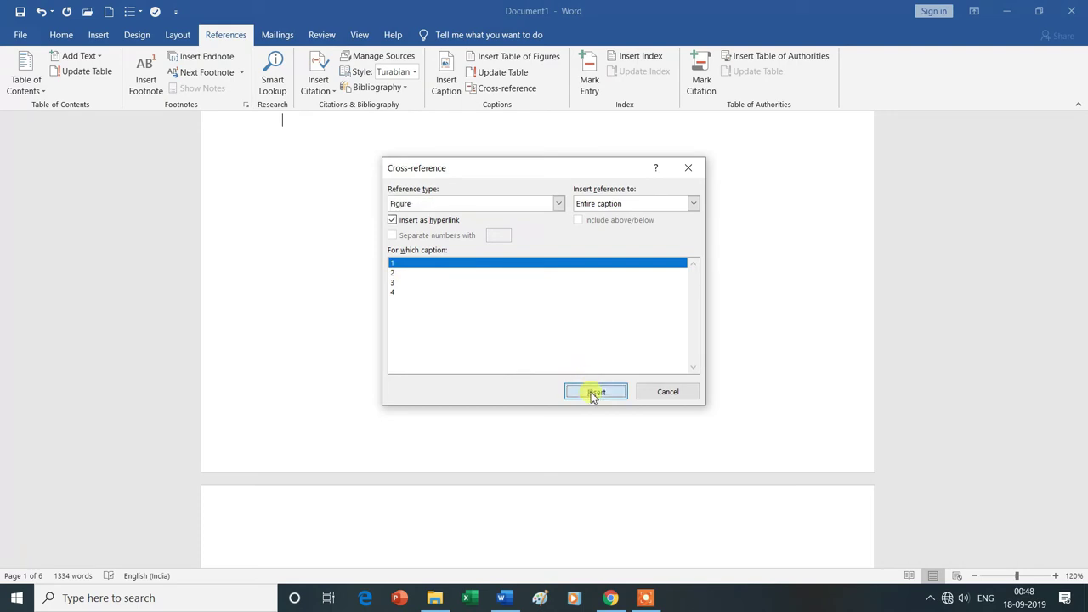
click(392, 273)
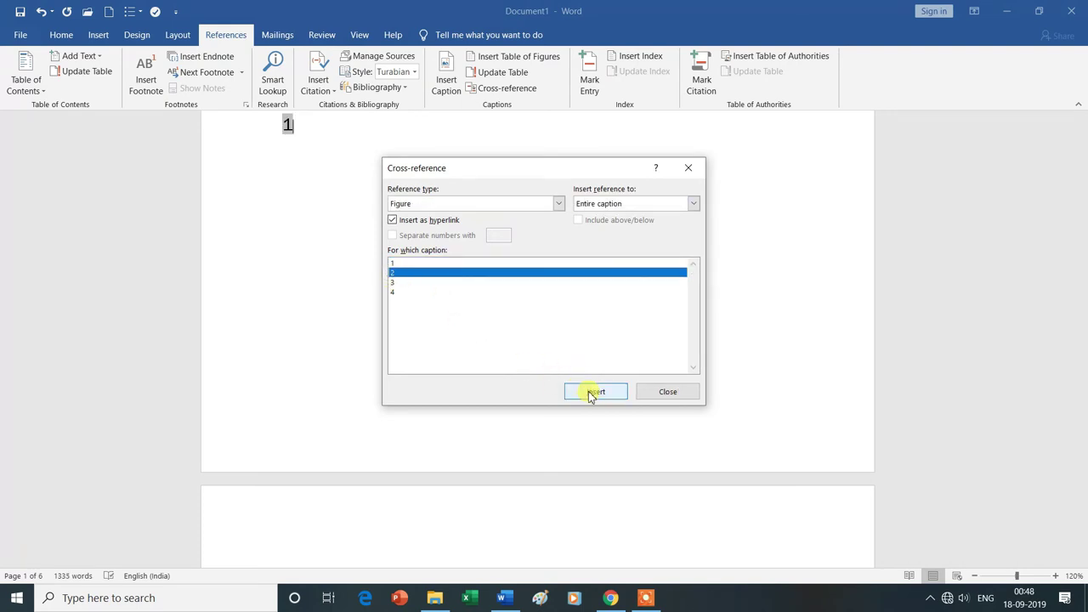
click(596, 391)
click(395, 283)
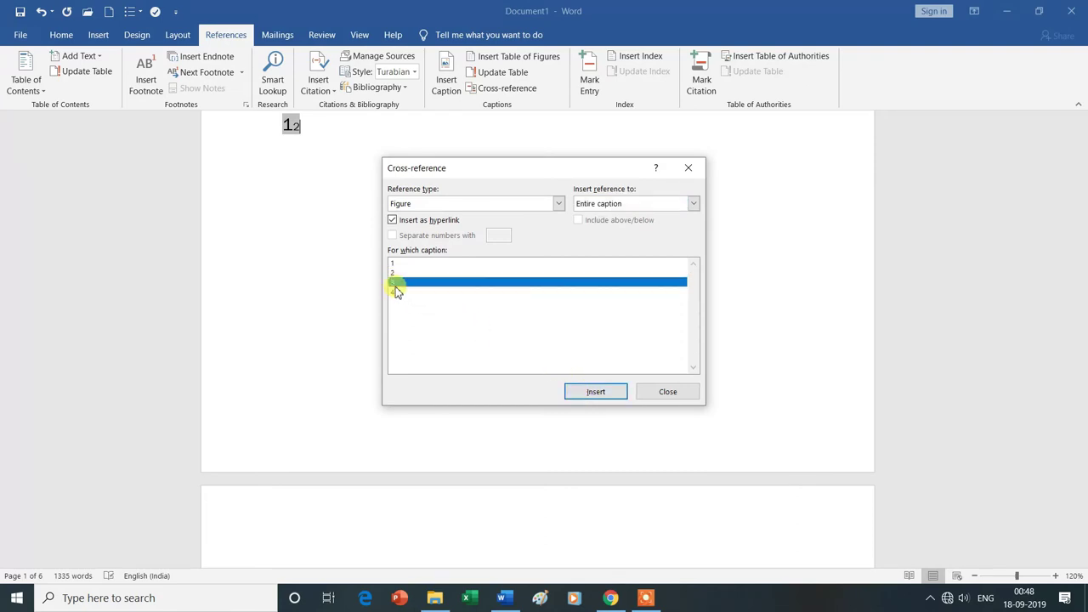
click(587, 392)
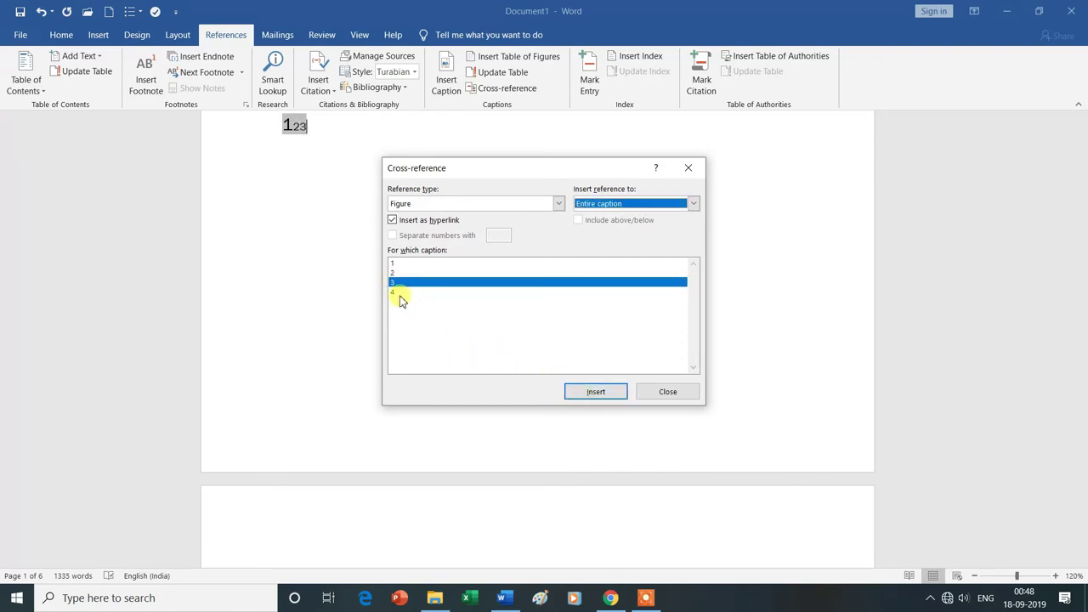
click(398, 293)
click(586, 394)
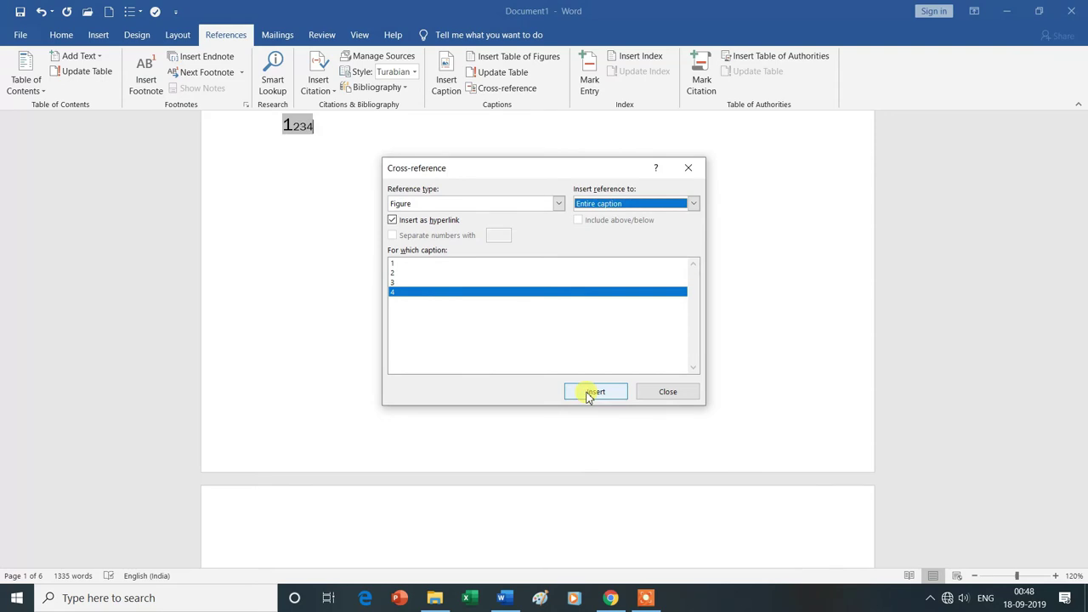
click(693, 204)
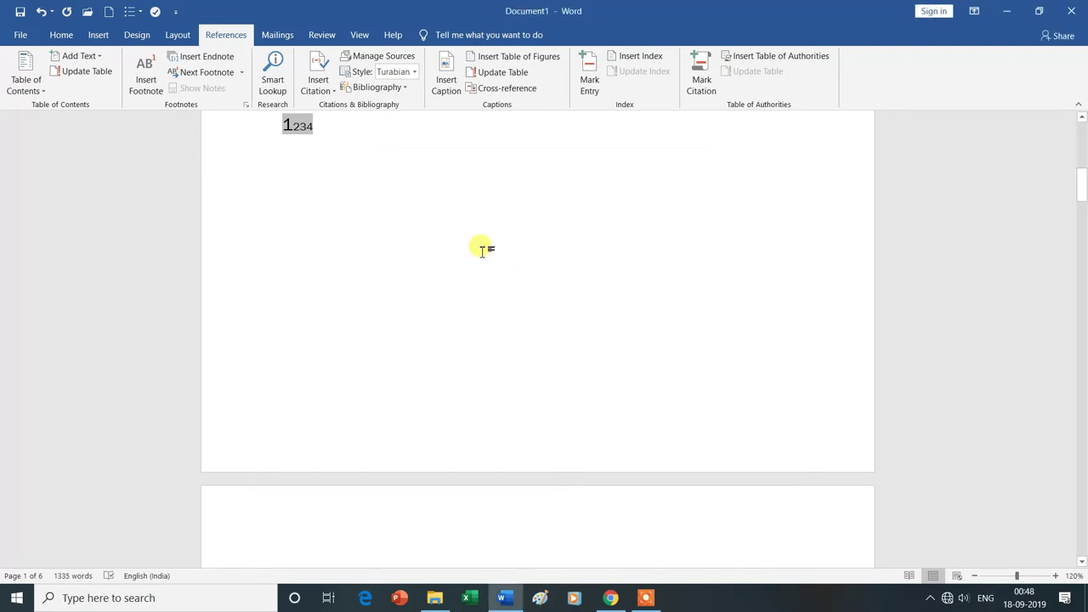
key(Return)
Step: Insert cross-references to Table 1 and Table 2 using the Table reference type
click(517, 89)
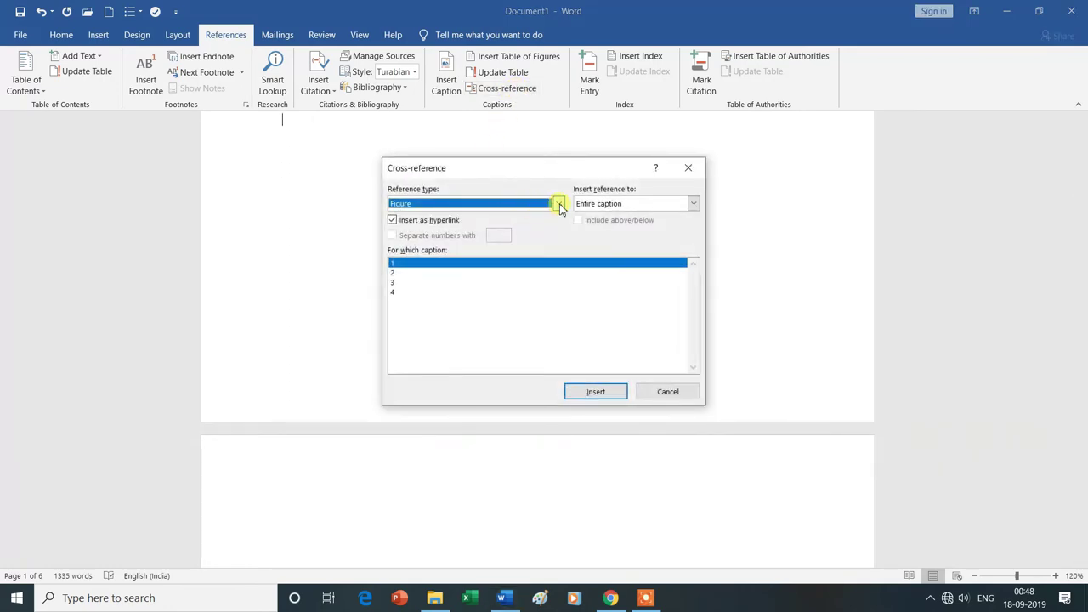
click(560, 204)
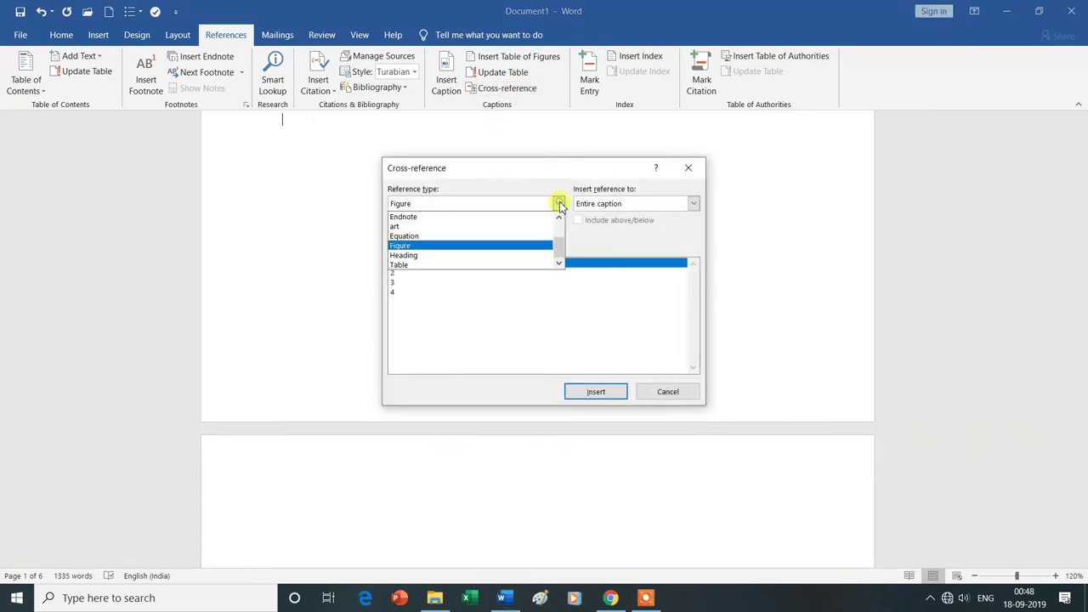
click(427, 264)
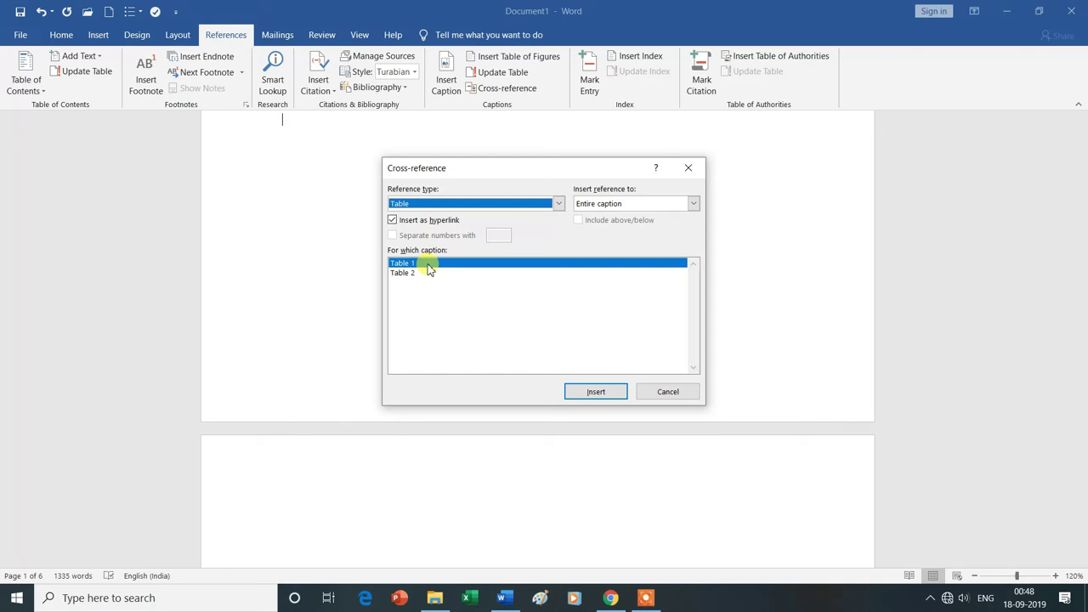
click(596, 392)
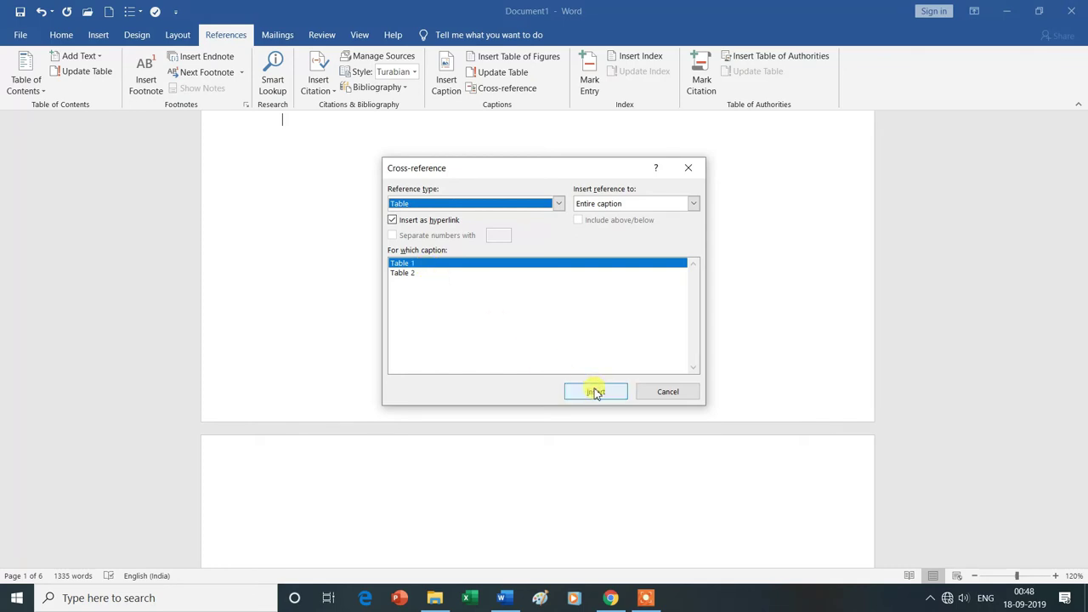
click(410, 273)
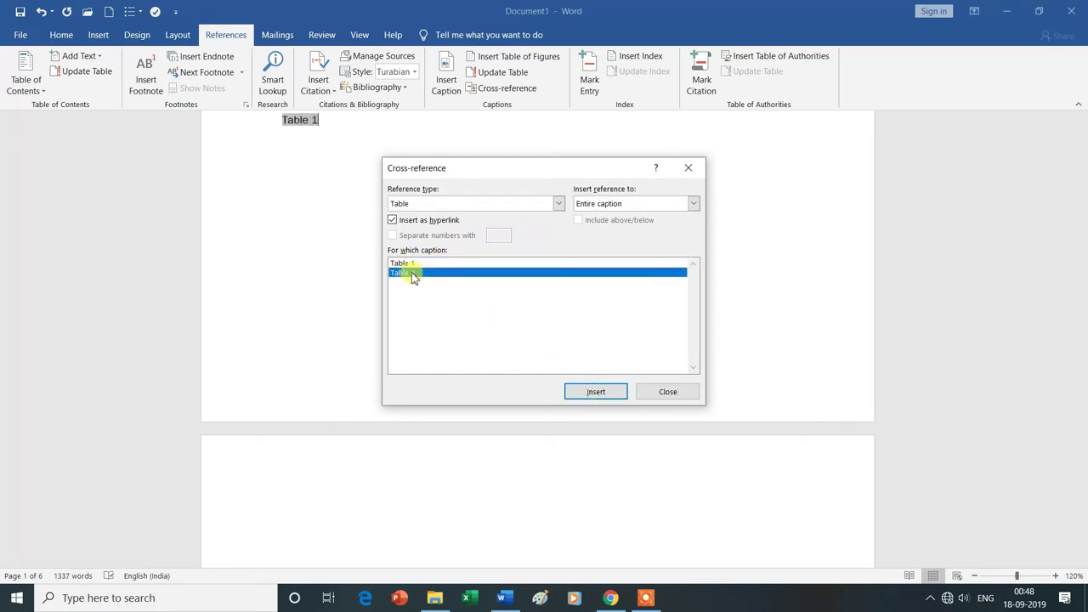
click(596, 392)
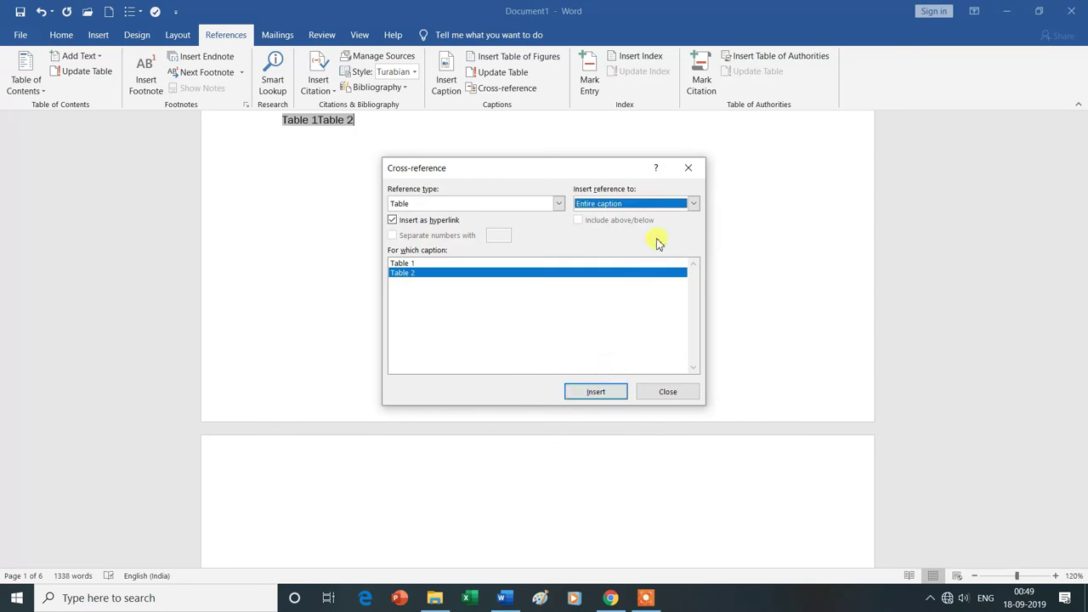
click(680, 393)
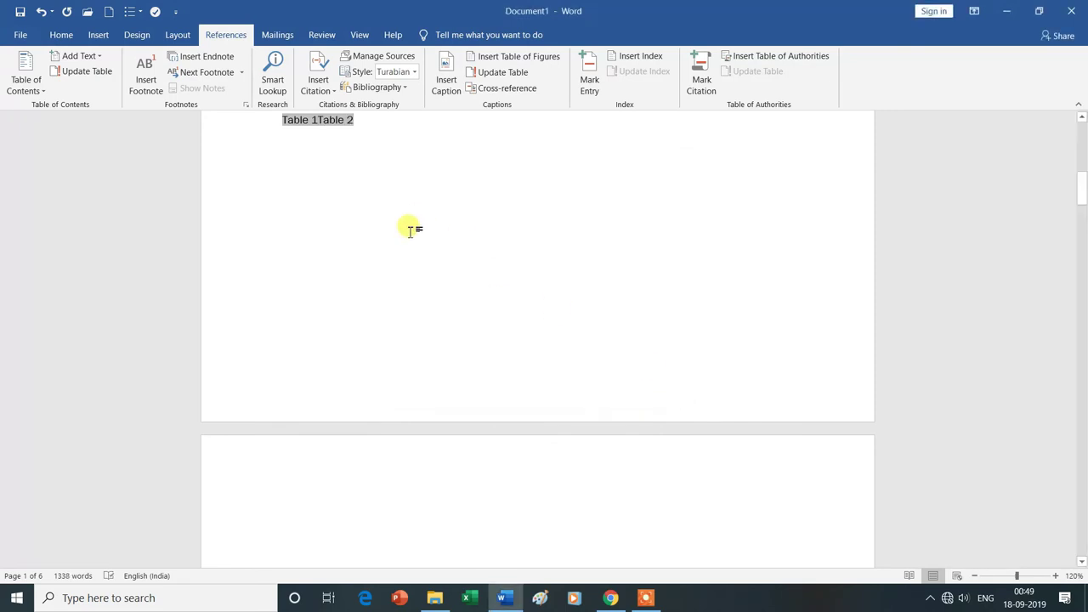
scroll(414, 229, up, 2)
scroll(412, 231, up, 2)
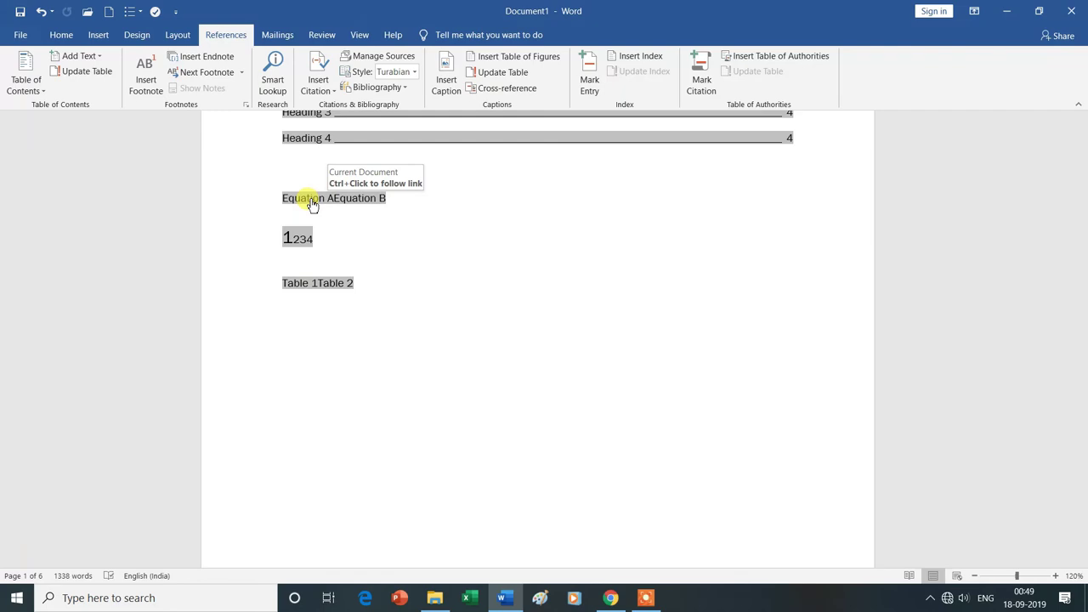
ctrl+click(313, 201)
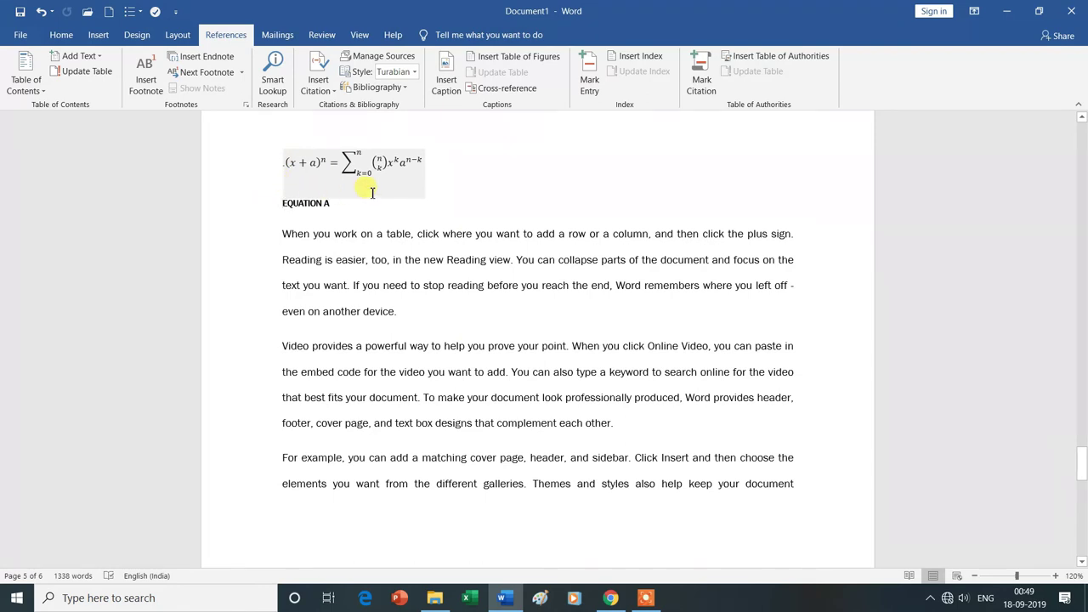
key(alt+Left)
click(494, 192)
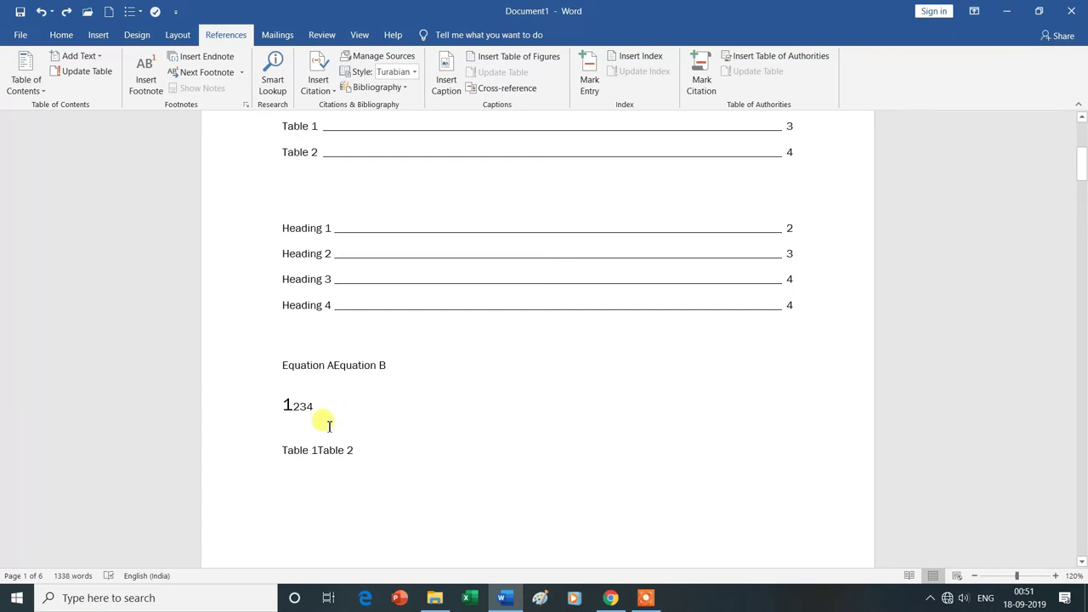
mouse_move(288, 419)
ctrl+click(288, 411)
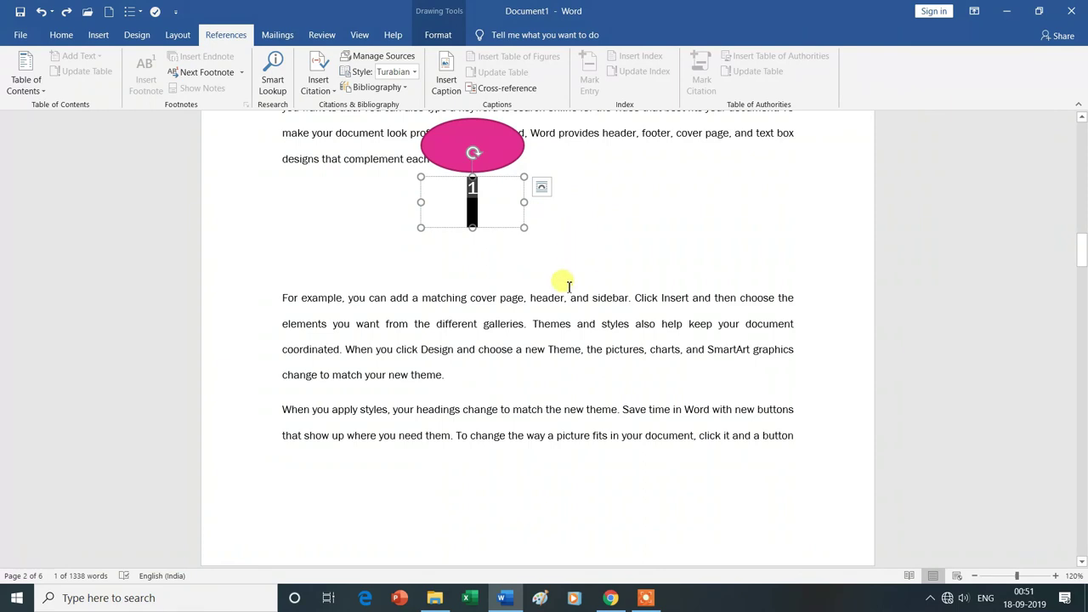
scroll(569, 287, up, 3)
scroll(568, 287, up, 4)
scroll(569, 287, up, 5)
scroll(568, 286, up, 4)
scroll(569, 286, up, 3)
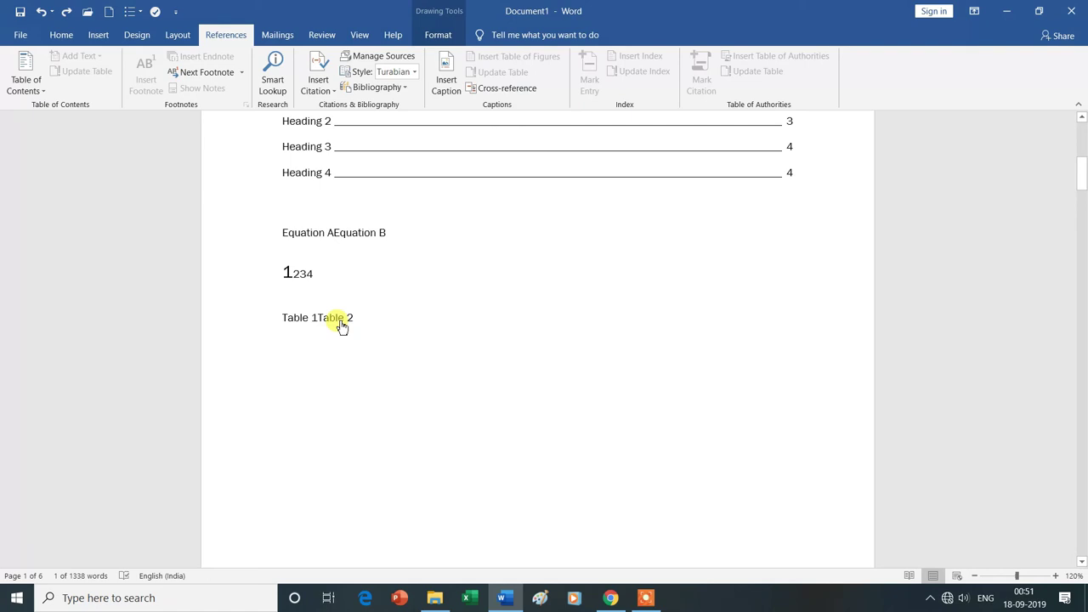
Step: Jump from the Table 2 link to its caption, then scroll back up to the triangle figure and Table 1
ctrl+click(341, 325)
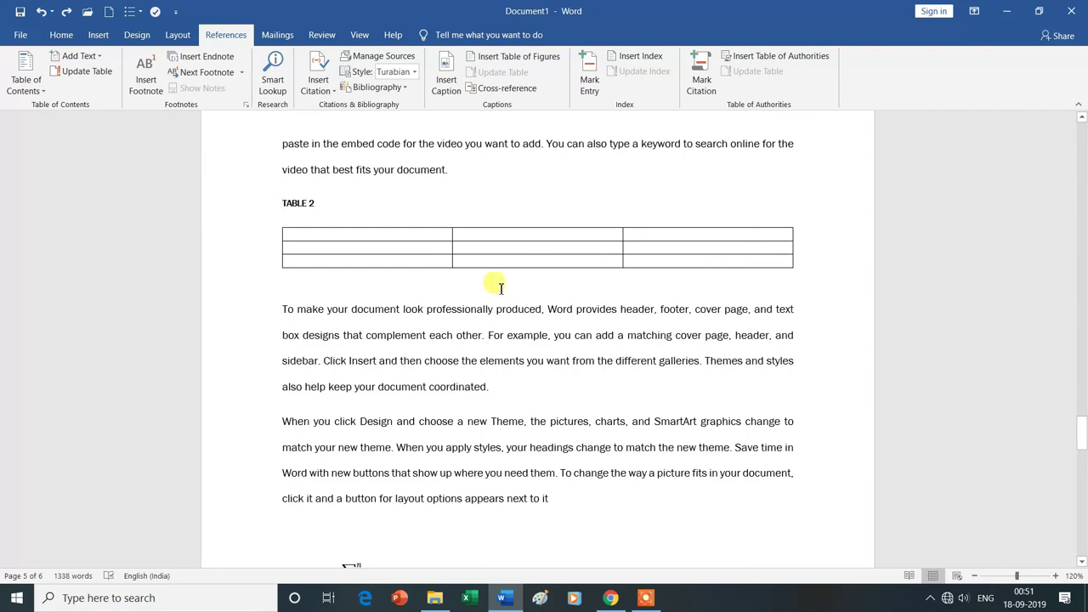
scroll(491, 314, up, 2)
scroll(491, 315, up, 2)
scroll(492, 314, up, 3)
scroll(492, 315, up, 2)
scroll(491, 316, up, 3)
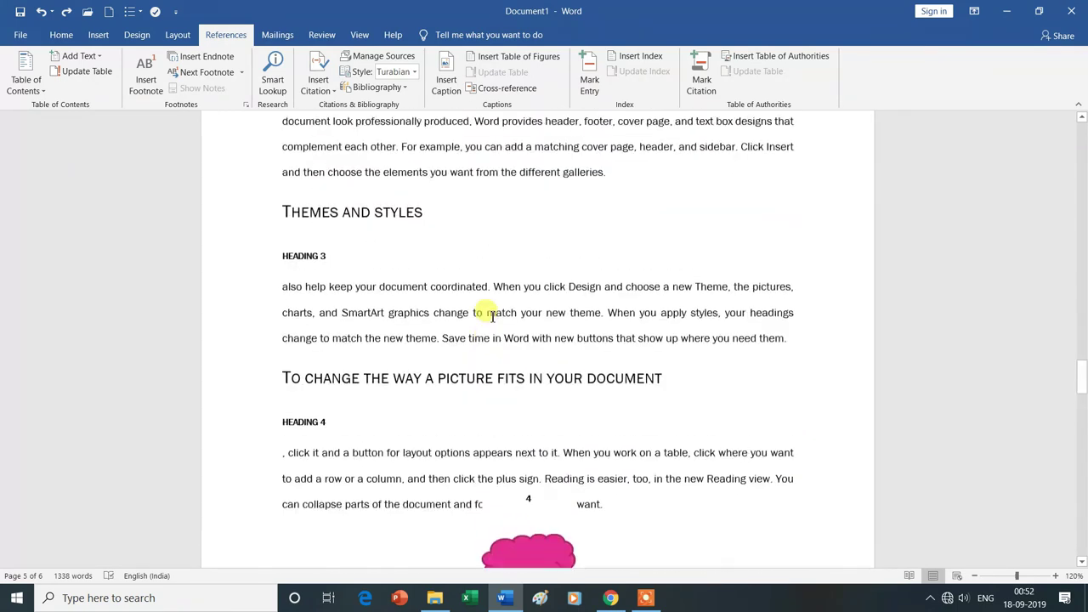
scroll(492, 316, up, 1)
scroll(491, 317, up, 4)
scroll(492, 317, up, 2)
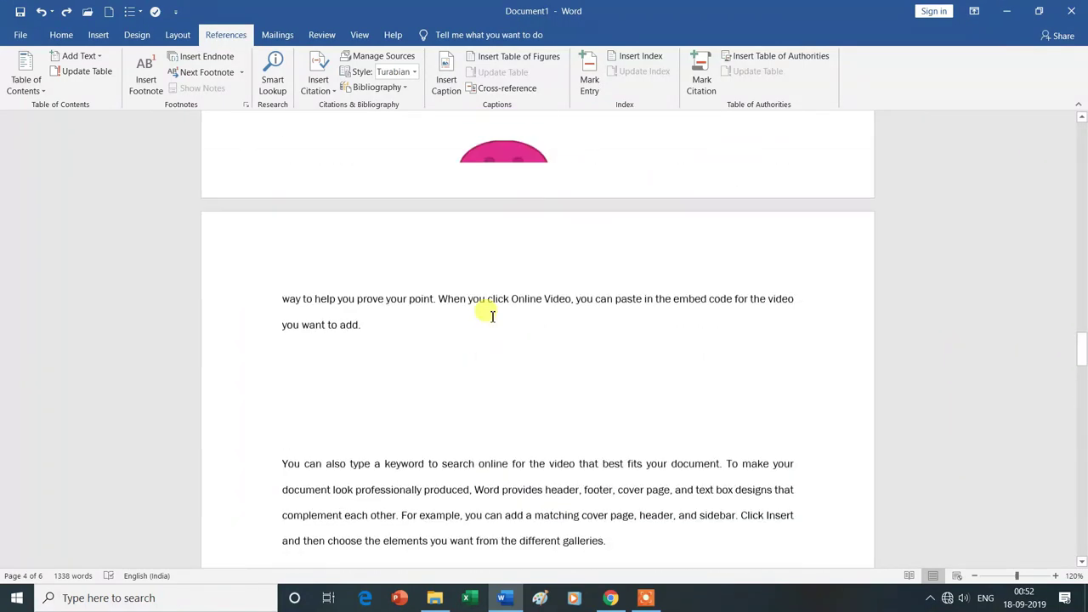
scroll(492, 317, up, 1)
scroll(492, 317, up, 3)
scroll(491, 317, up, 2)
scroll(491, 316, up, 2)
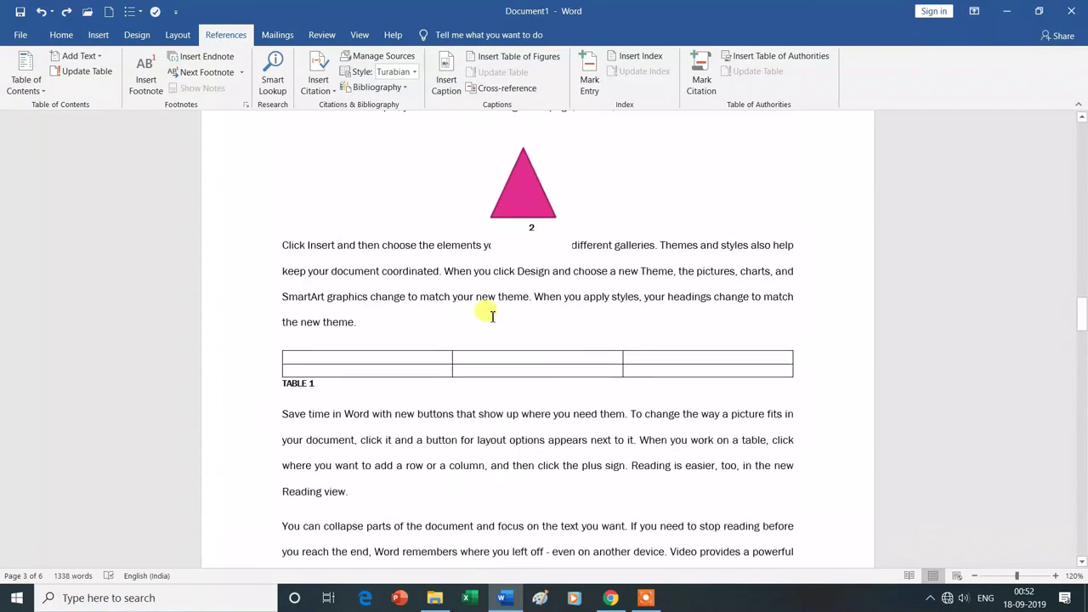
scroll(491, 317, up, 2)
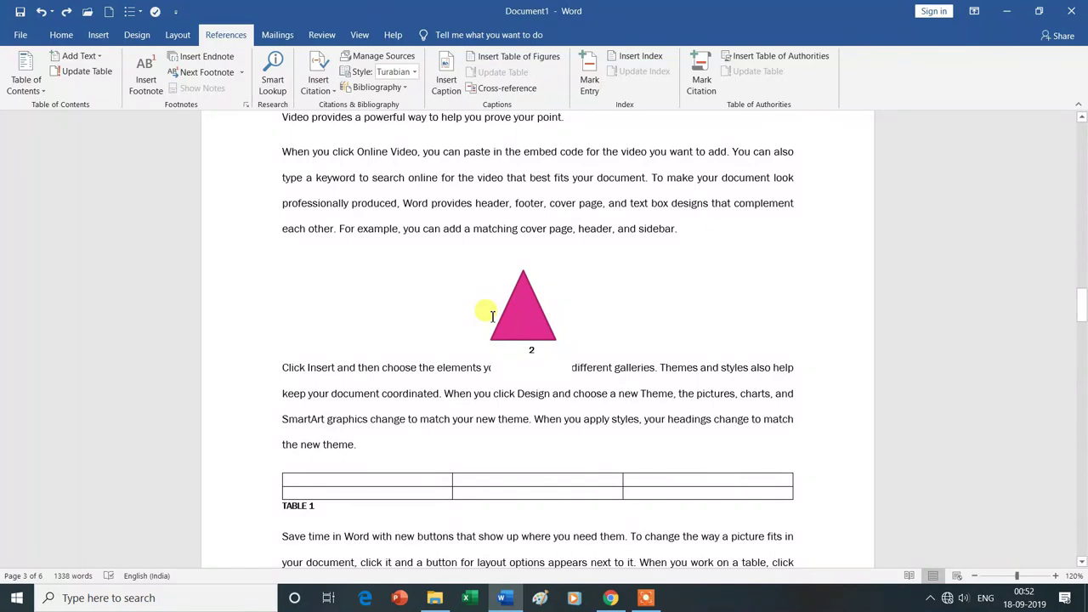